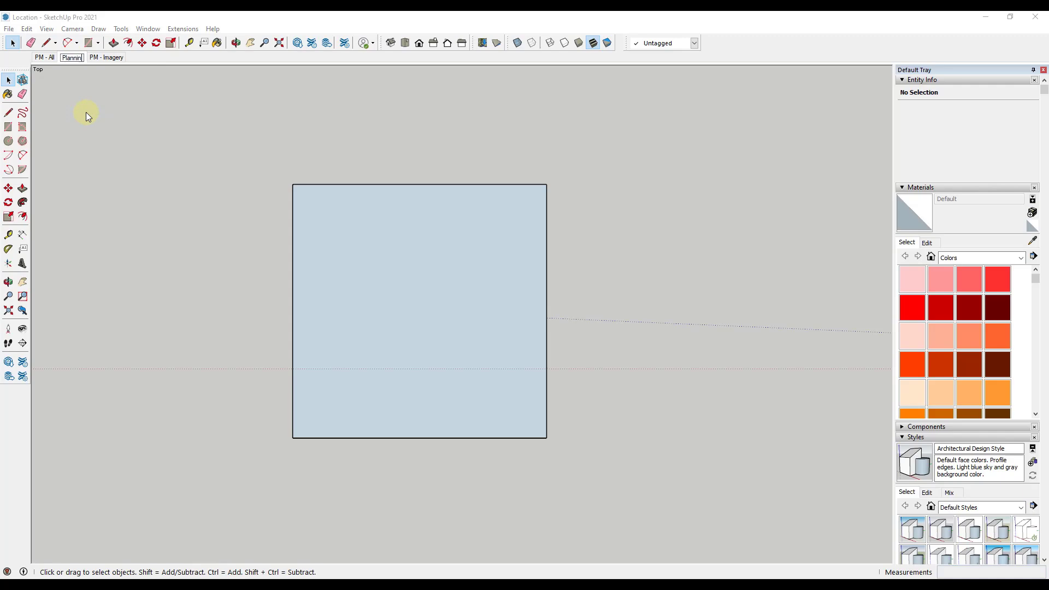
- Add a new scene next to the Planning scene and rename it AllOn
click(407, 236)
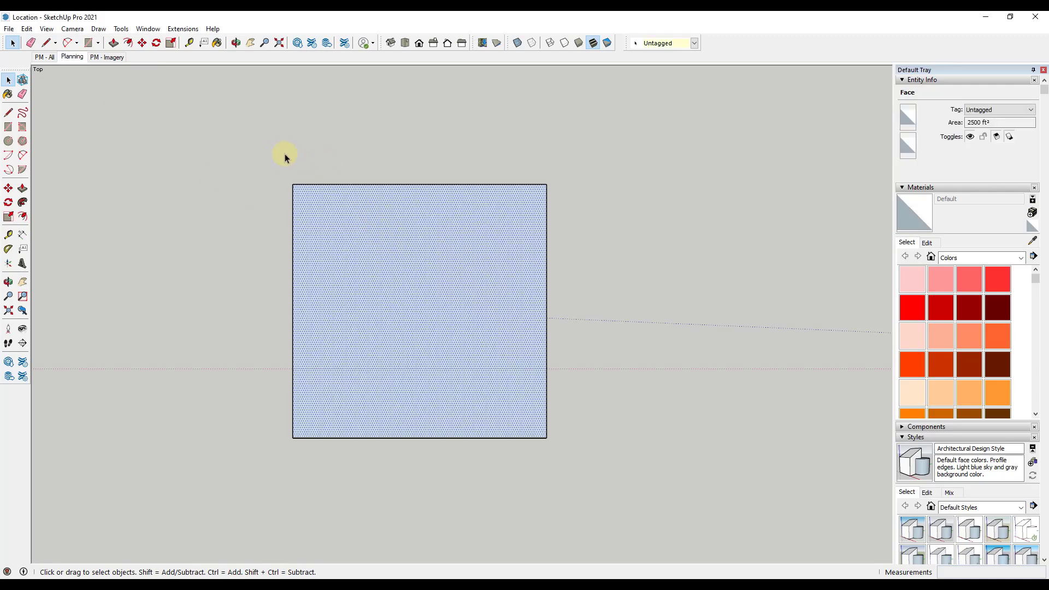
right_click(75, 61)
click(109, 91)
right_click(102, 61)
click(128, 117)
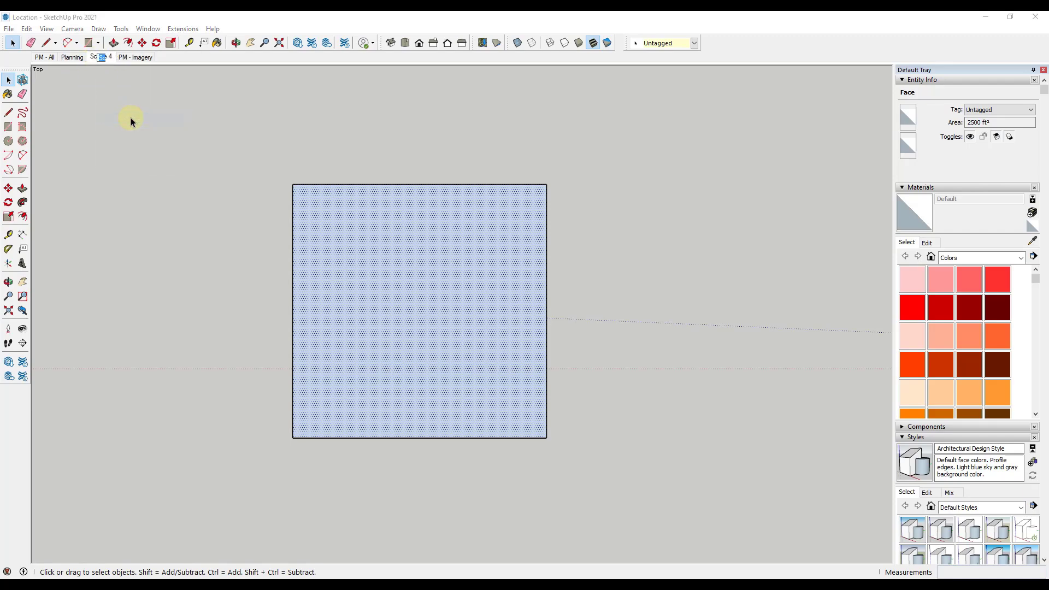
text(AllOn)
key(Return)
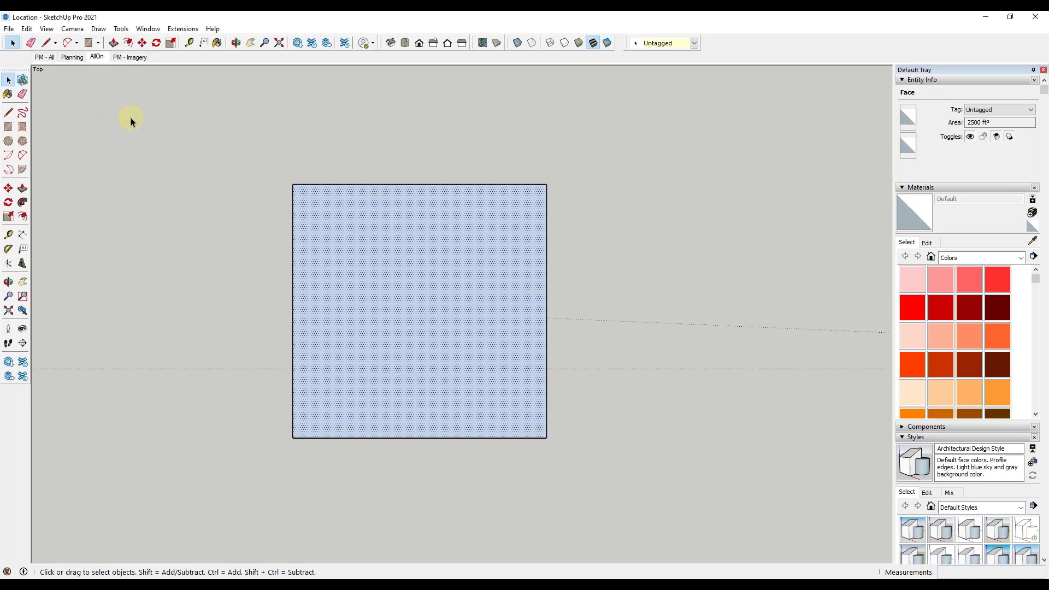
- Move the AllOn scene ahead of Planning in the scene order and clear the face selection
right_click(98, 56)
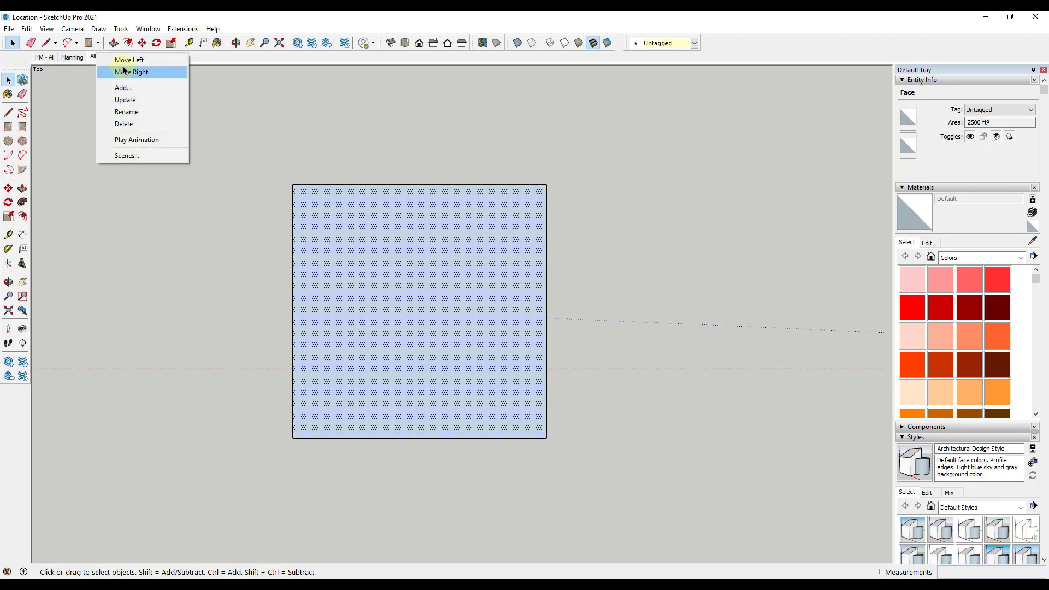
click(121, 61)
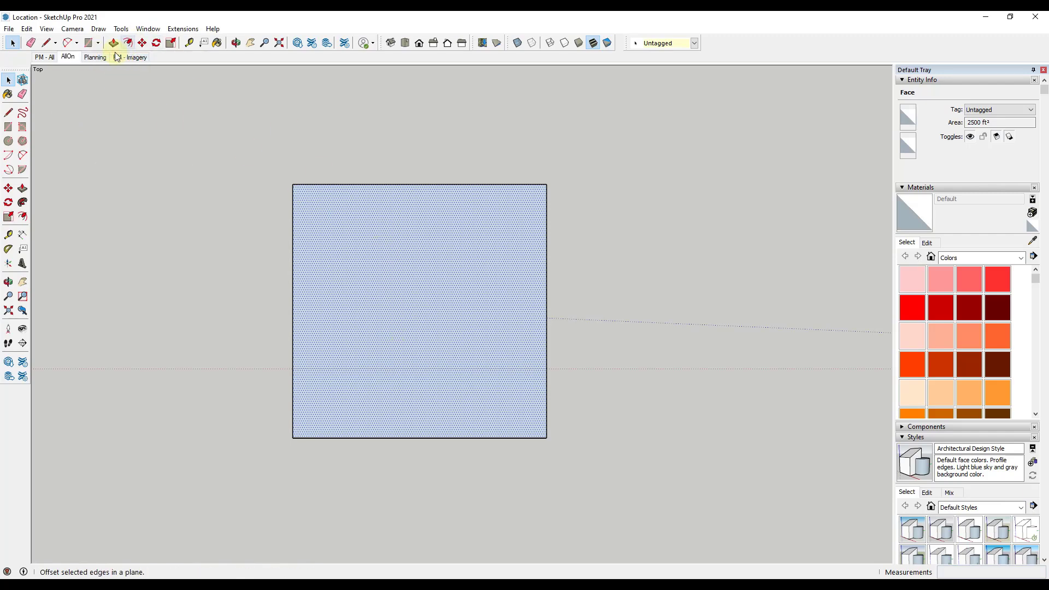
click(166, 188)
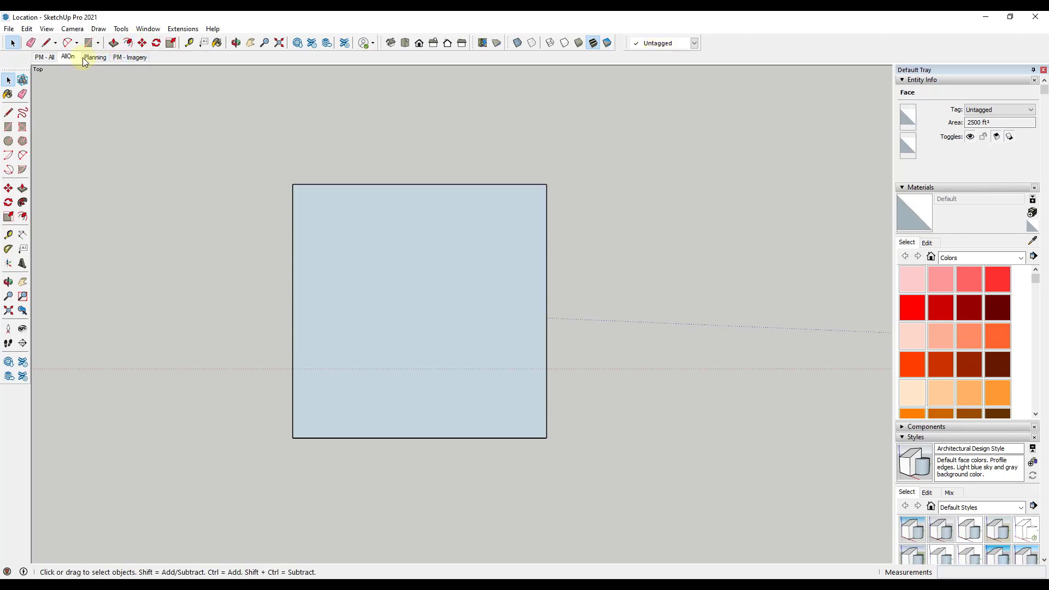
- Update the AllOn scene with all hidden objects shown except the white plane covering the satellite imagery
click(26, 28)
mouse_move(73, 197)
click(202, 221)
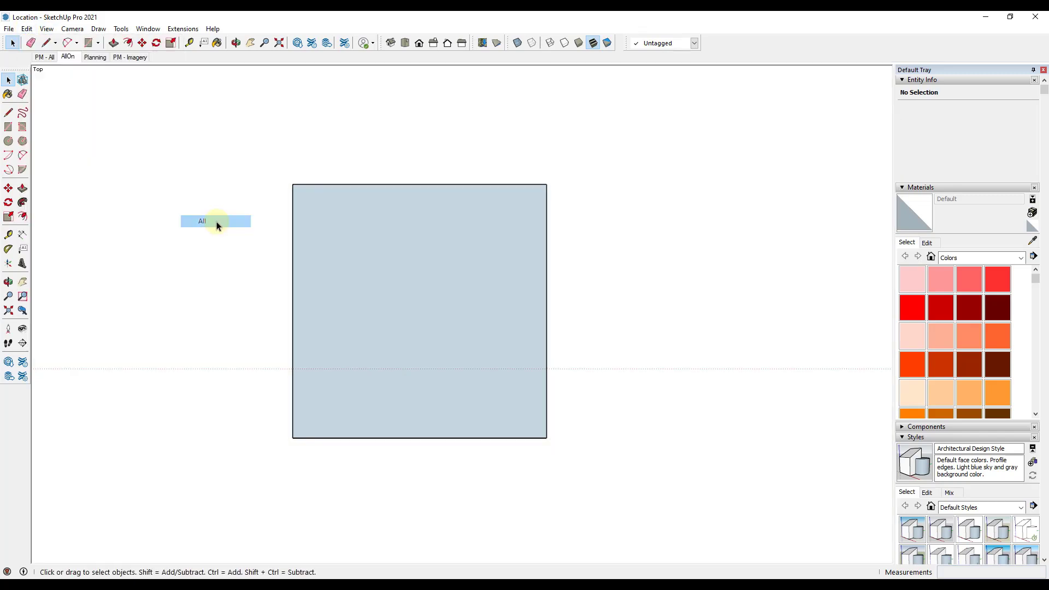
scroll(295, 224, down, 4)
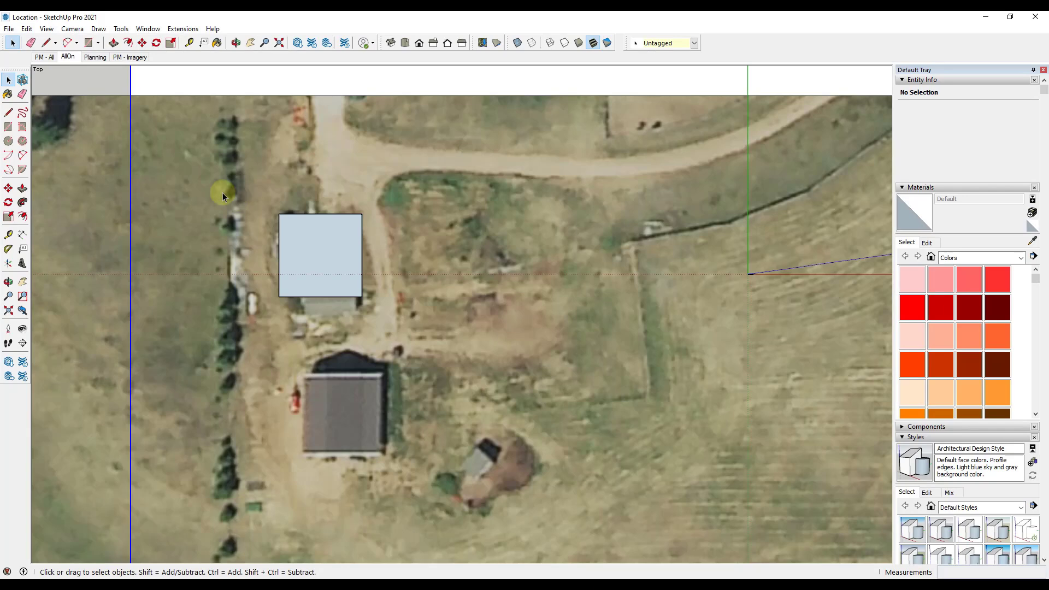
click(216, 192)
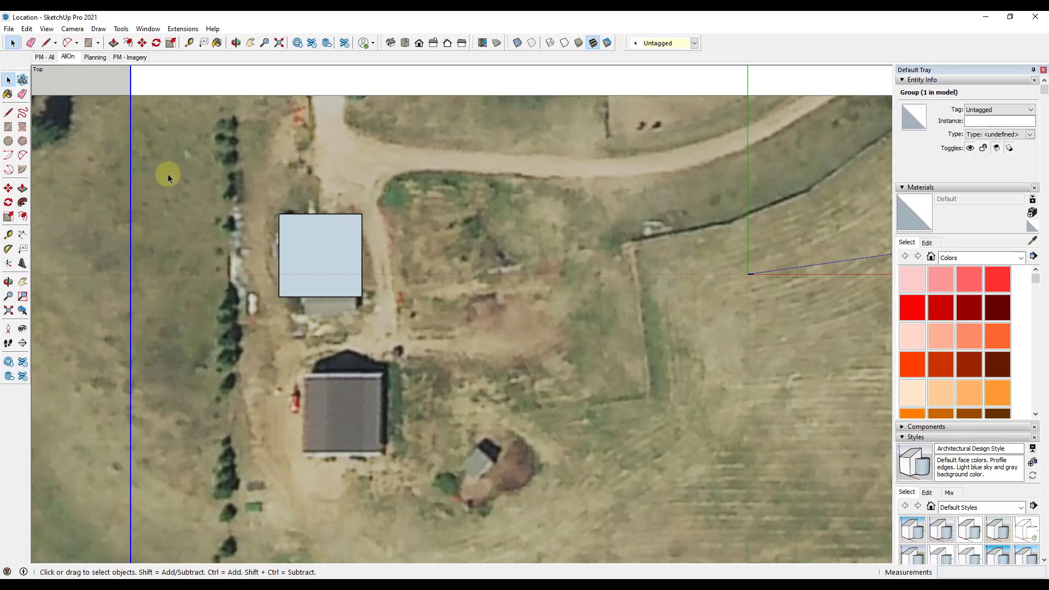
right_click(183, 89)
click(210, 118)
scroll(278, 231, up, 2)
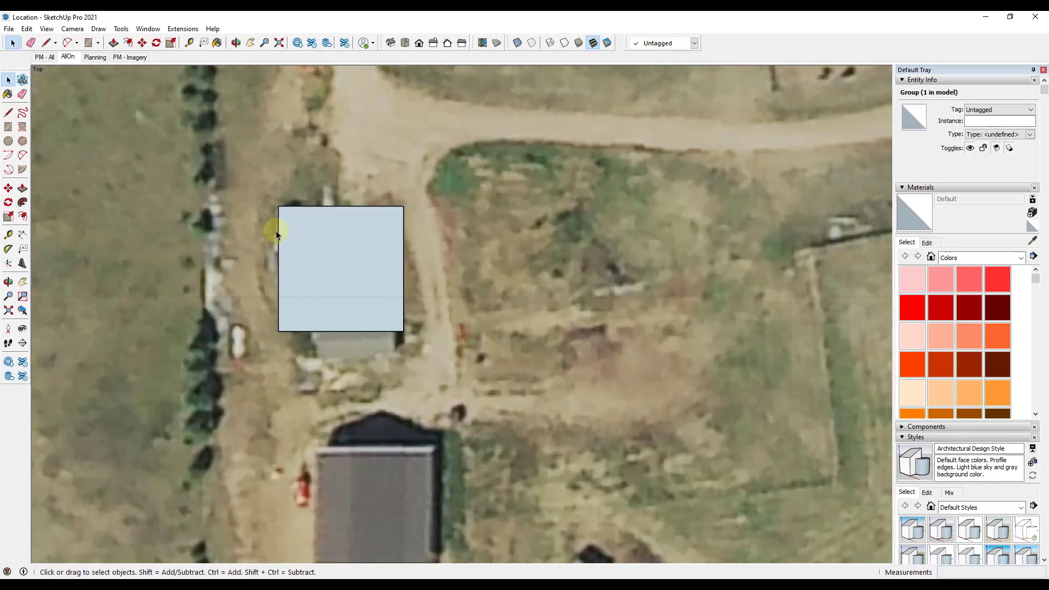
right_click(70, 57)
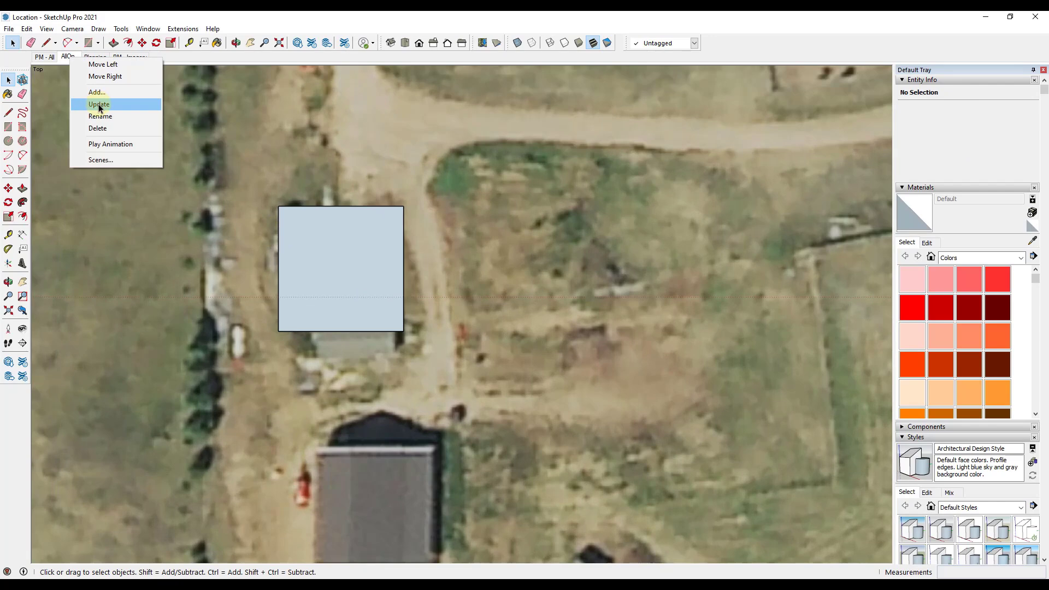
click(96, 105)
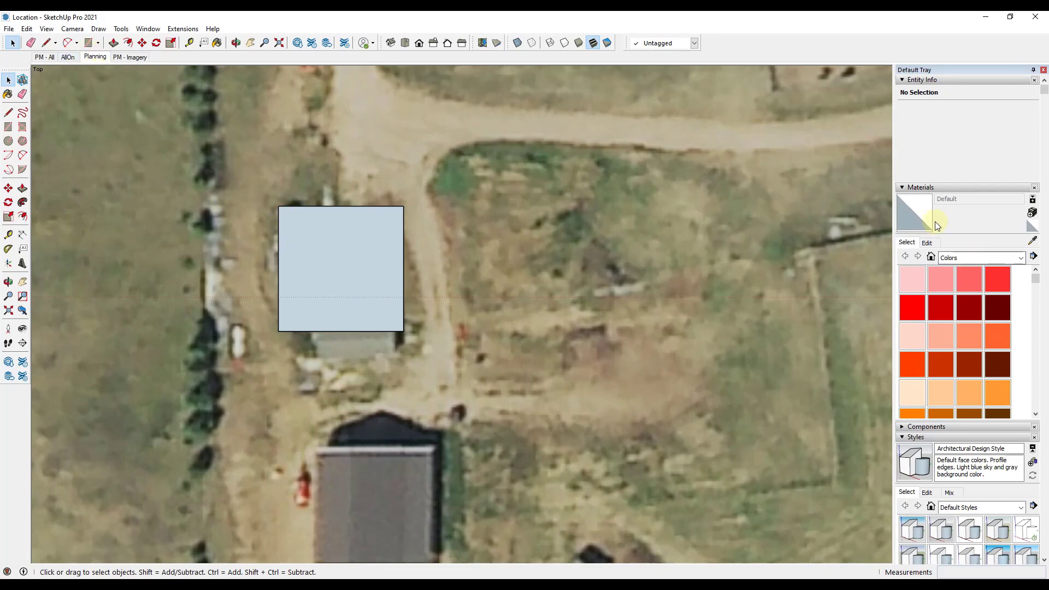
- Display the scene details and make the Planning scene save Hidden Objects as one of its properties
scroll(968, 274, down, 15)
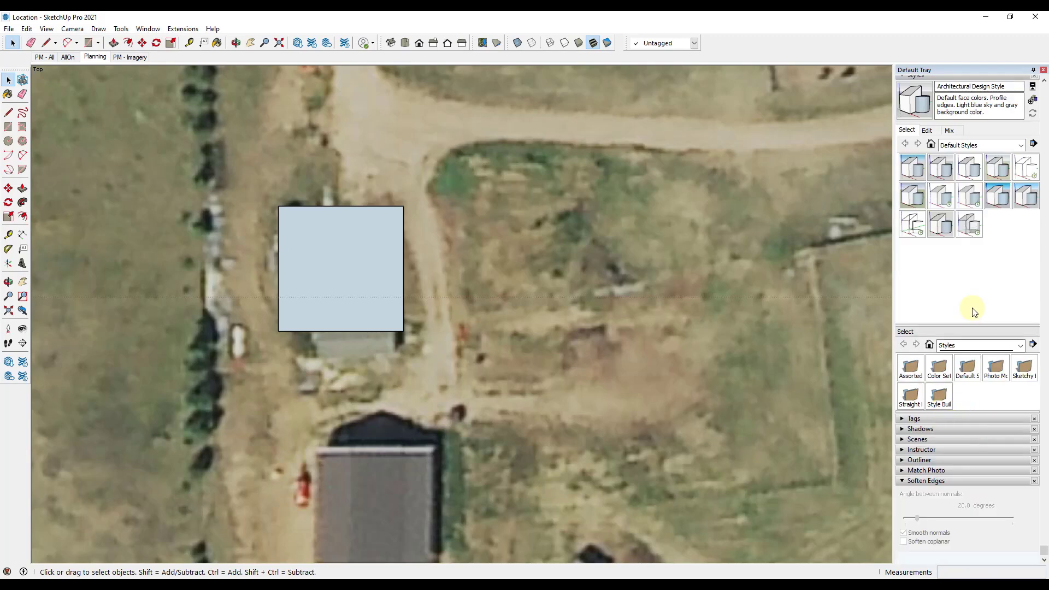
click(902, 440)
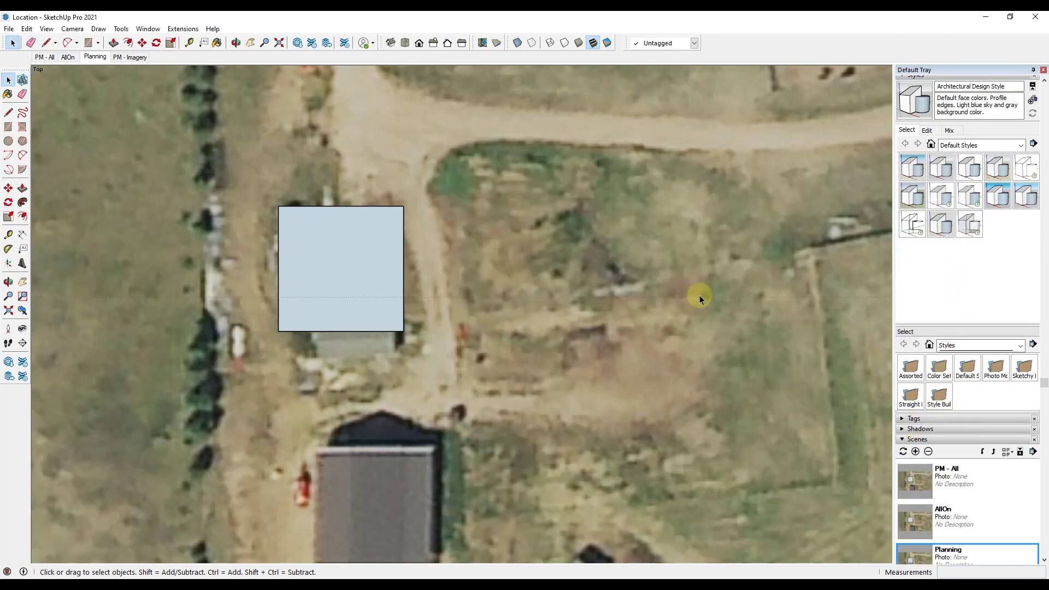
scroll(948, 239, down, 4)
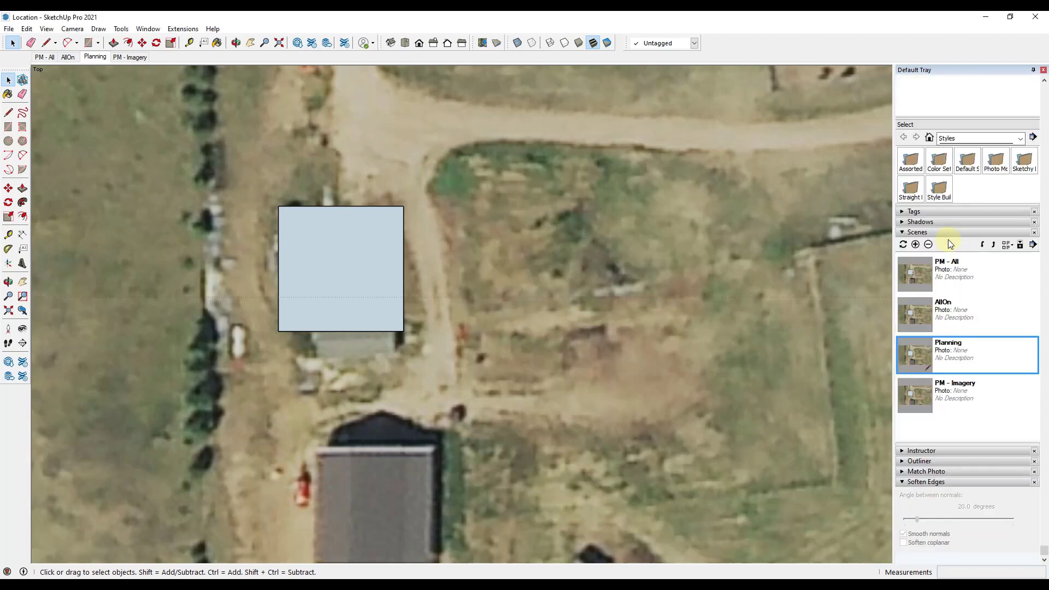
click(1017, 247)
scroll(984, 415, down, 4)
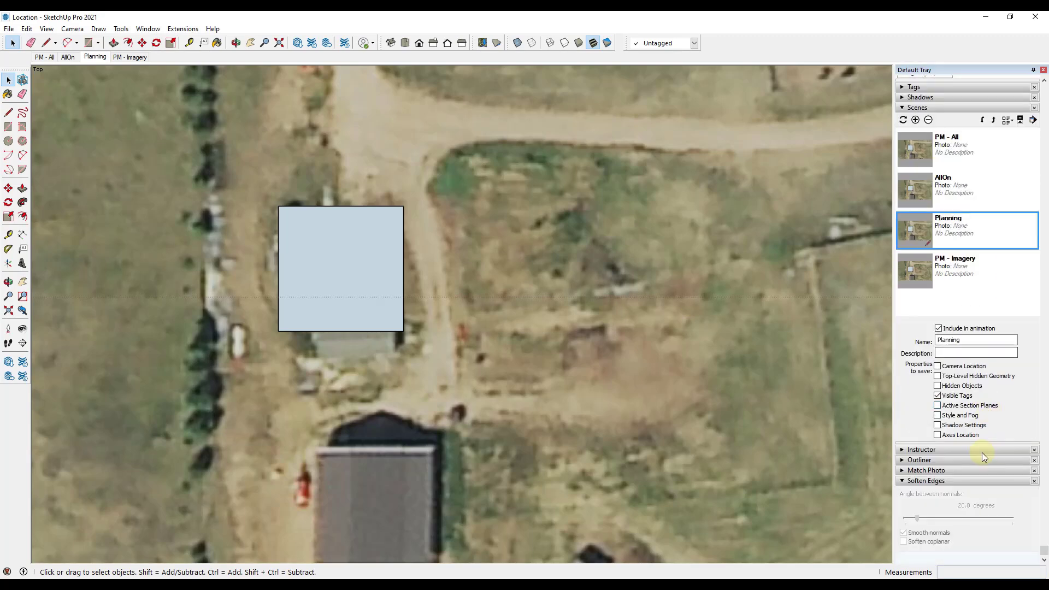
click(938, 386)
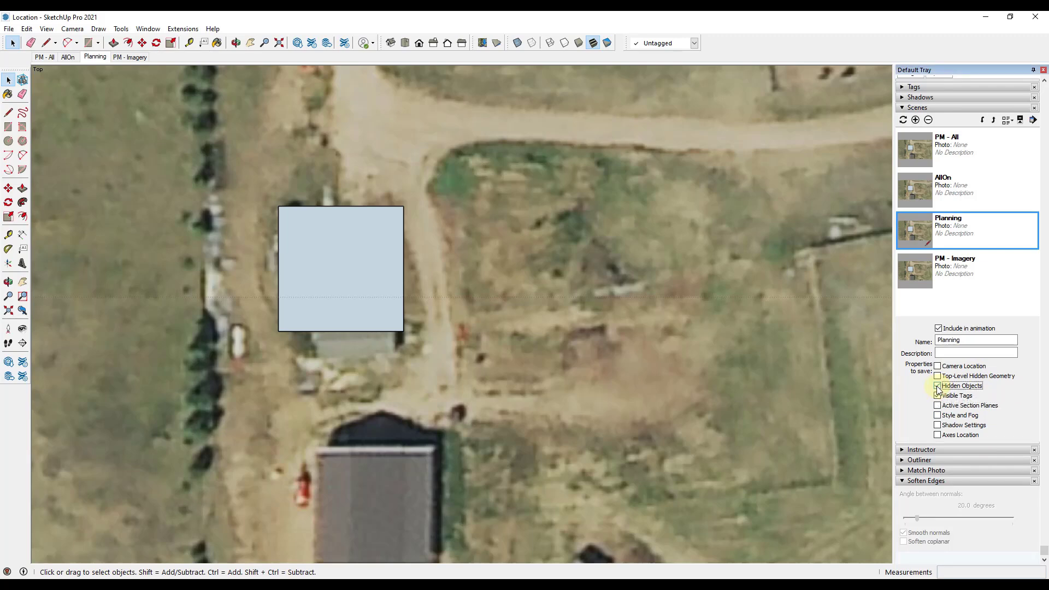
click(937, 396)
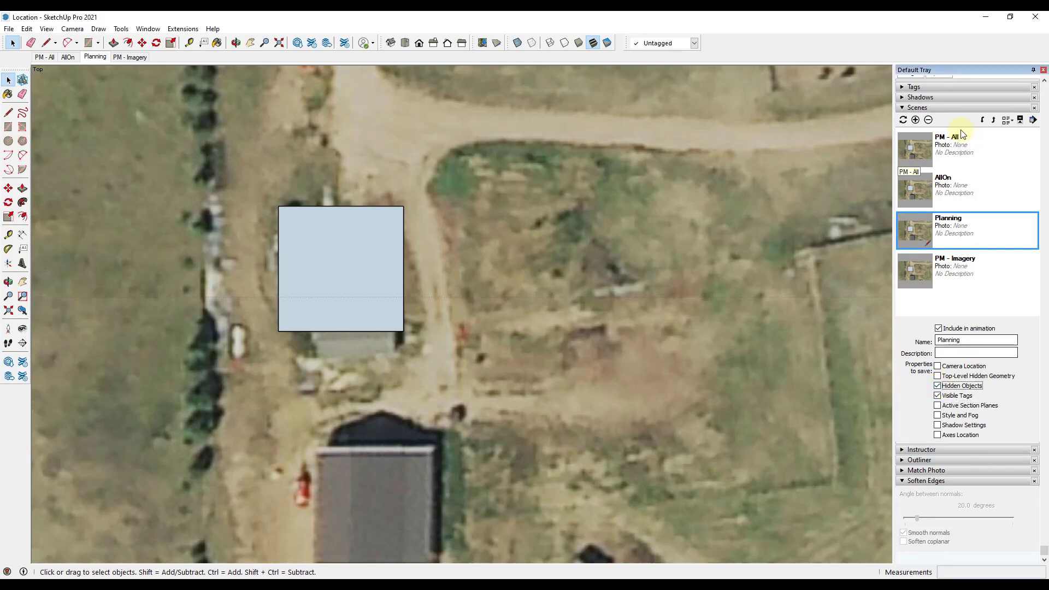
- Hide the satellite imagery and update the Planning scene
right_click(583, 265)
click(611, 297)
right_click(95, 59)
click(129, 104)
- Make the AllOn scene save Hidden Objects and update it with the satellite imagery unhidden and the white plane hidden
click(70, 57)
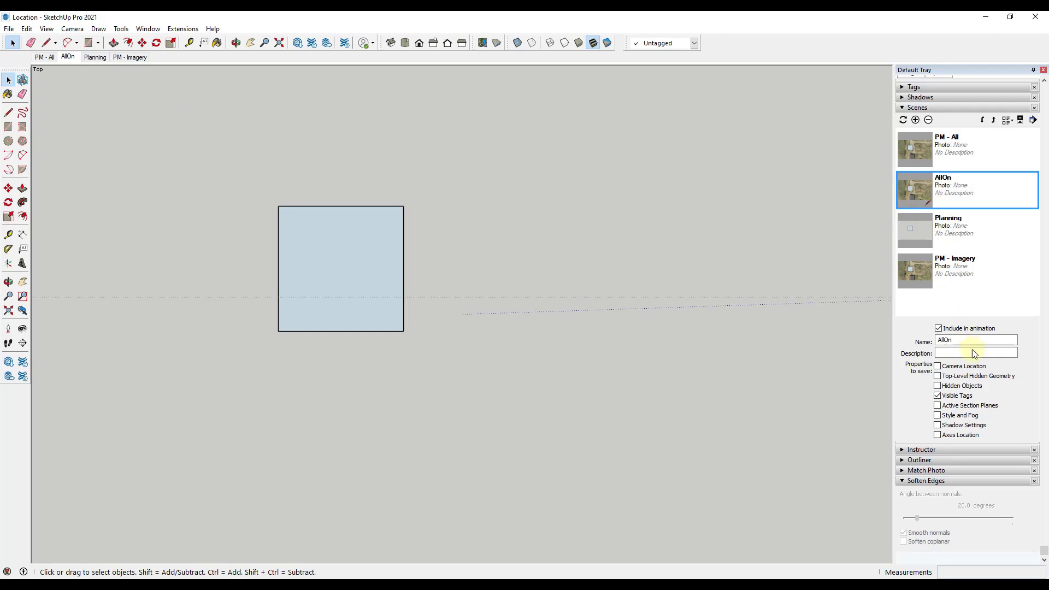
click(937, 386)
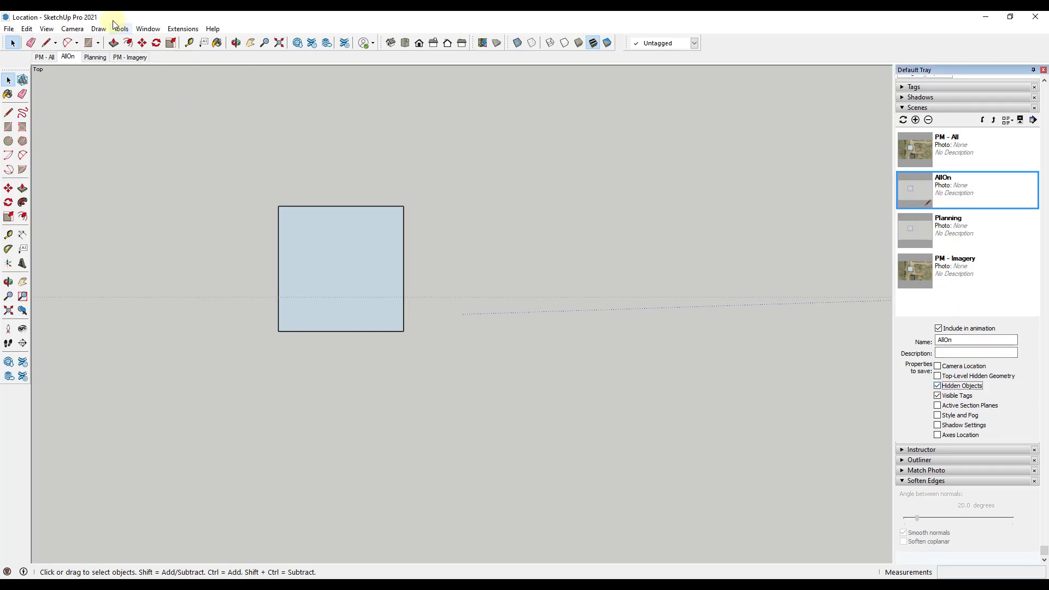
click(27, 29)
mouse_move(173, 206)
click(204, 208)
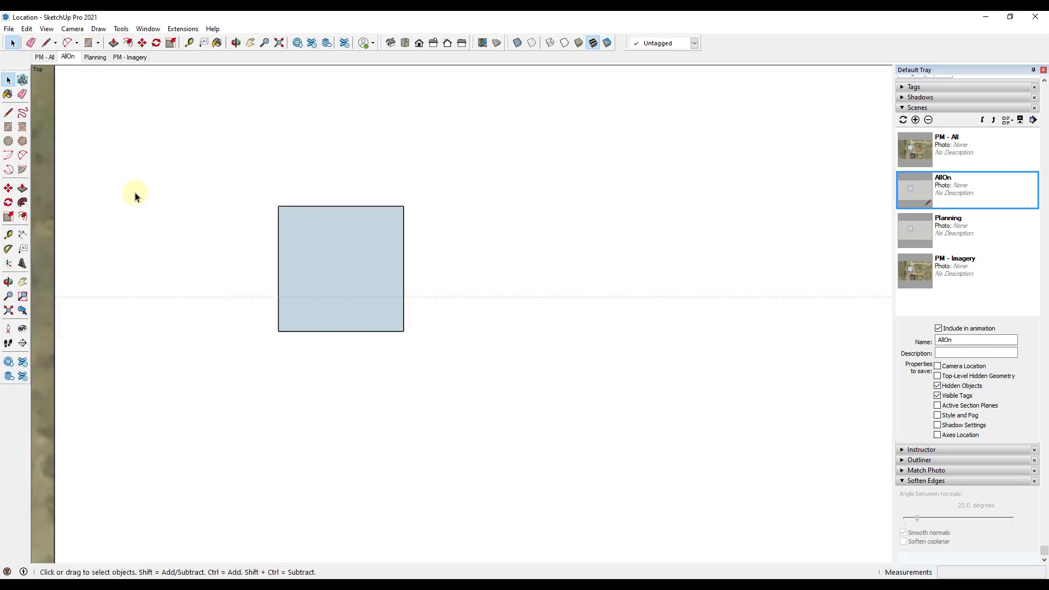
right_click(134, 192)
click(159, 224)
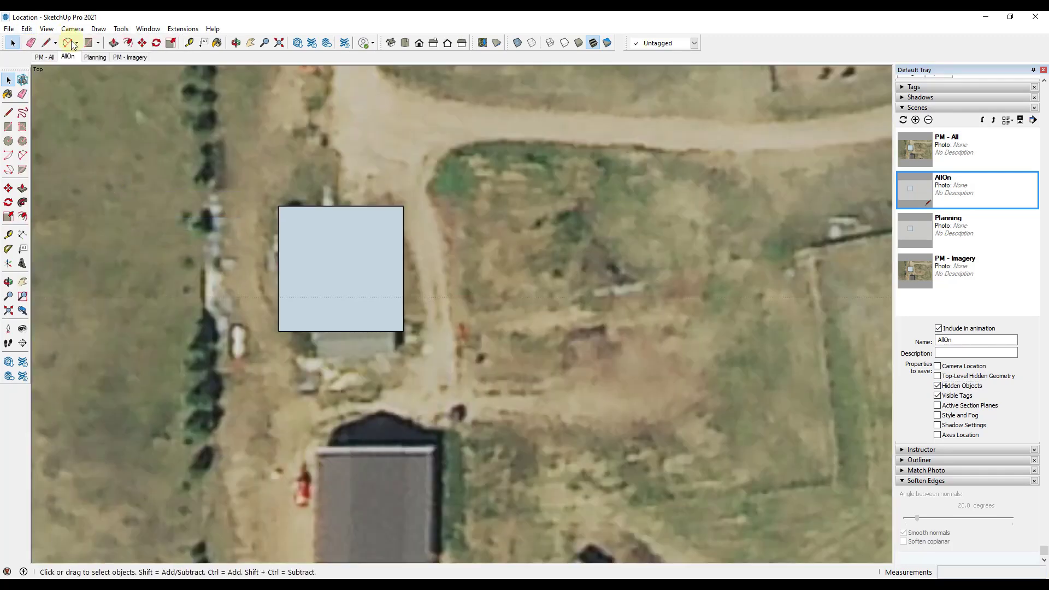
right_click(67, 57)
click(92, 105)
- Switch between the Planning and AllOn scenes to check the imagery's visibility in each
click(87, 59)
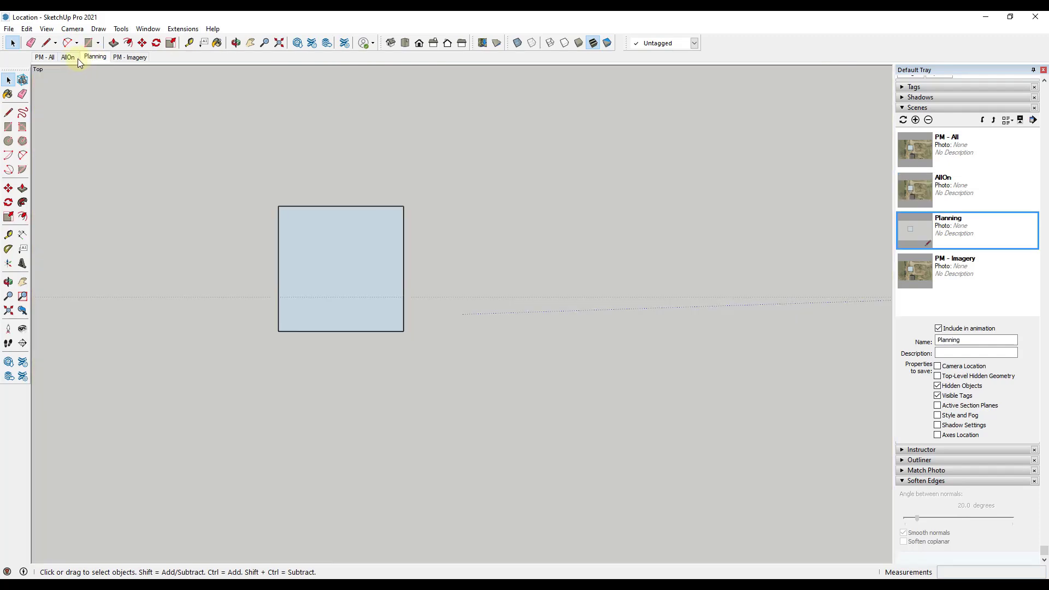
click(69, 57)
click(96, 58)
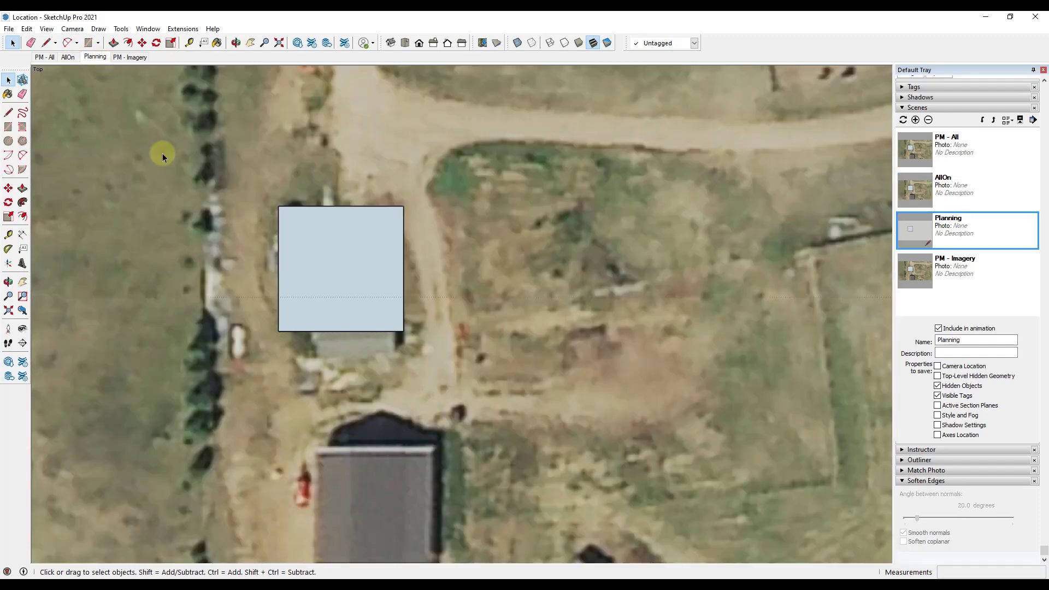
- Frame the square closely in the Planning scene and update that scene
scroll(275, 260, up, 3)
scroll(382, 347, down, 1)
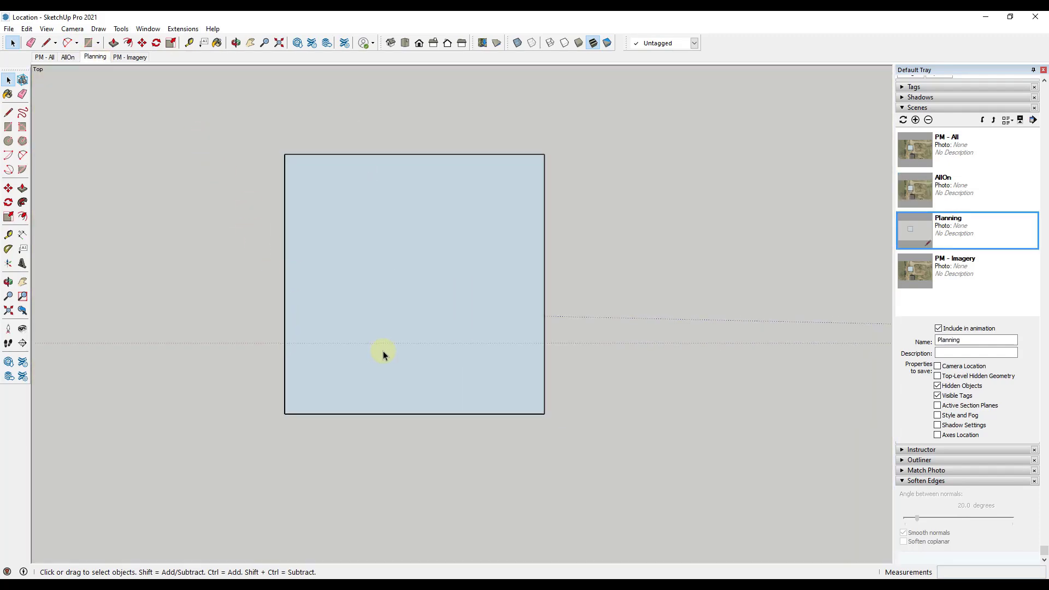
scroll(409, 152, up, 1)
scroll(221, 257, down, 2)
scroll(61, 316, up, 1)
scroll(174, 303, up, 1)
scroll(230, 174, down, 1)
right_click(89, 57)
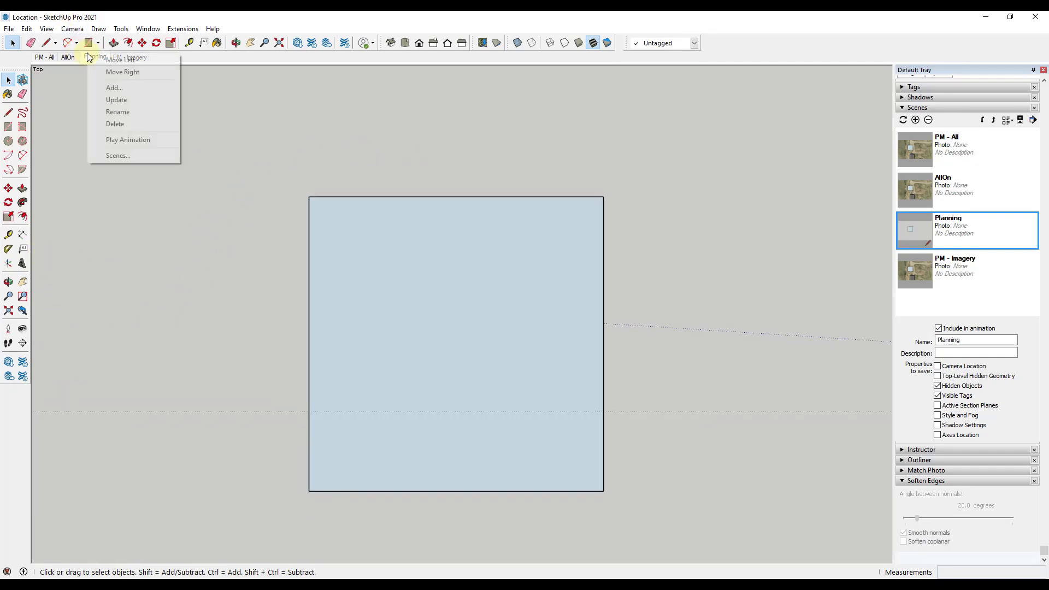
click(123, 100)
- Reverse the square's face and group it together with its edges
double_click(368, 263)
right_click(368, 263)
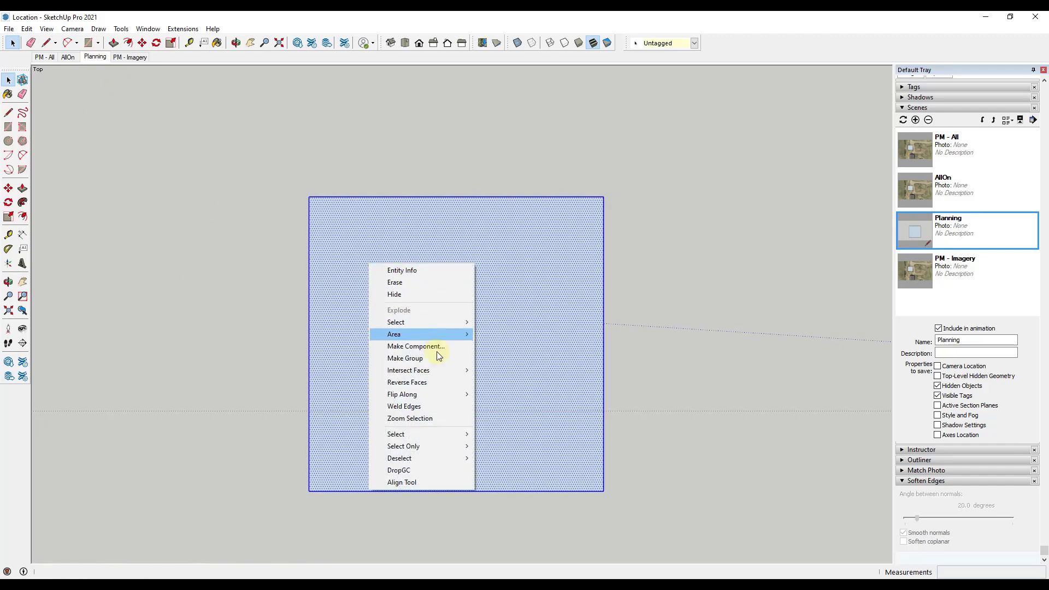
click(424, 383)
right_click(456, 293)
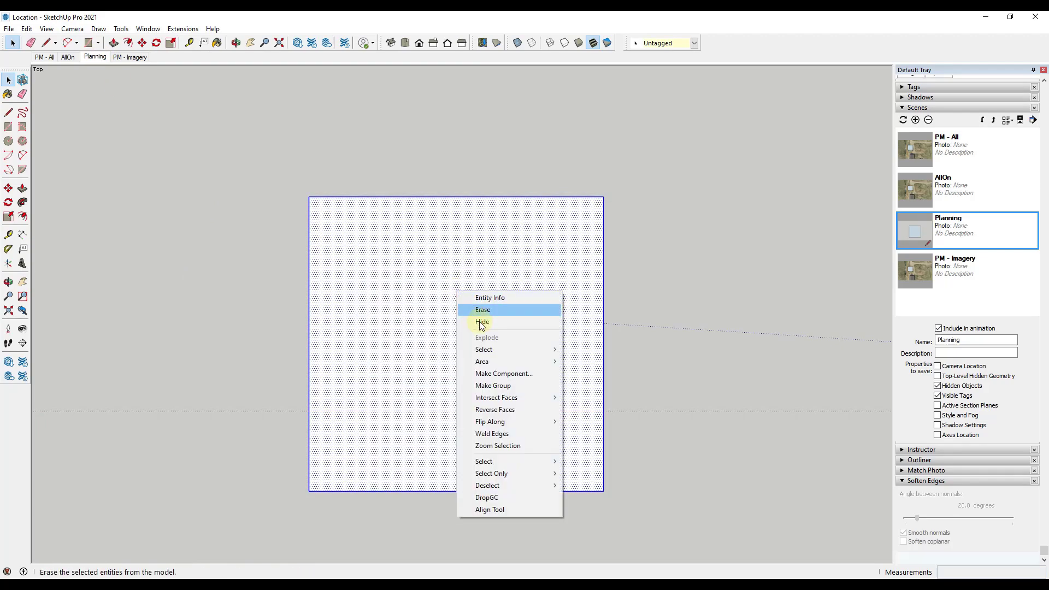
click(513, 385)
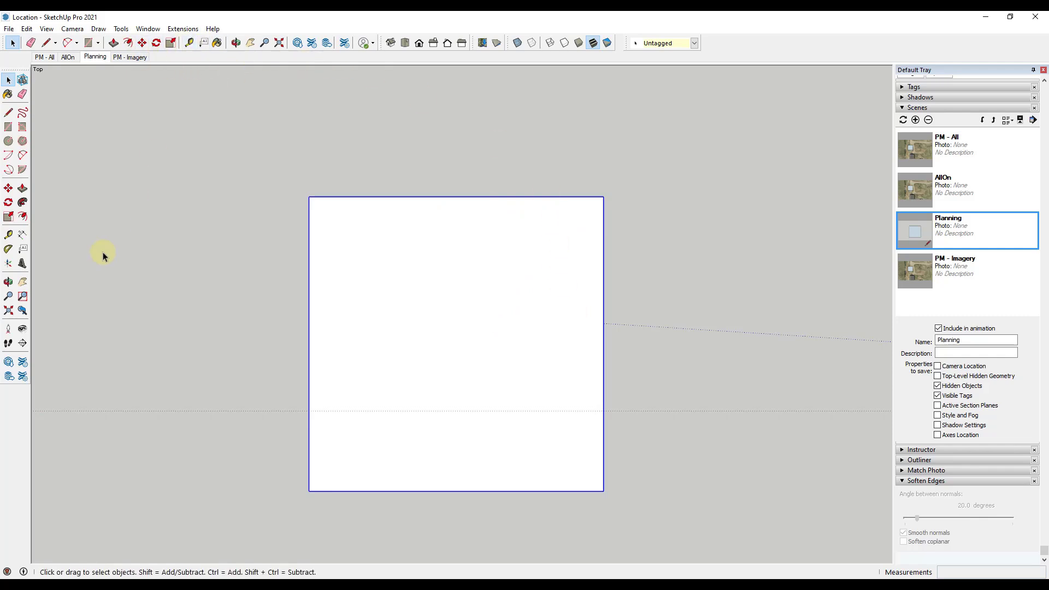
- Add linear dimensions outside the square along its left and bottom edges
click(22, 235)
click(310, 491)
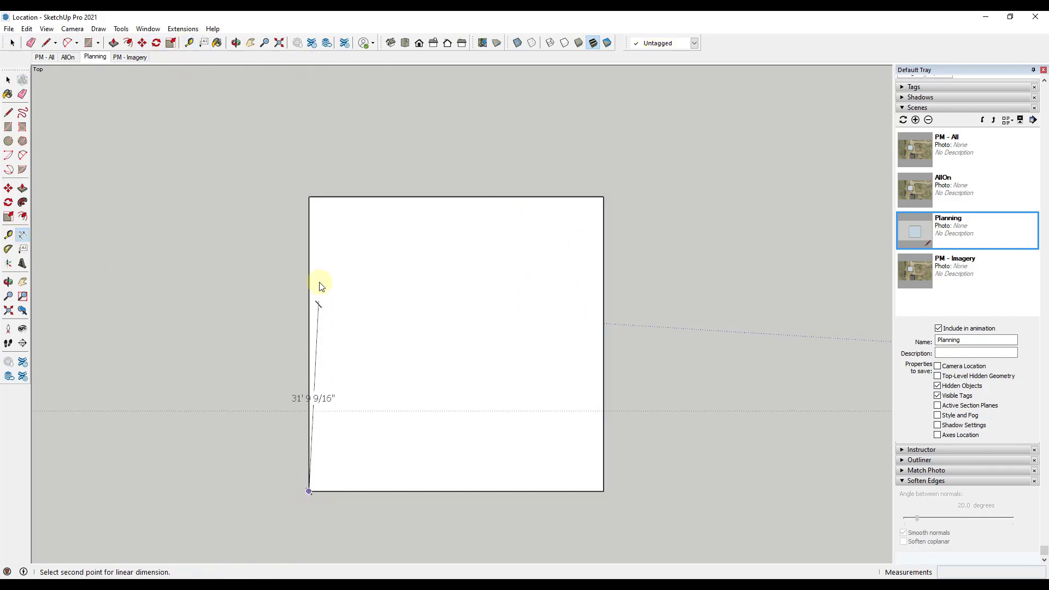
click(309, 197)
click(221, 327)
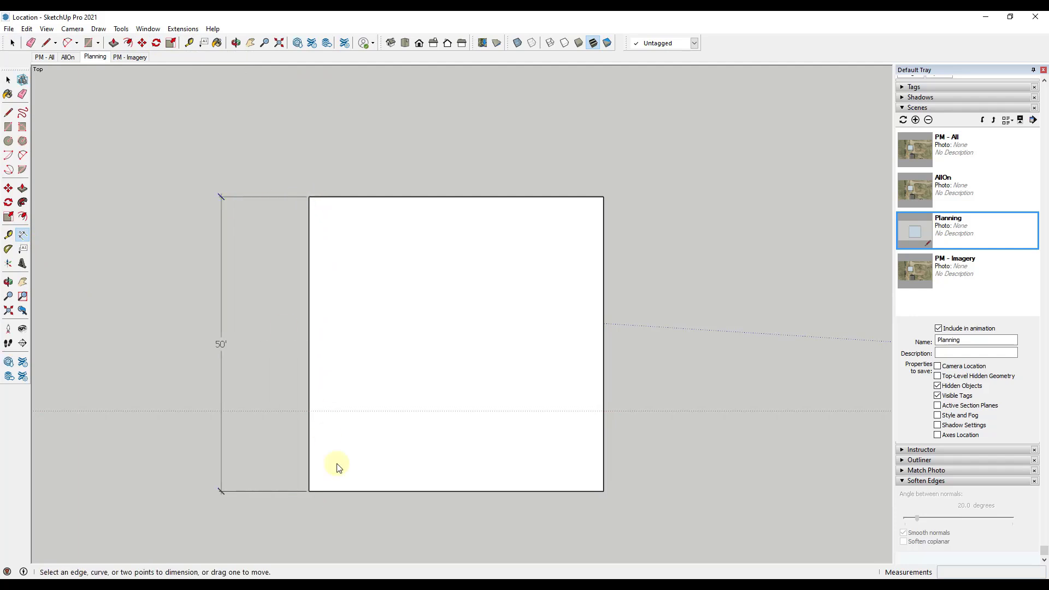
mouse_move(313, 485)
mouse_down()
mouse_move(372, 499)
mouse_move(506, 490)
mouse_move(346, 475)
mouse_move(303, 485)
mouse_up()
click(309, 491)
click(604, 491)
click(603, 525)
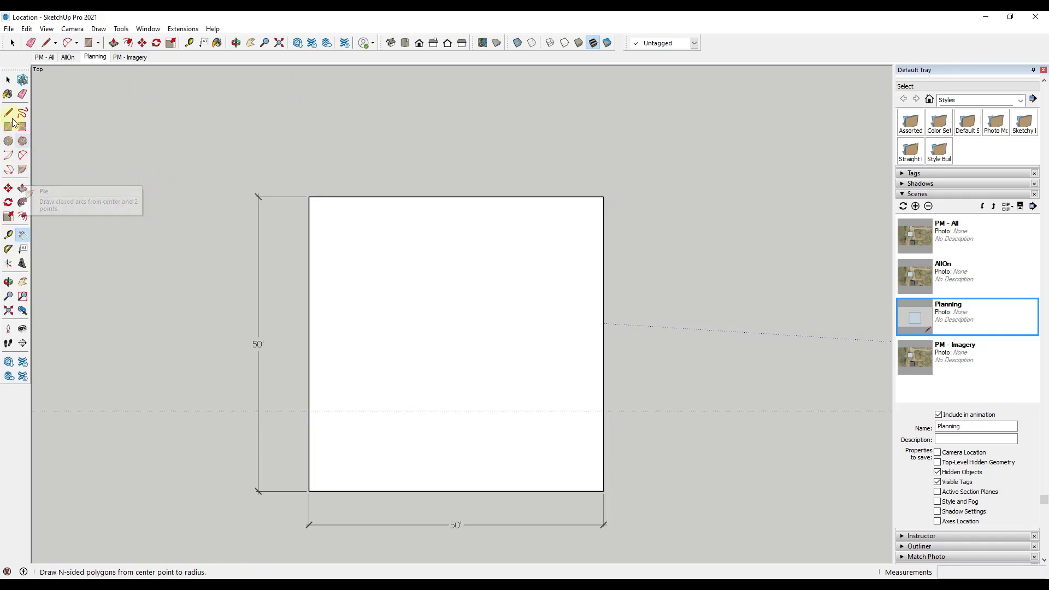
- Create a vertical guide 5' inside the square's right edge with the Tape Measure tool
click(8, 235)
click(604, 220)
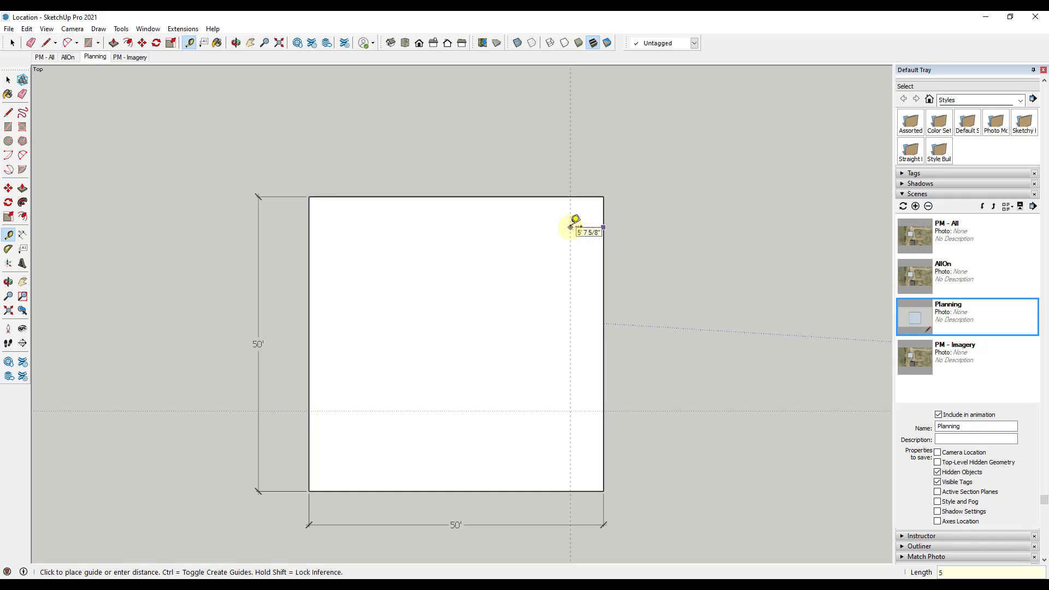
text(5)
key(Return)
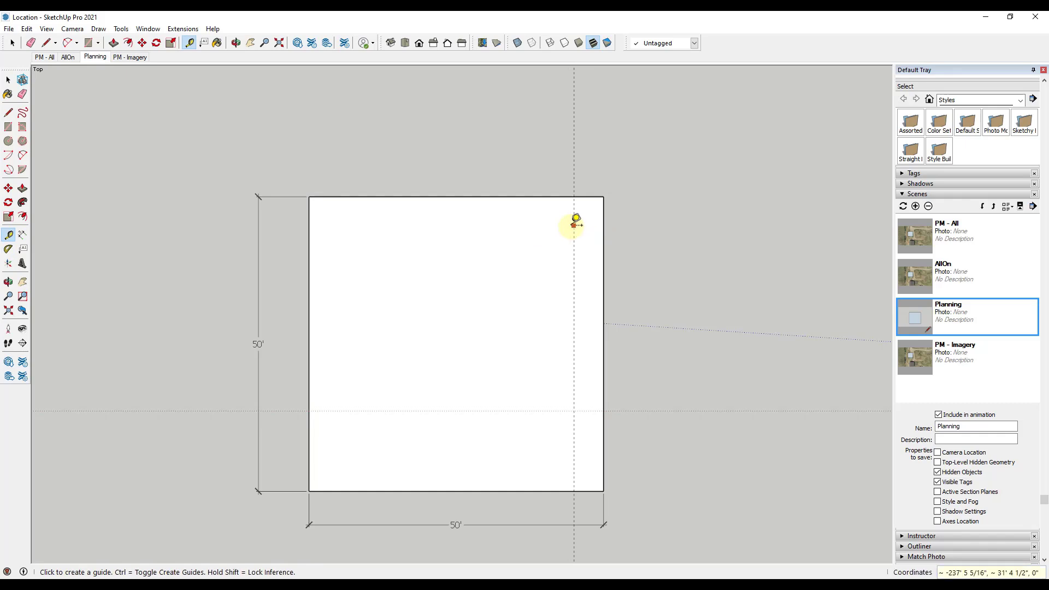
- Add three more vertical guides inward from the 5' guide, at successive offsets of 12', 5' and 12'
click(573, 221)
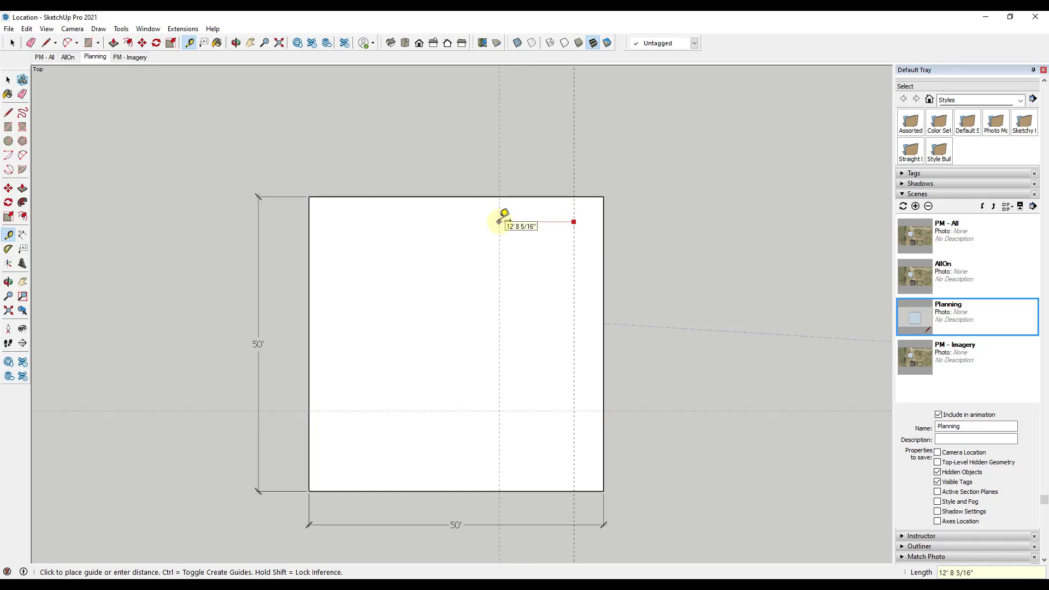
text(12)
key(Return)
click(503, 221)
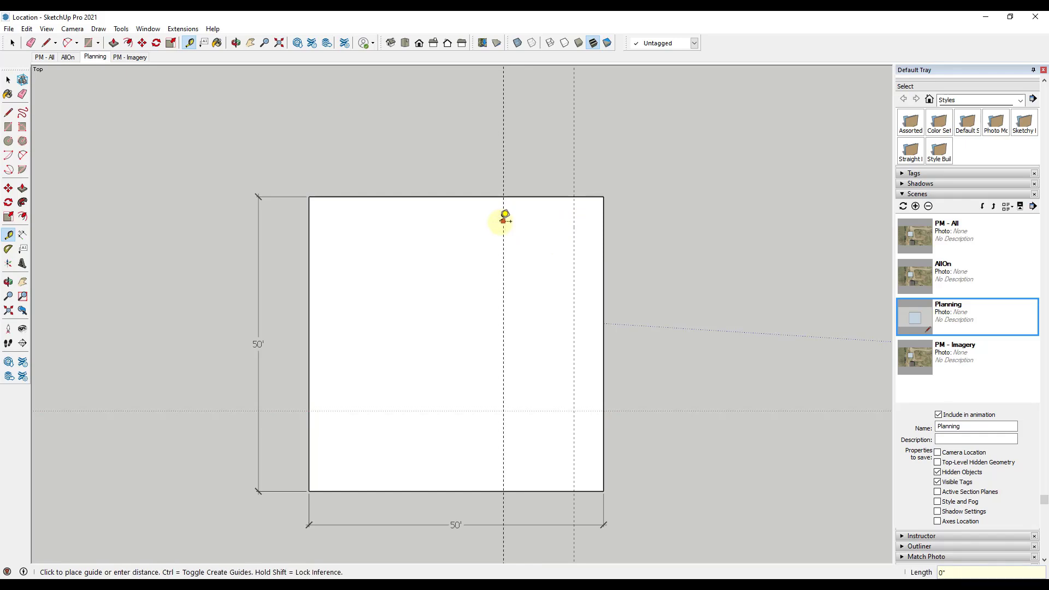
key(Return)
click(474, 220)
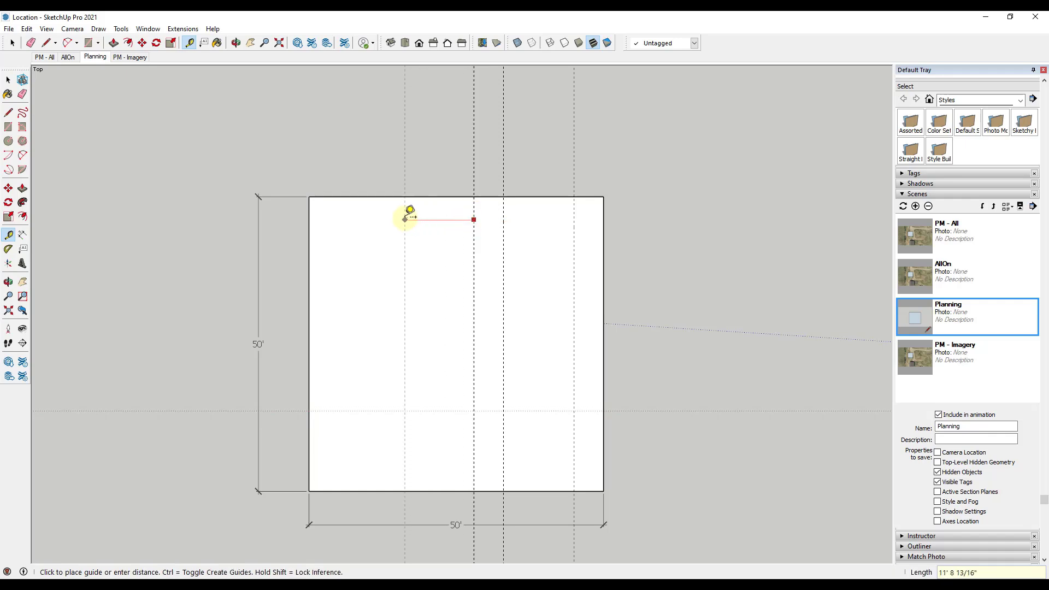
key(Return)
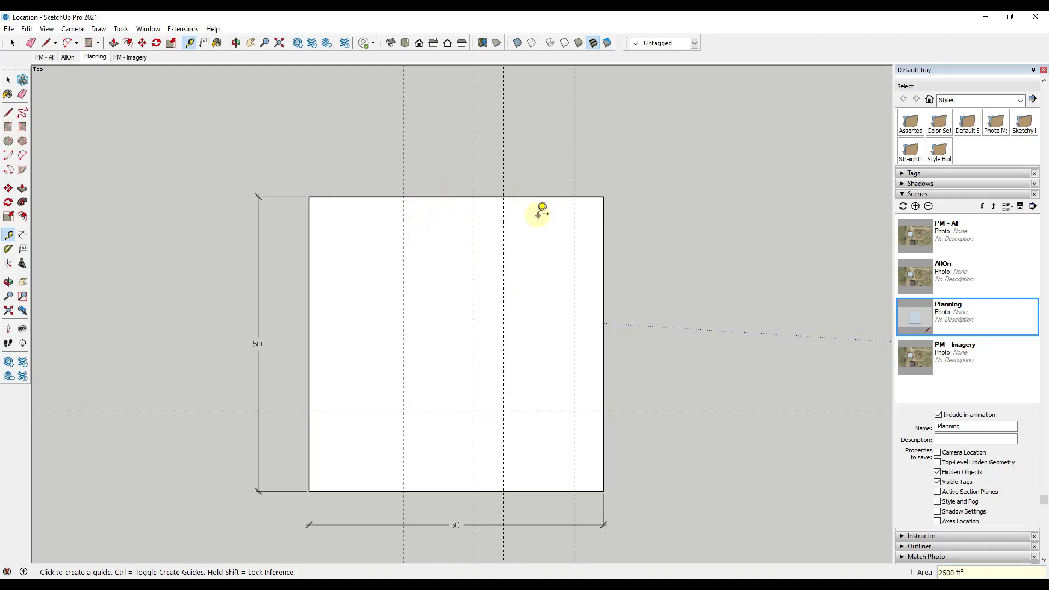
- Outline a shallow rectangle about 1' 5" deep along the square's upper edge between the two rightmost guides and select its face
key(l)
click(504, 205)
scroll(521, 206, up, 2)
click(594, 205)
key(space)
scroll(517, 213, up, 2)
scroll(517, 213, down, 4)
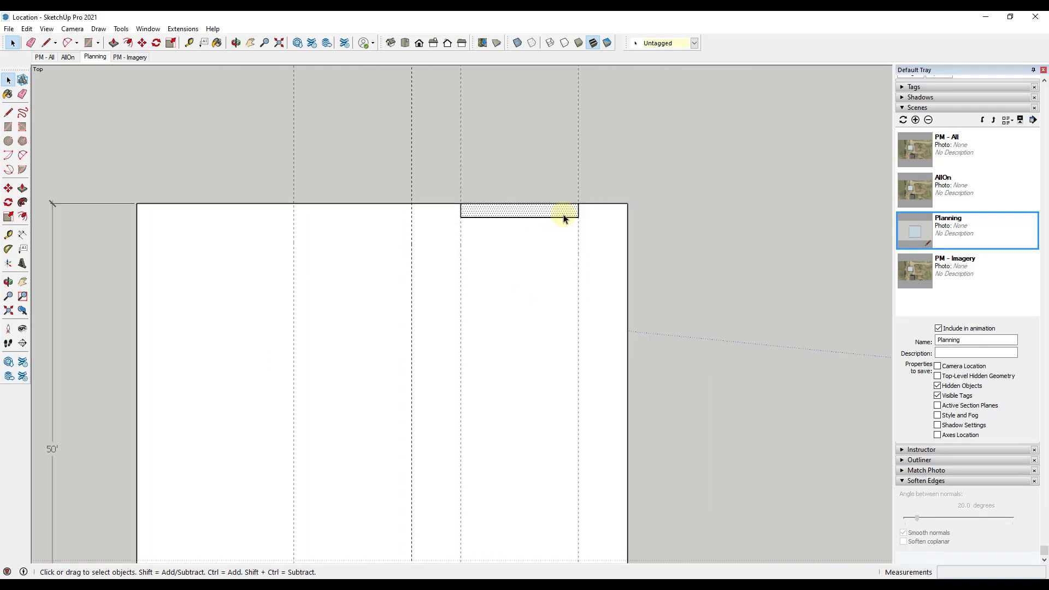
key(m)
click(580, 215)
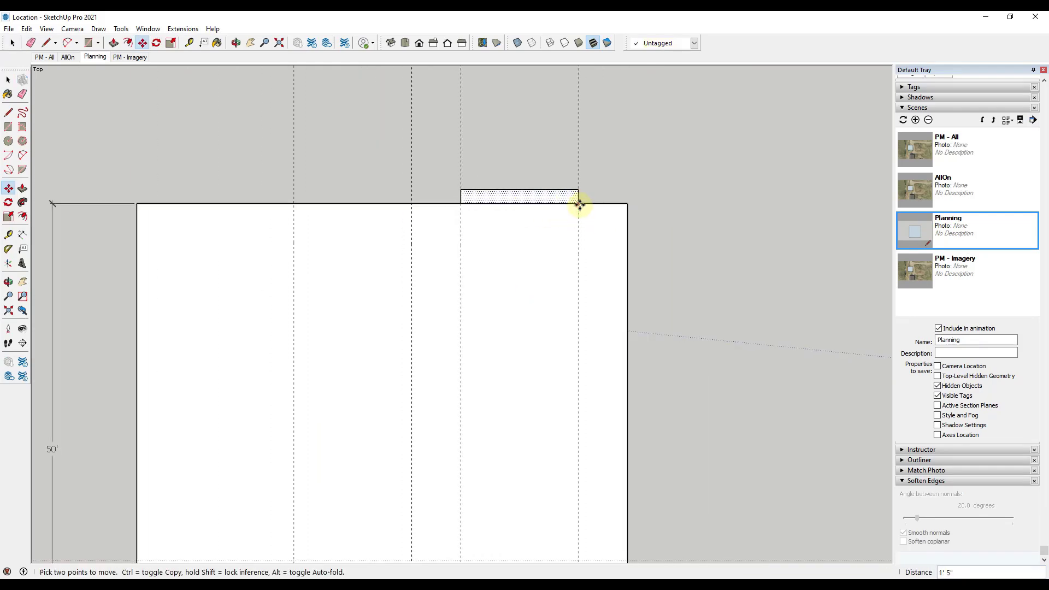
key(space)
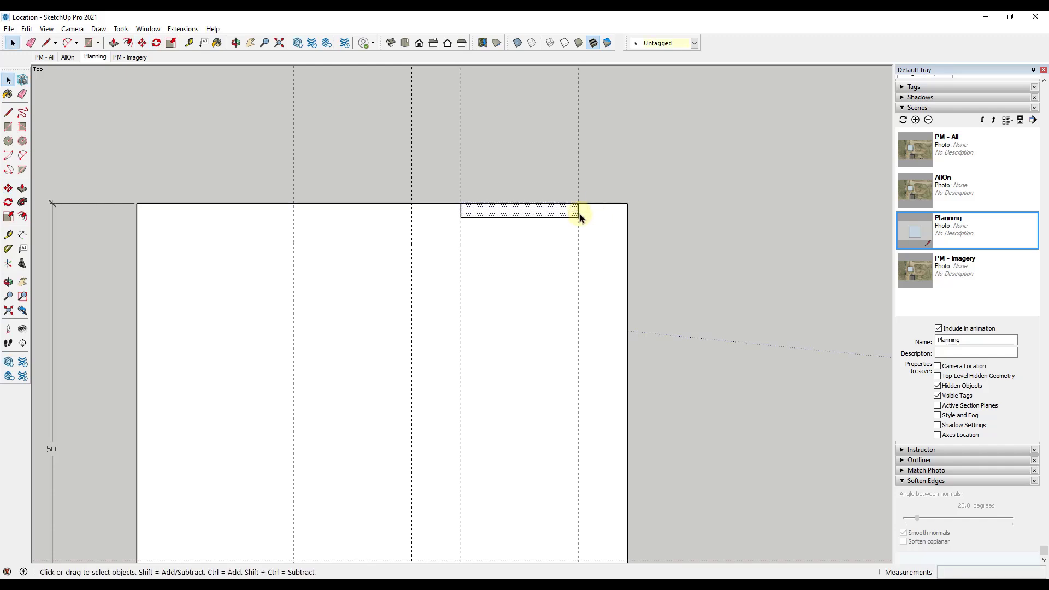
- Add 3D text reading "Garage Door - 12'W", 10" high in Tahoma, and place it inside the shallow rectangle
scroll(569, 211, up, 3)
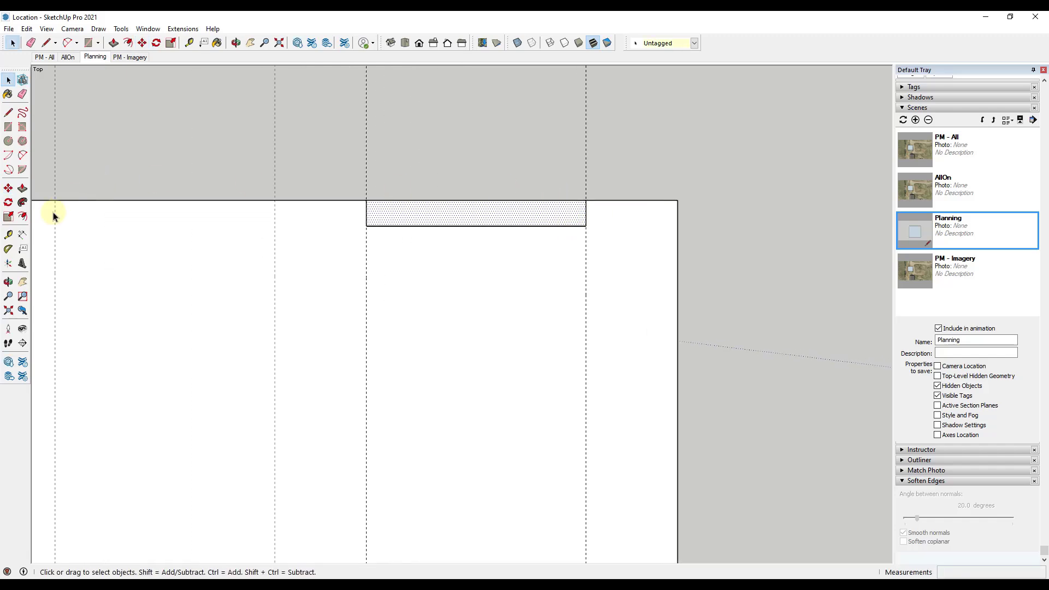
click(22, 263)
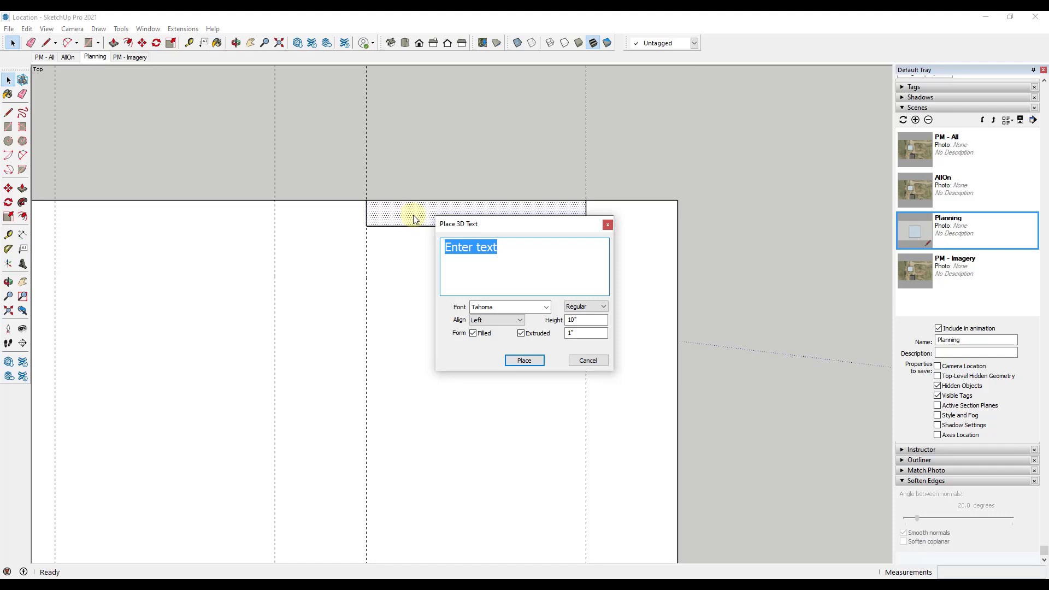
text(Garage Door - 12'W)
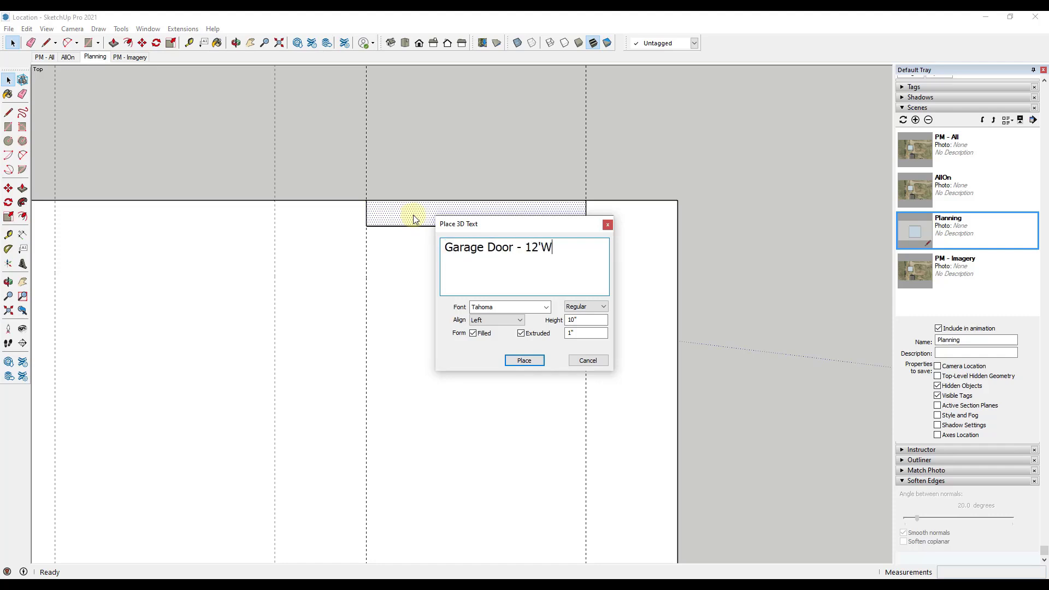
click(521, 361)
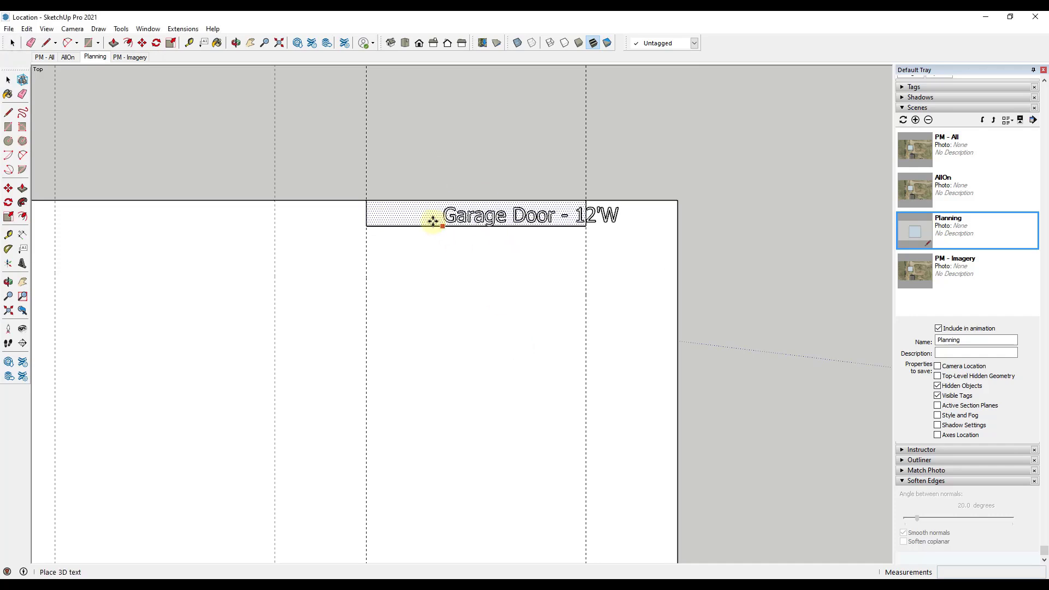
click(394, 223)
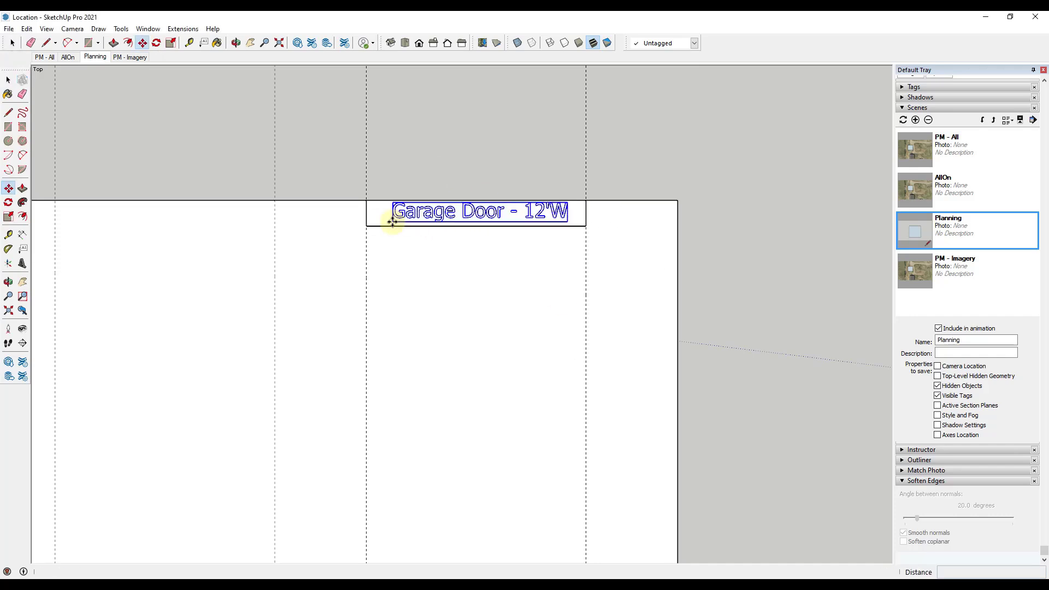
- Group the garage door rectangle together with its label
key(space)
right_click(500, 210)
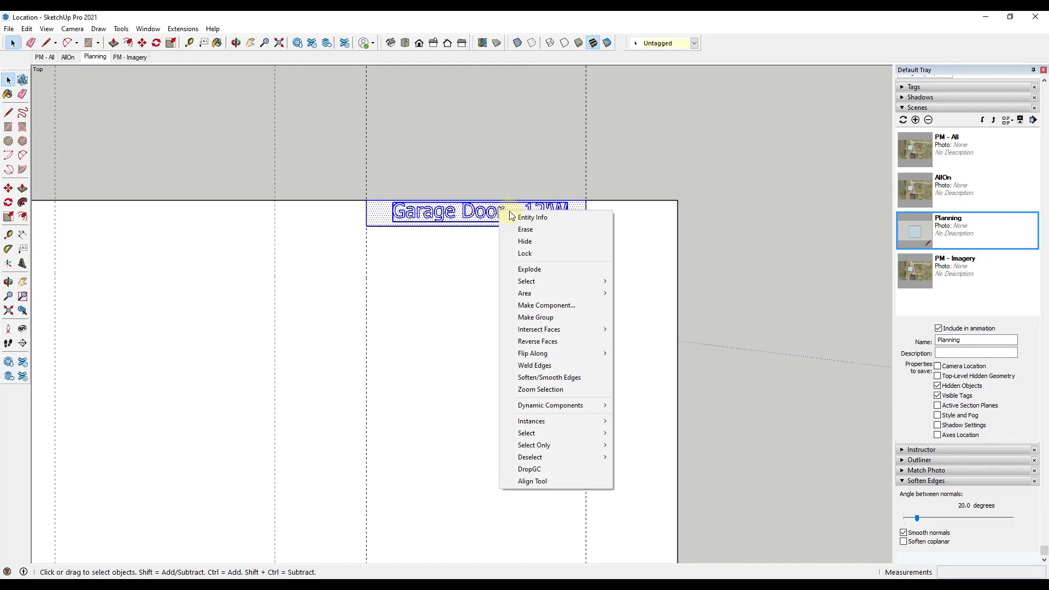
click(553, 318)
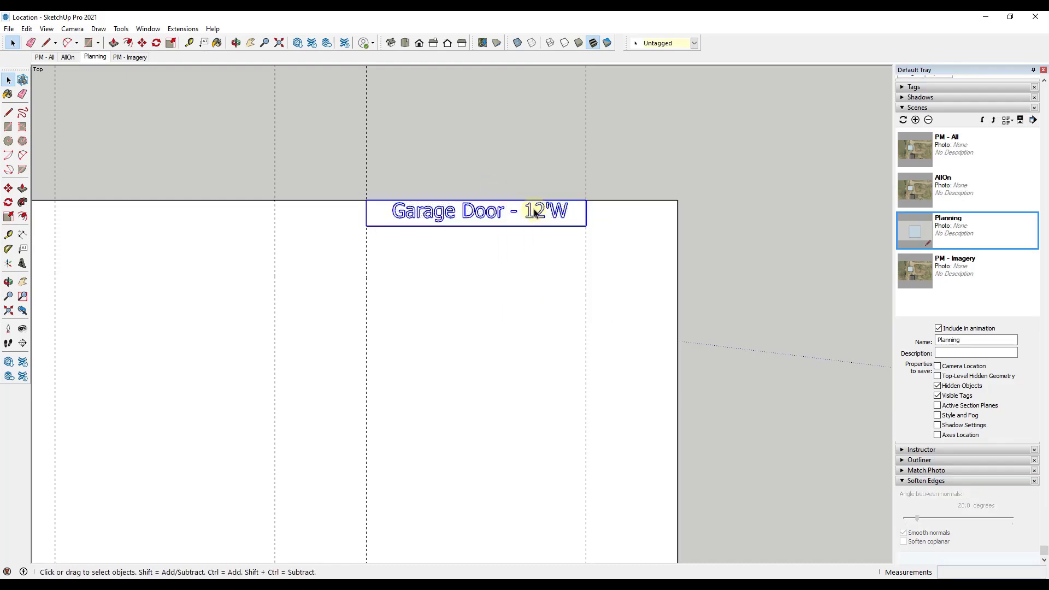
- Copy the garage door group 17' to the left along the upper edge, snapping it between the other two guides
key(m)
click(586, 198)
key(ctrl)
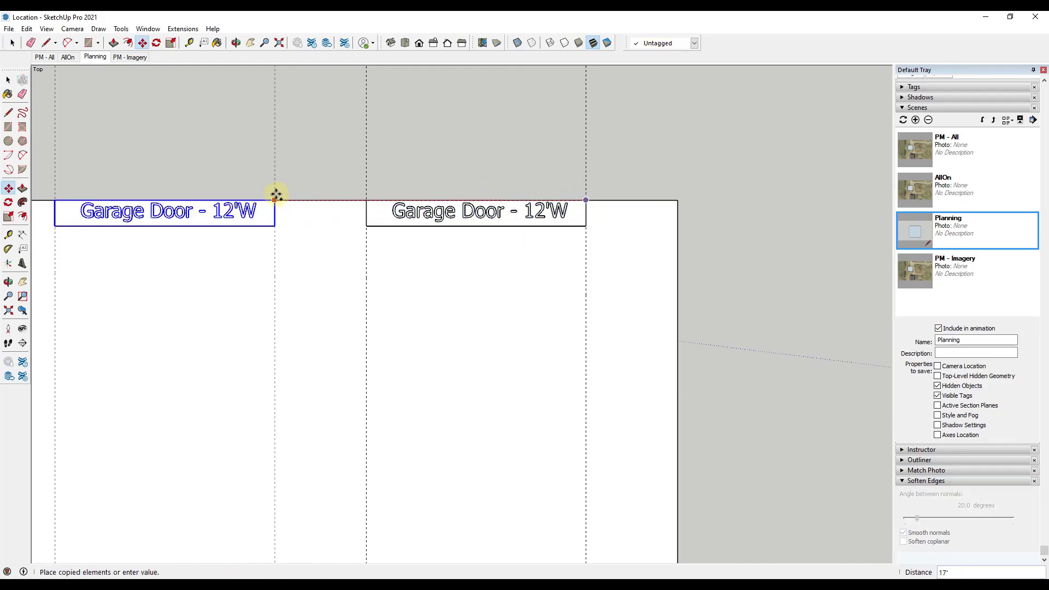
click(274, 199)
scroll(440, 155, down, 2)
scroll(439, 155, down, 1)
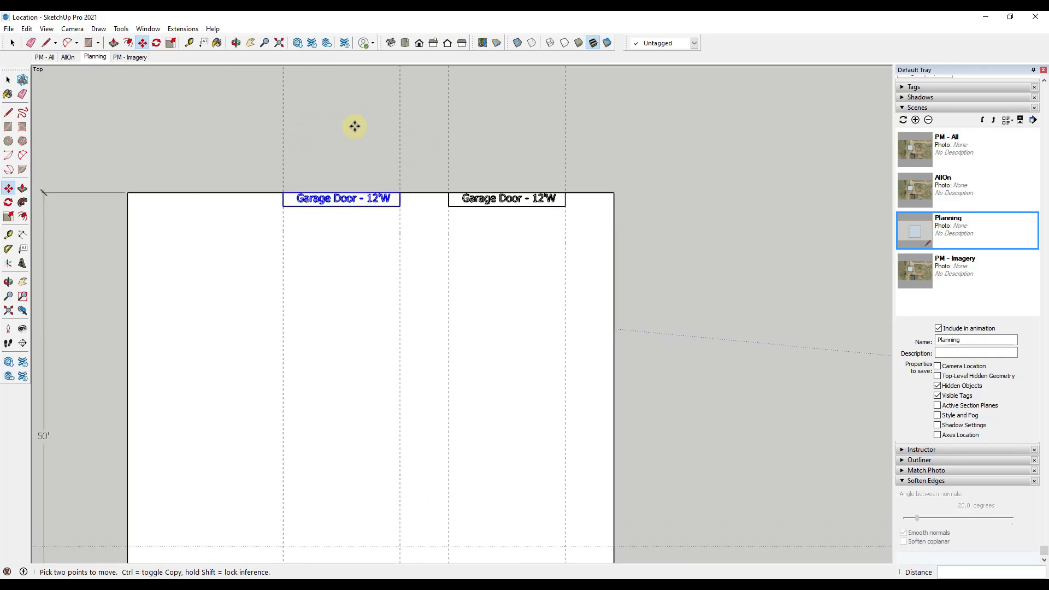
- Erase the four vertical guides around the garage doors
key(space)
key(e)
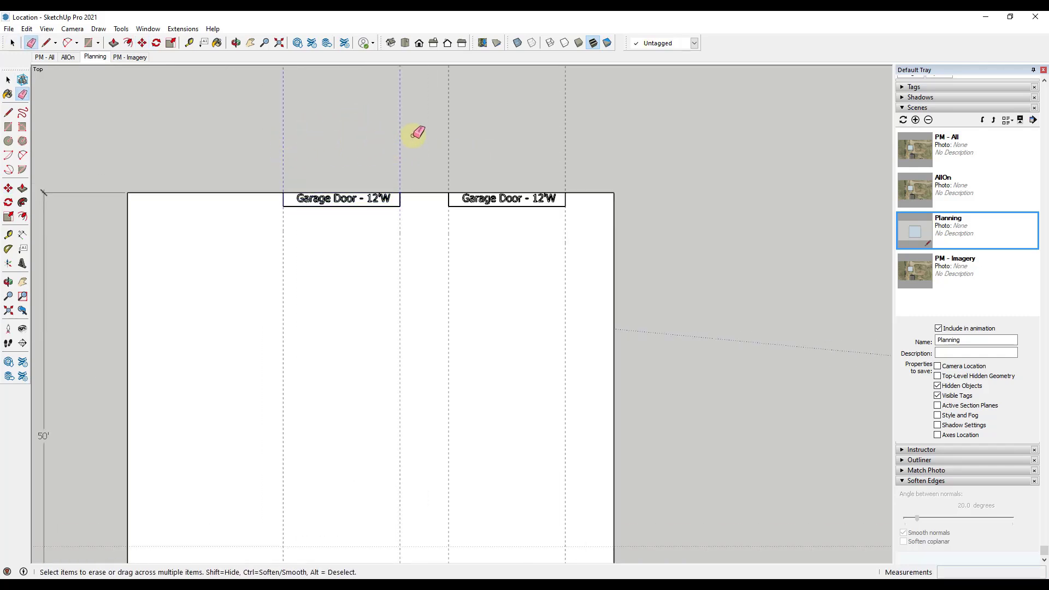
key(space)
scroll(568, 128, down, 2)
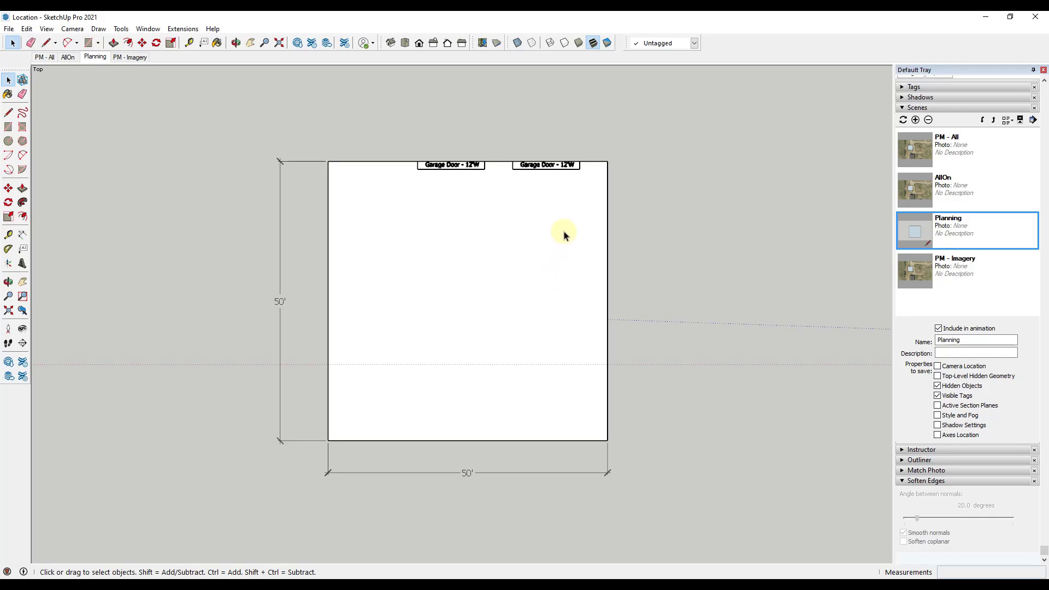
- Create a vertical guide 5' to the left of the left garage door with the Tape Measure tool
scroll(556, 255, up, 1)
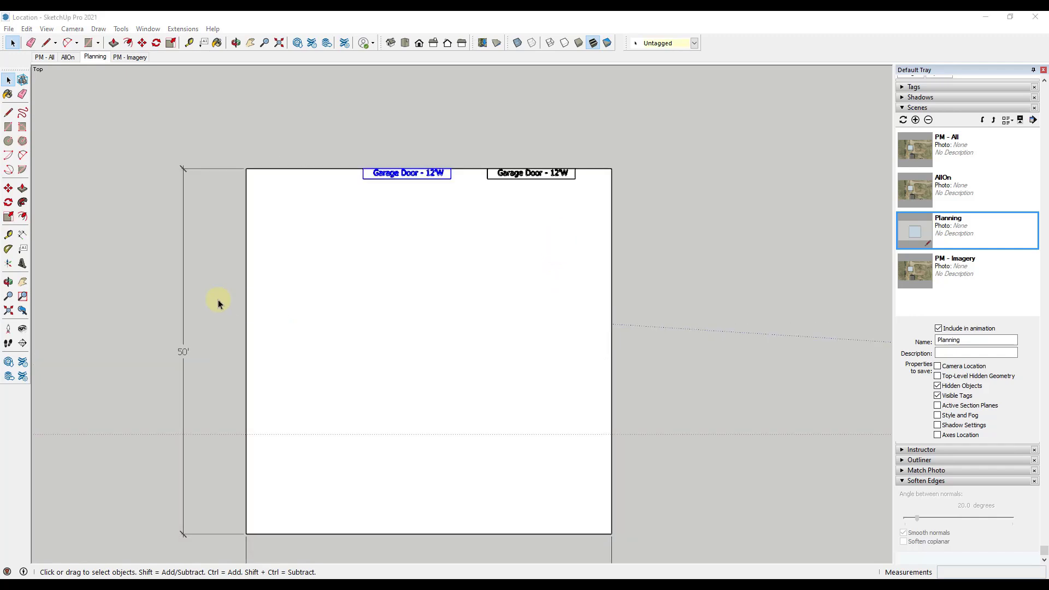
scroll(269, 183, up, 1)
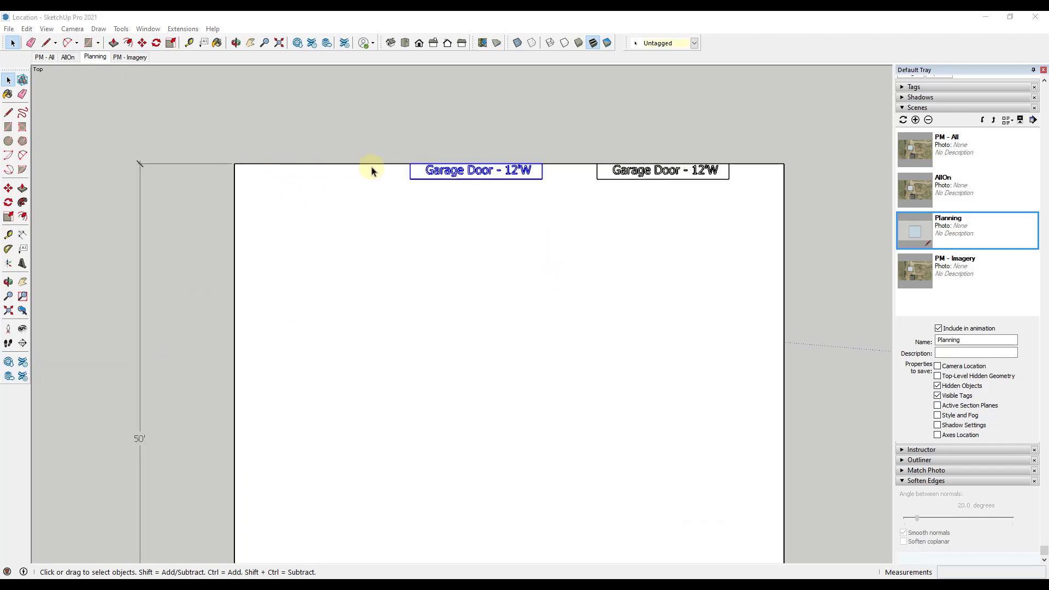
click(195, 43)
scroll(412, 169, up, 1)
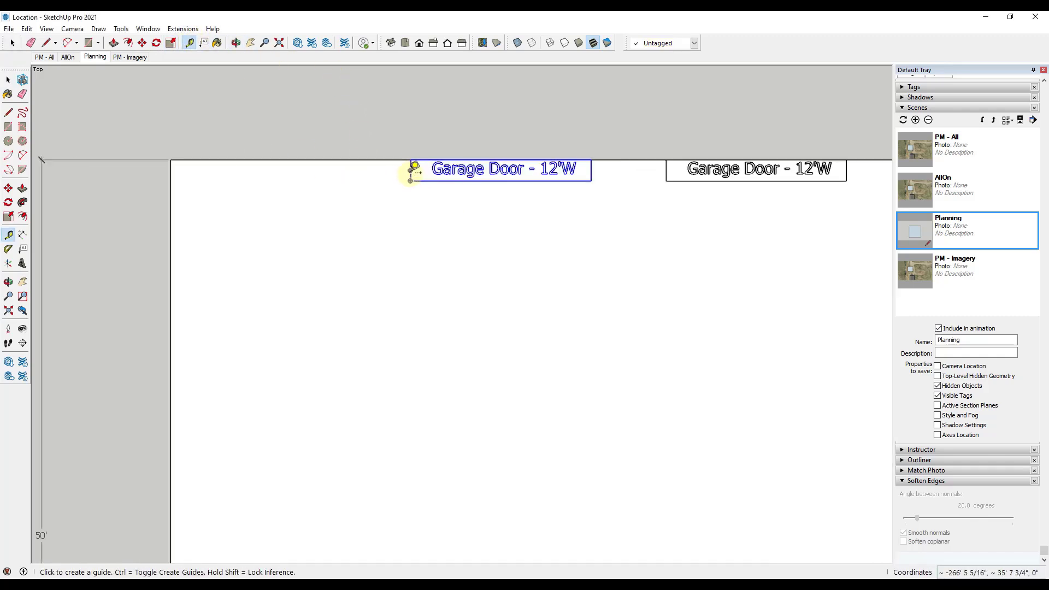
click(411, 170)
text(5)
key(Return)
scroll(342, 170, down, 3)
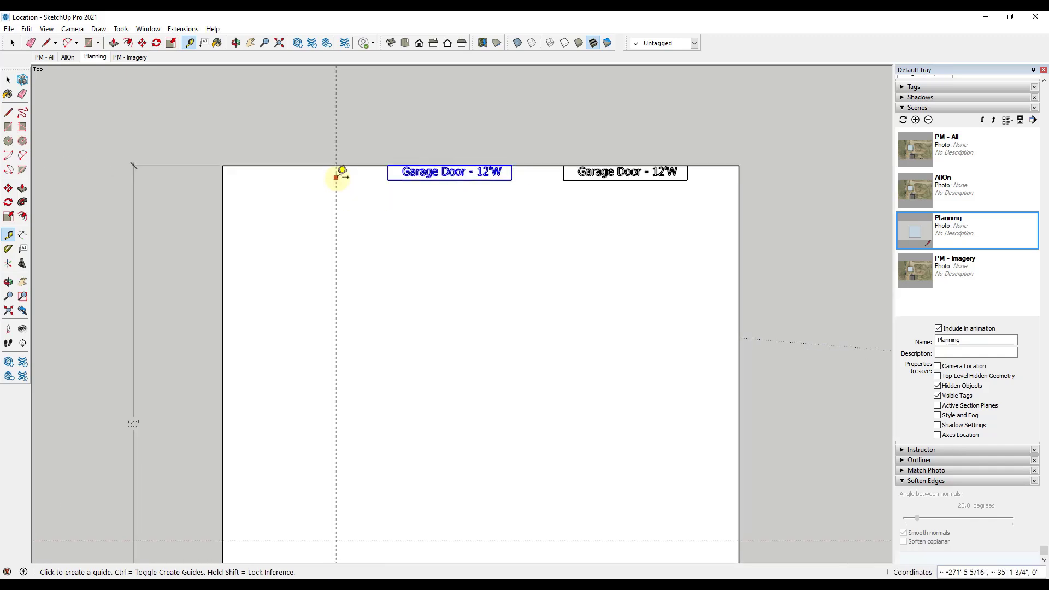
- Add a second vertical guide 7' to the left of the new guide
click(336, 175)
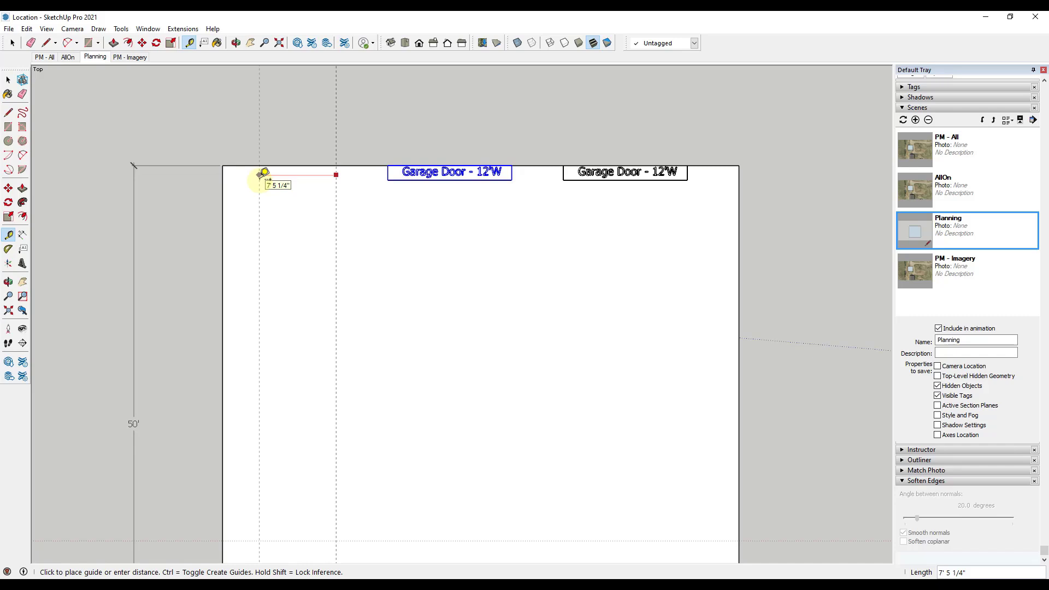
text(7)
key(Return)
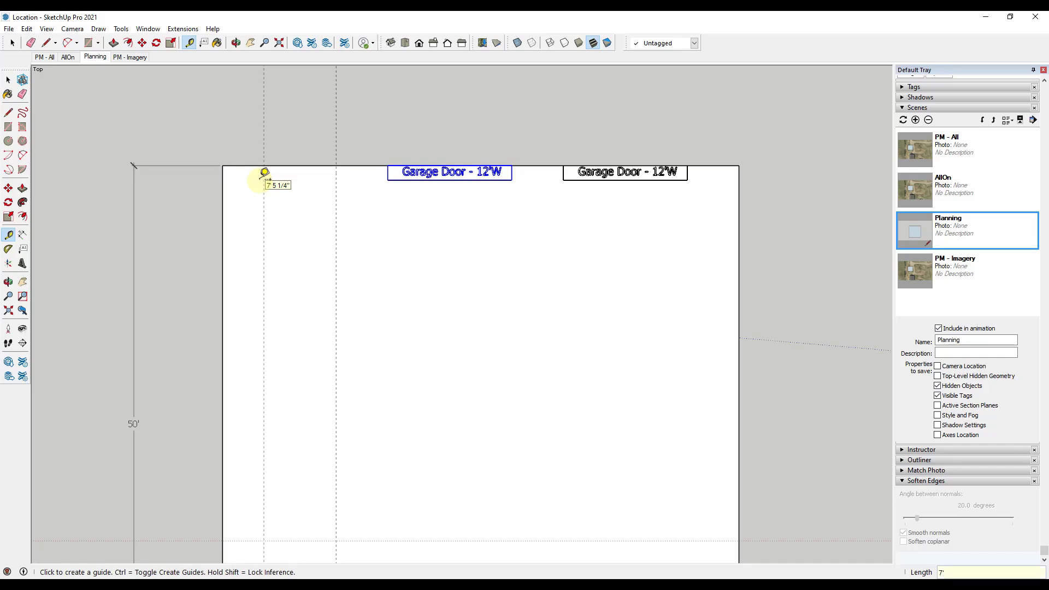
key(space)
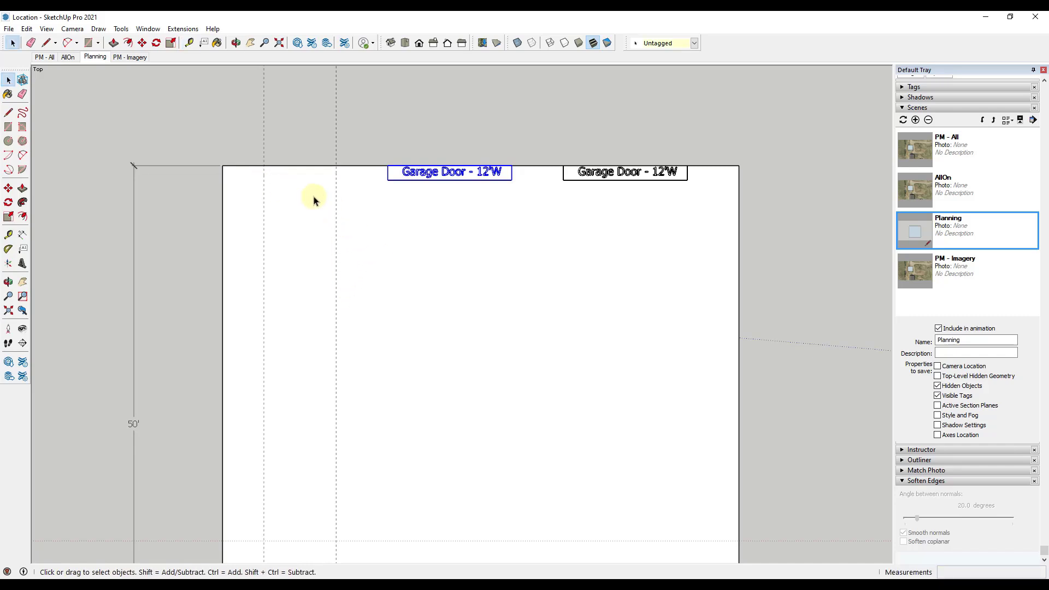
- Outline a rectangle between the two guides along the upper edge, matching the depth of the garage doors
scroll(277, 167, up, 2)
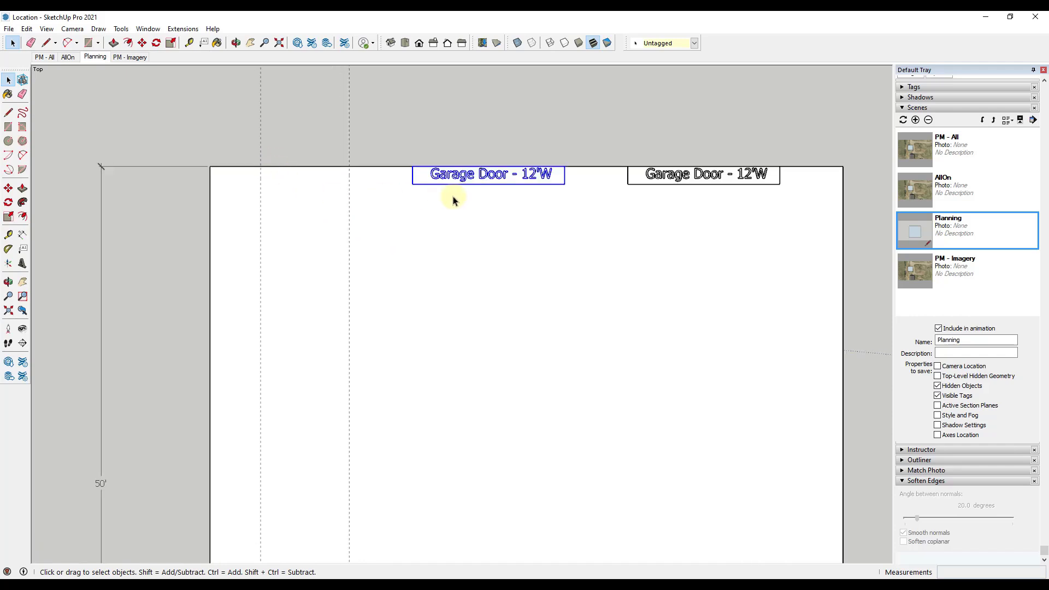
key(l)
click(349, 166)
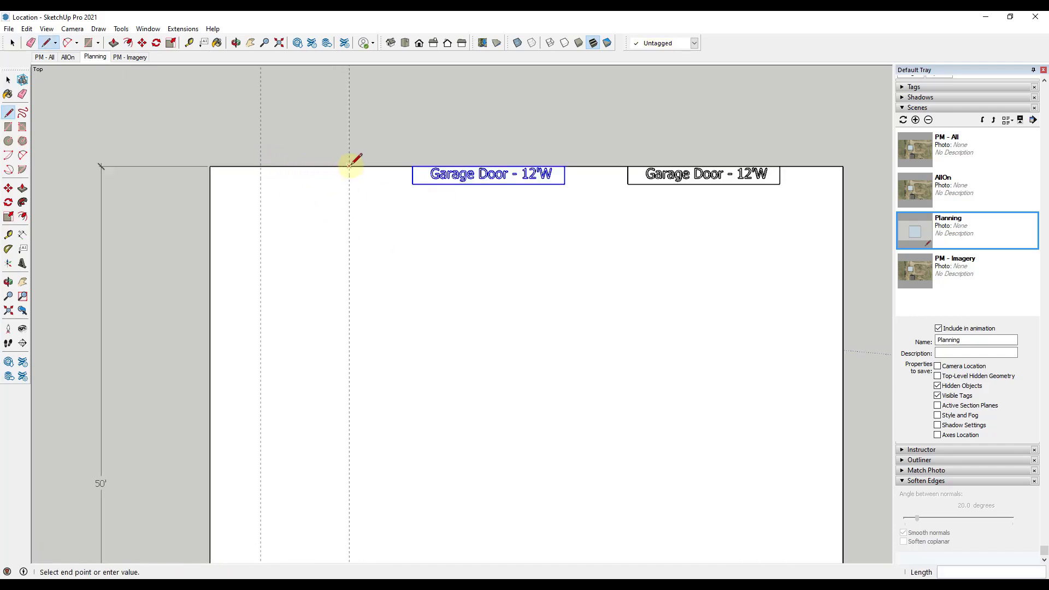
click(412, 184)
click(261, 184)
click(260, 167)
key(space)
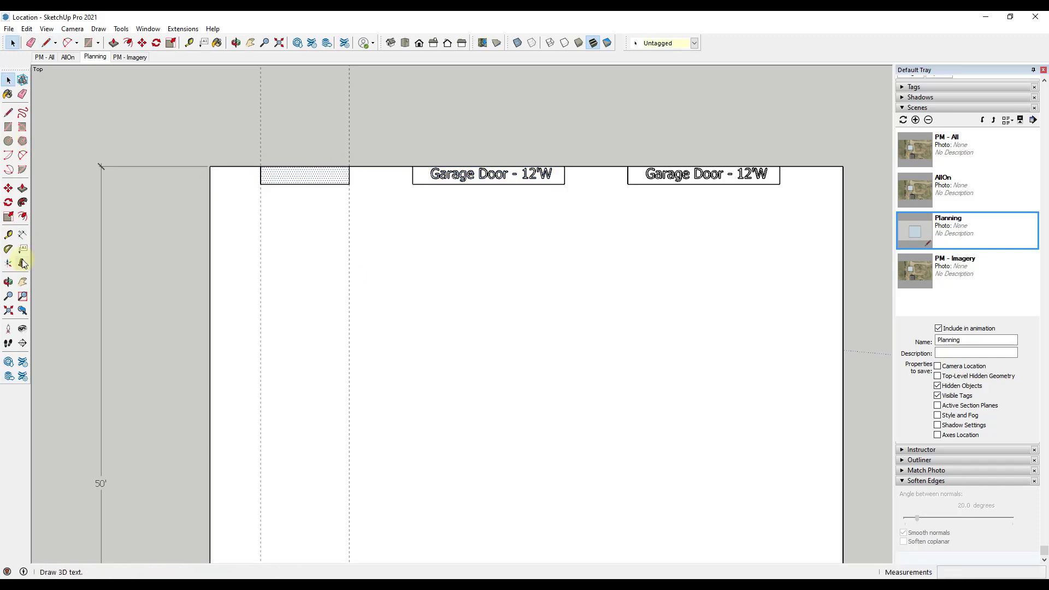
- Add 3D text reading "Double Door" and place it inside the new rectangle
click(23, 248)
text(Double Door)
key(Return)
scroll(264, 180, up, 3)
click(263, 183)
- Select the Double Door label with its rectangle and group them
scroll(235, 164, down, 2)
drag(222, 122, 457, 213)
right_click(413, 171)
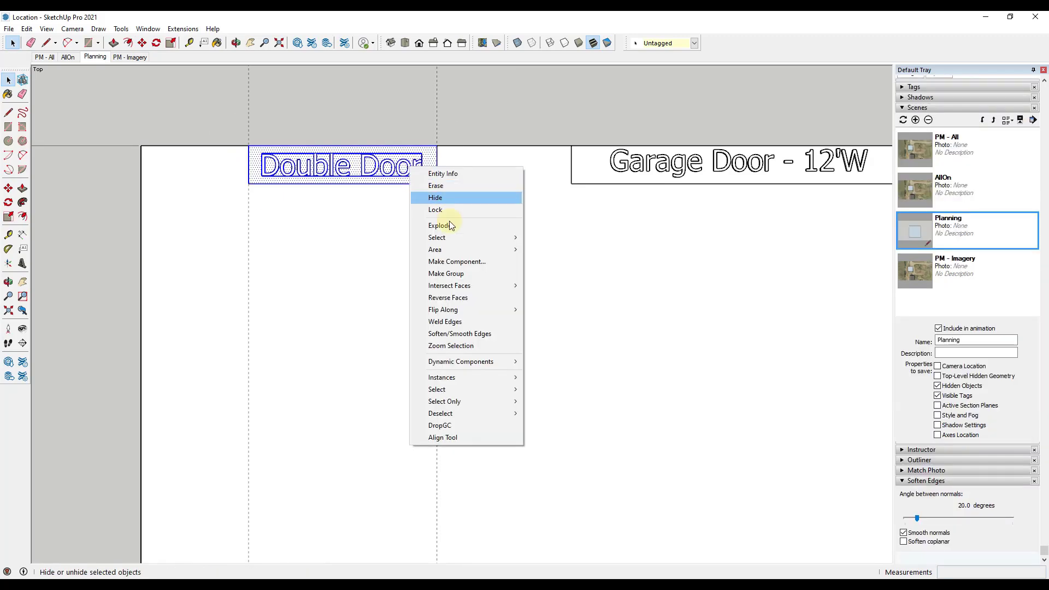
click(469, 271)
scroll(403, 228, down, 4)
scroll(403, 158, down, 2)
scroll(559, 174, up, 2)
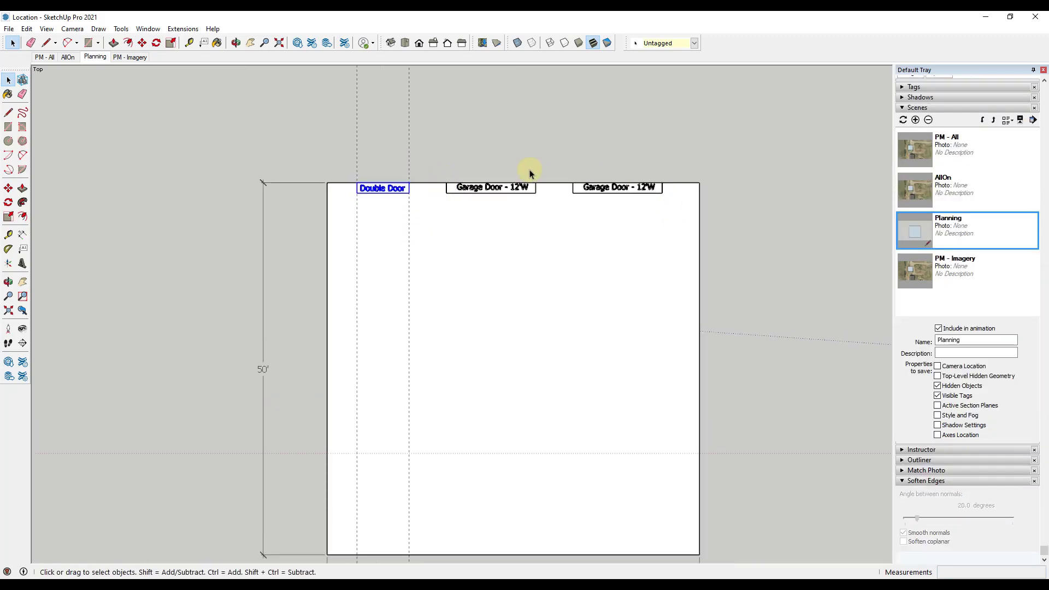
scroll(620, 251, down, 1)
scroll(611, 290, up, 1)
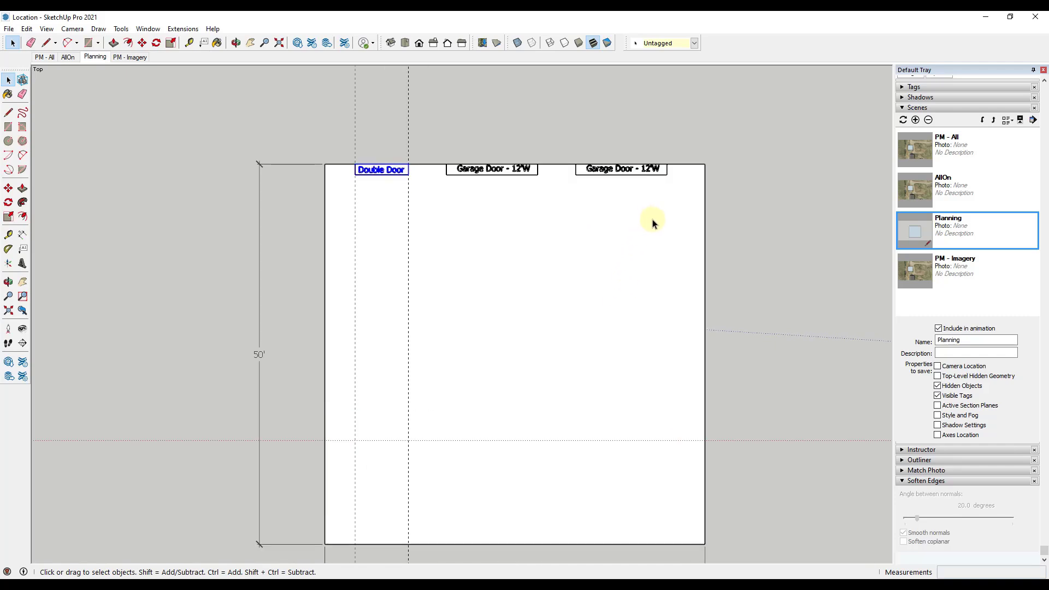
scroll(607, 198, down, 3)
scroll(690, 217, up, 1)
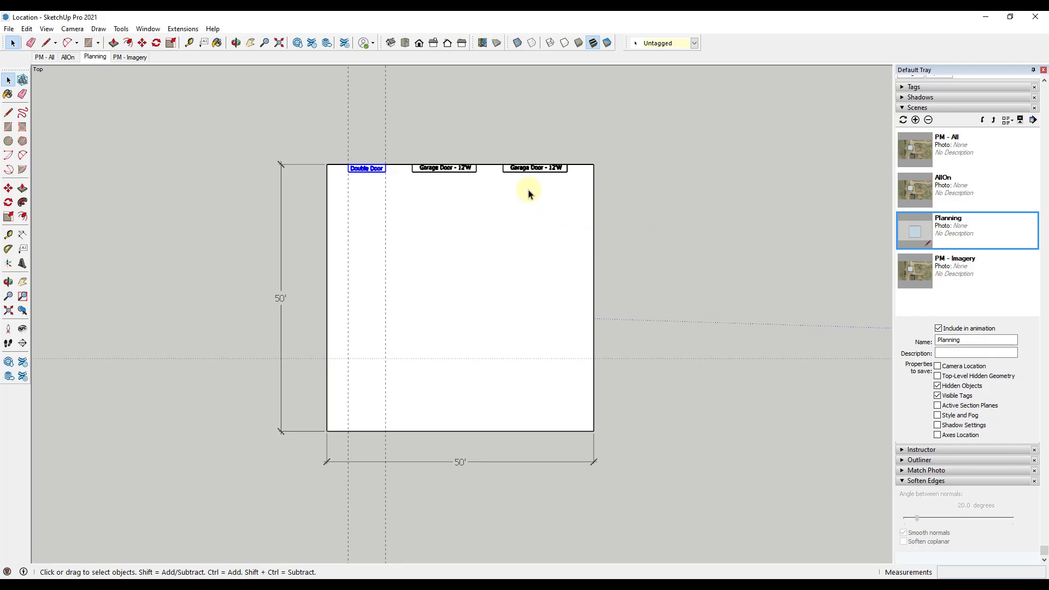
- Try to move the Double Door group along the square's upper edge past the garage doors
click(553, 168)
click(431, 170)
click(364, 169)
scroll(365, 174, up, 3)
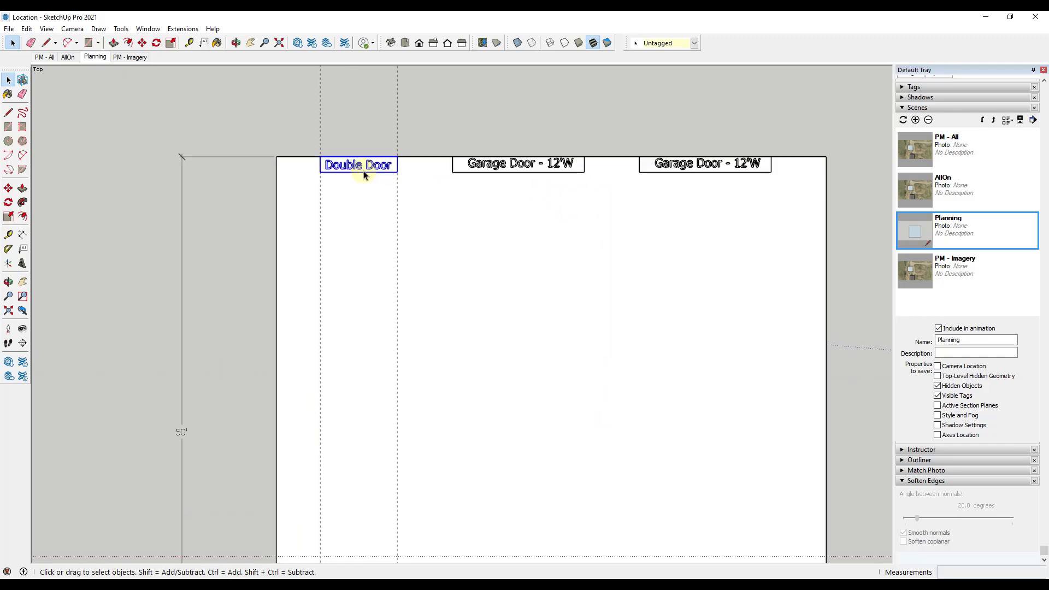
key(m)
click(387, 169)
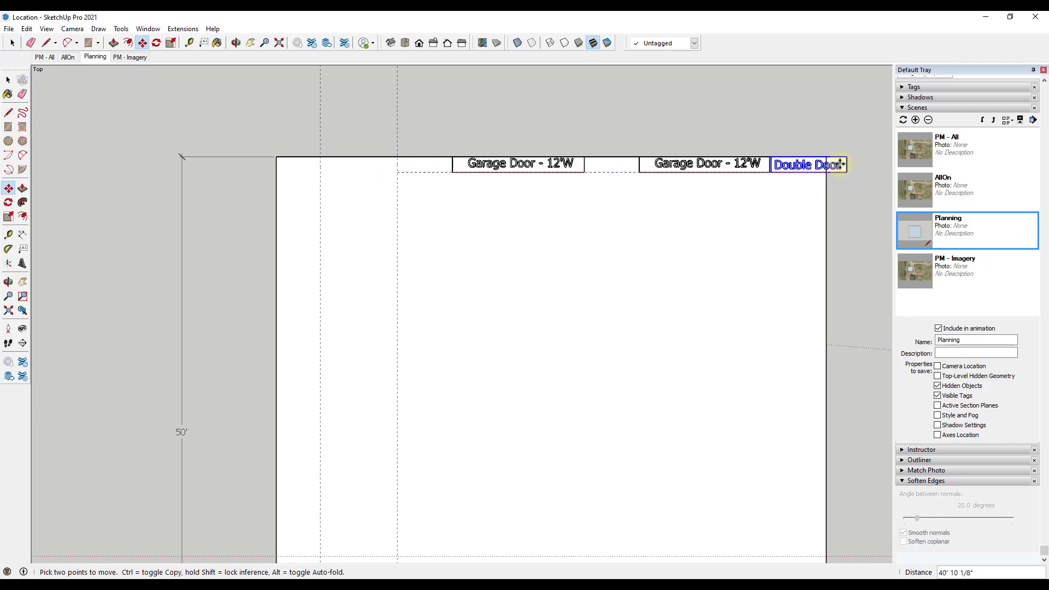
click(396, 172)
key(space)
scroll(457, 201, down, 3)
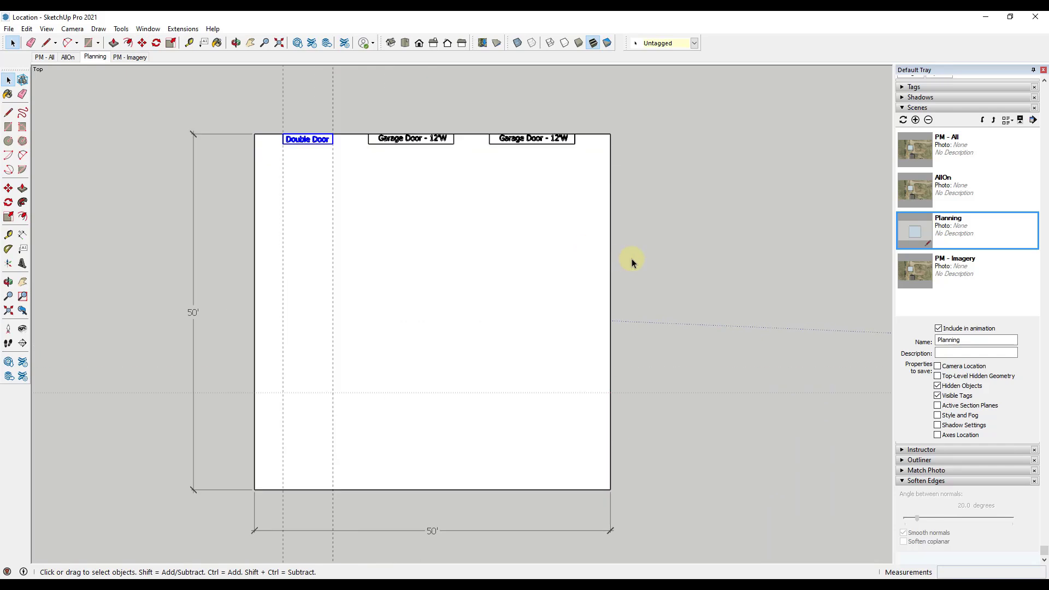
- Draw a 20' by 8' rectangle with lines outside the 50' square and reverse its face
key(shift+z)
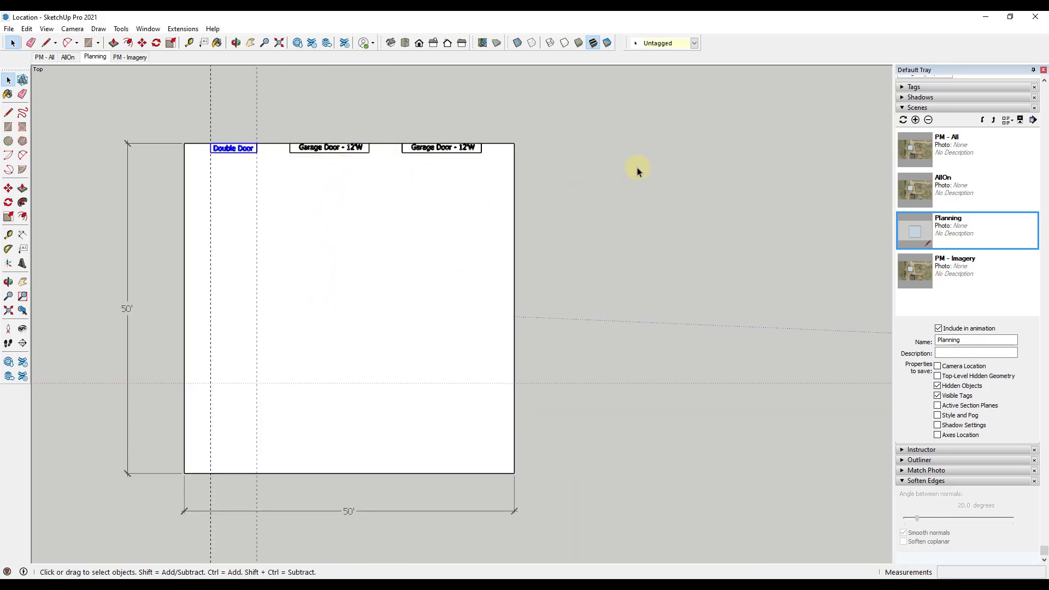
key(r)
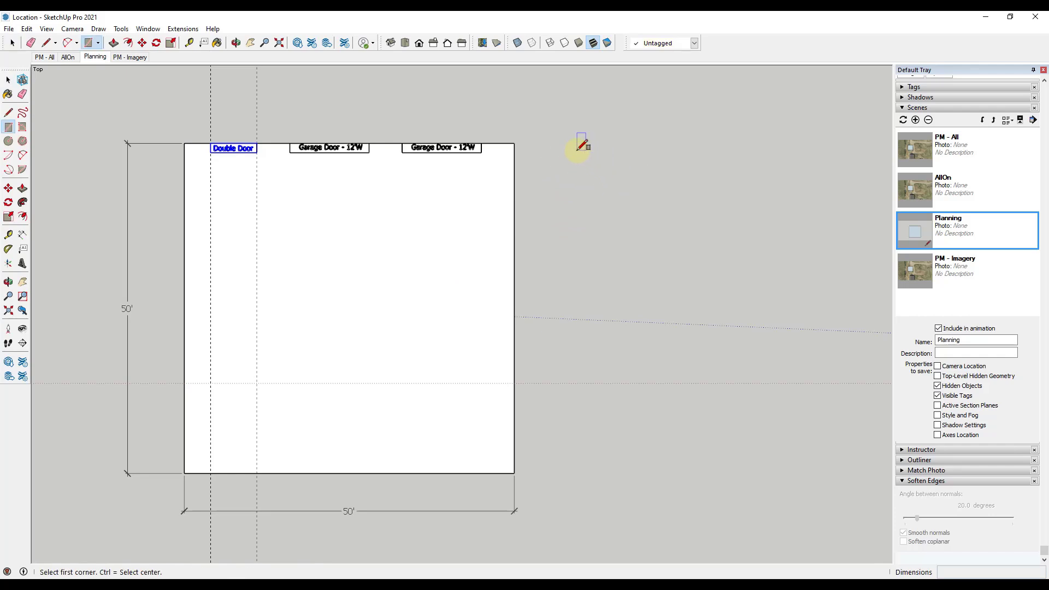
key(space)
click(591, 193)
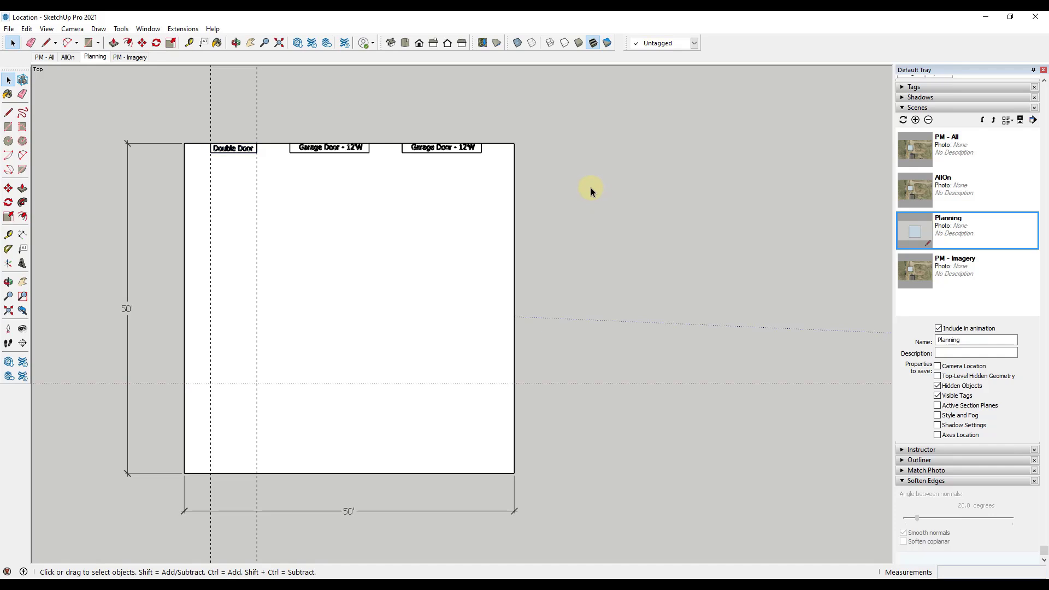
key(l)
click(573, 153)
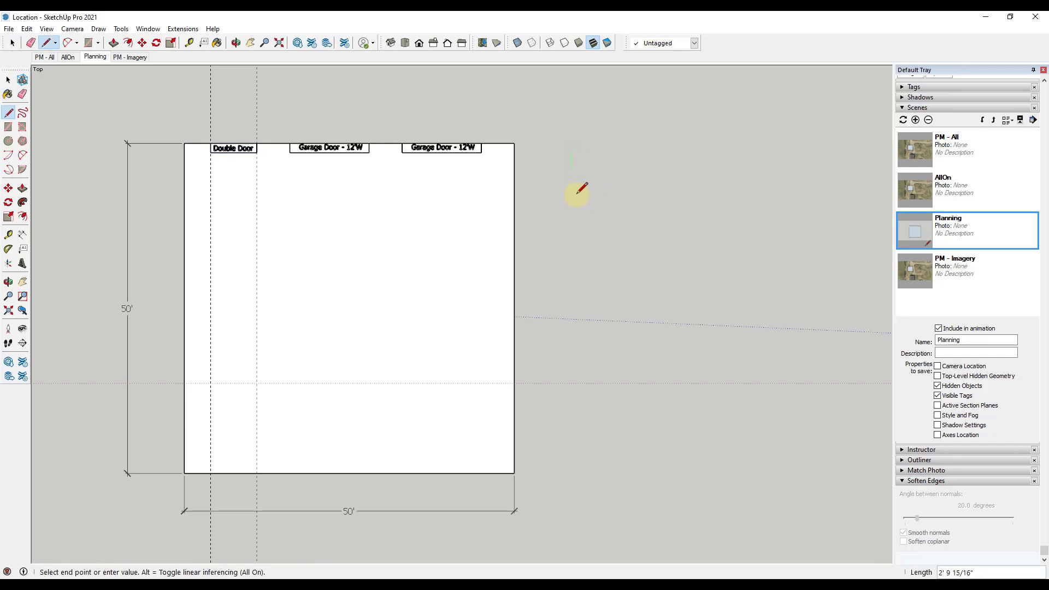
key(Return)
text(8)
key(Return)
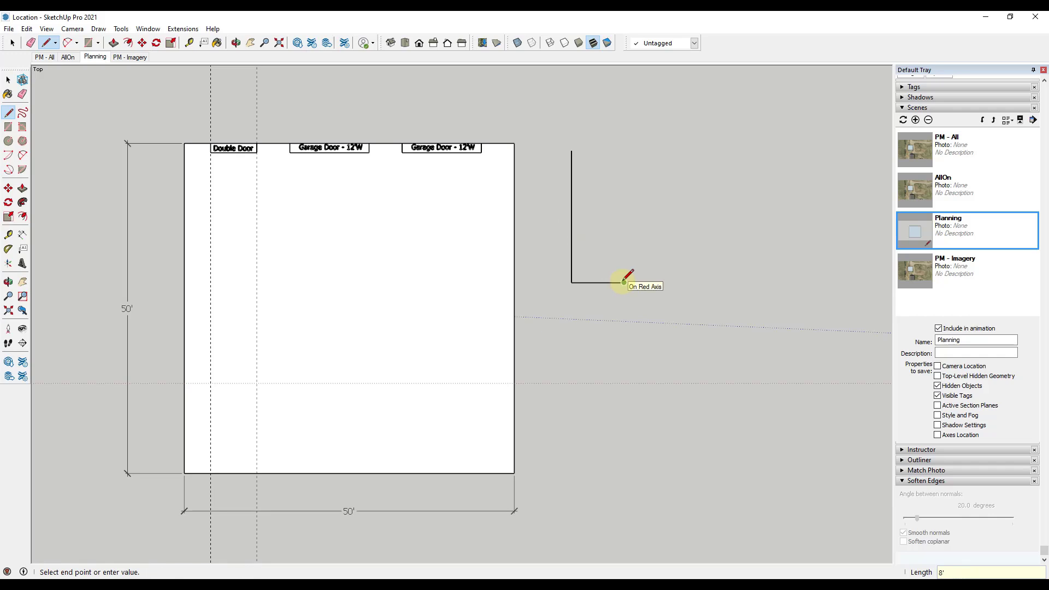
click(624, 150)
click(571, 151)
key(space)
right_click(588, 183)
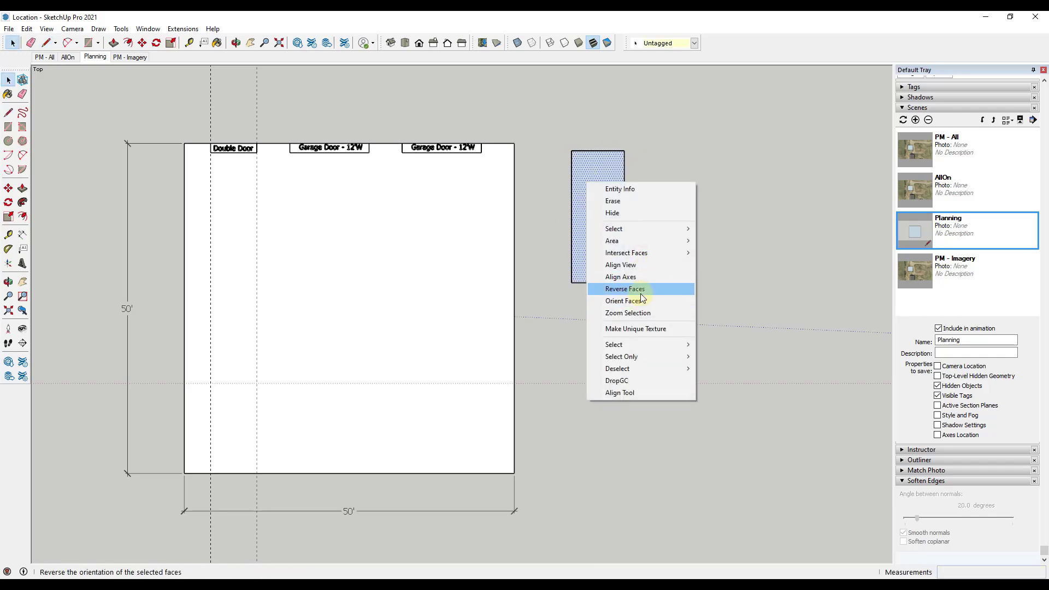
click(623, 301)
- Add 3D text reading "Truck" and place it lengthwise inside the 20' by 8' rectangle
click(22, 264)
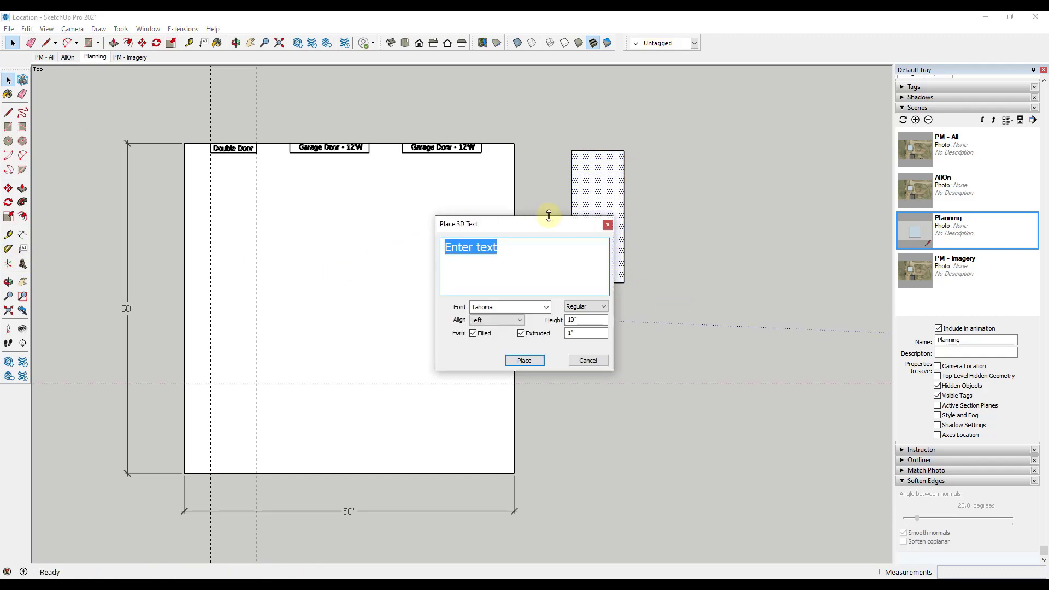
text(Truck)
click(524, 360)
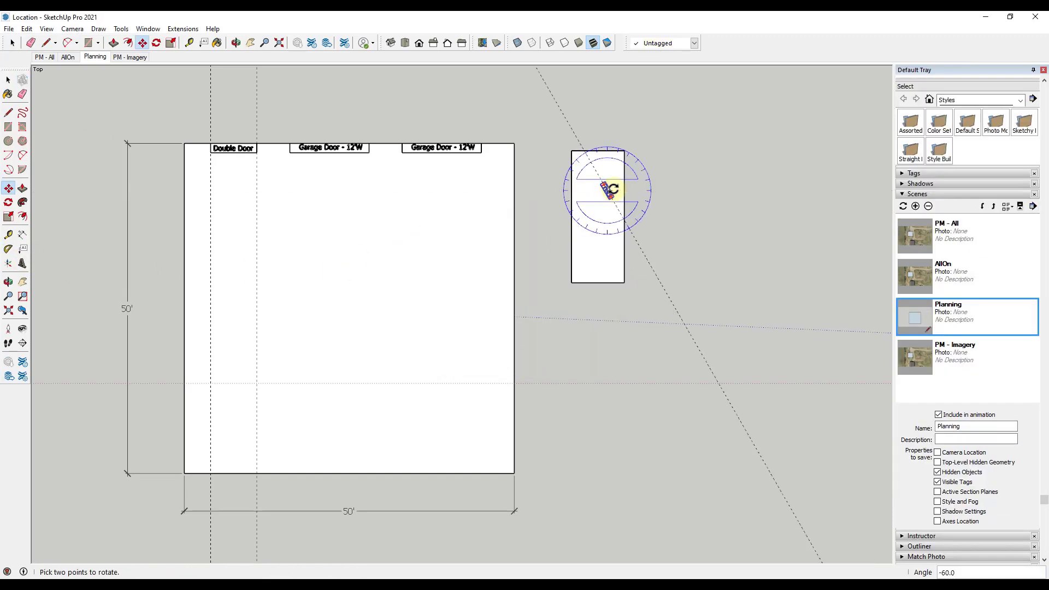
scroll(605, 183, up, 3)
click(606, 214)
scroll(685, 265, down, 1)
- Add 3D text reading "20'0"L x 8'0"W" and place it beside the Truck label
click(22, 264)
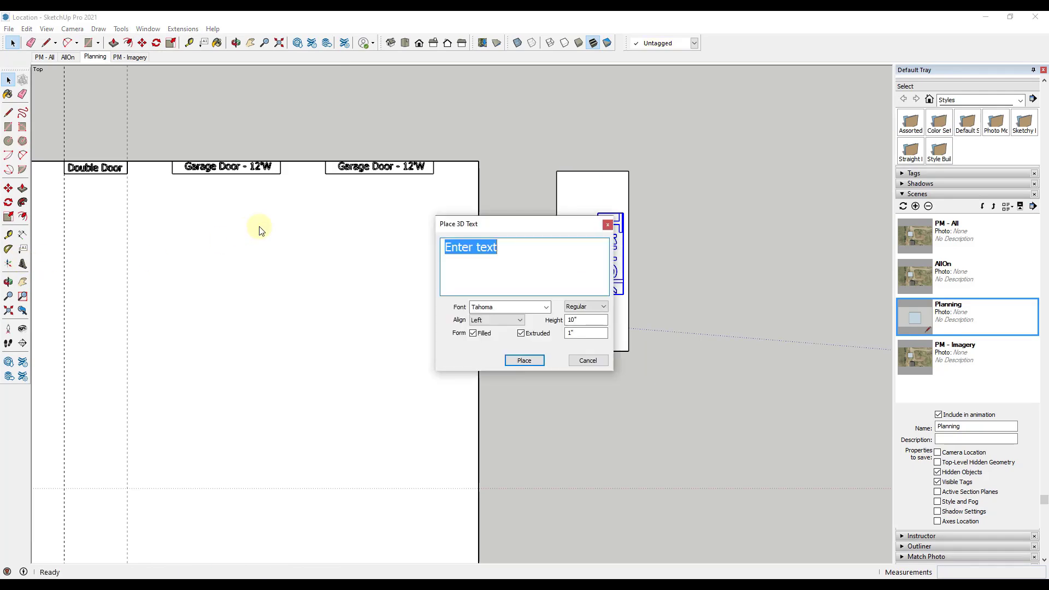
text(8'0"W)
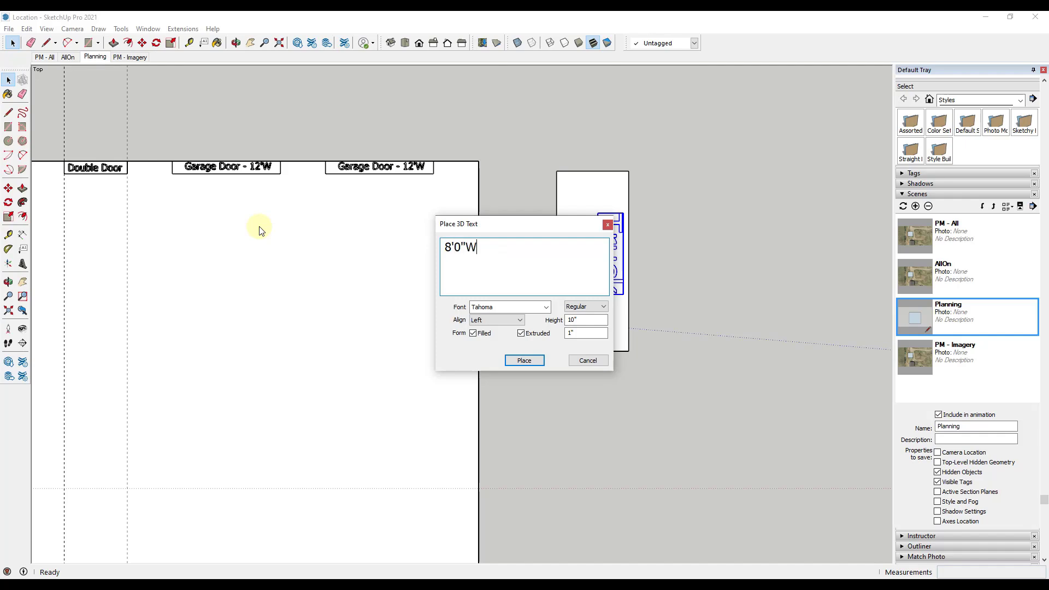
text(20'0"L x)
click(525, 360)
click(568, 257)
- Rotate the truck's dimension text to run along the rectangle's length and scale it to fit beside the Truck label
key(m)
key(q)
click(598, 257)
click(626, 257)
click(601, 302)
key(s)
drag(583, 292, 566, 327)
drag(580, 227, 566, 188)
- Select the truck rectangle with both of its text labels and group them
key(space)
drag(508, 136, 702, 408)
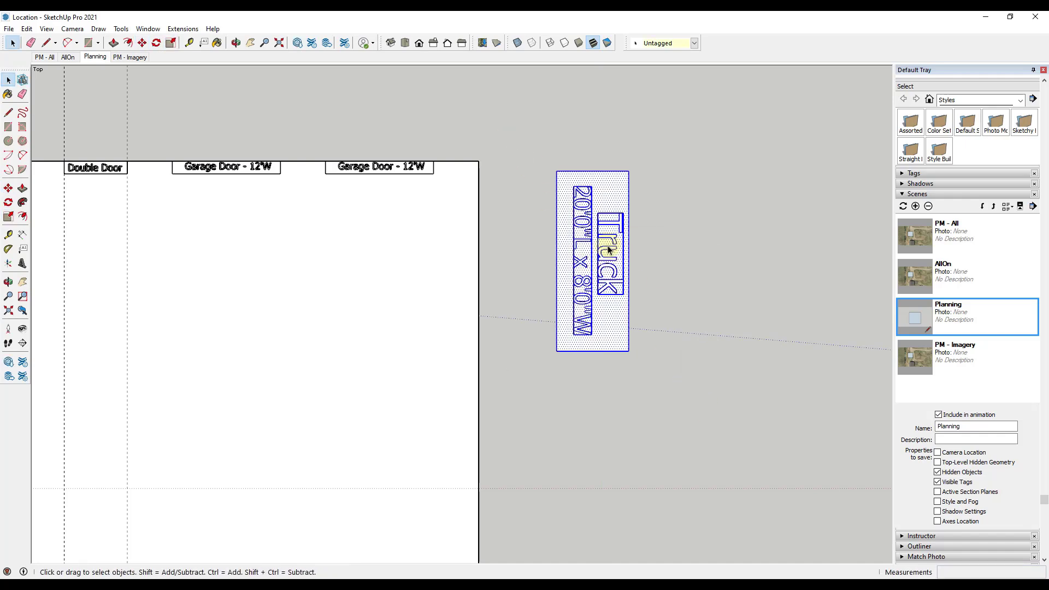
right_click(608, 246)
click(648, 353)
- Move the Truck group into the square, centred just inside the garage door farthest from the double door
scroll(612, 225, down, 3)
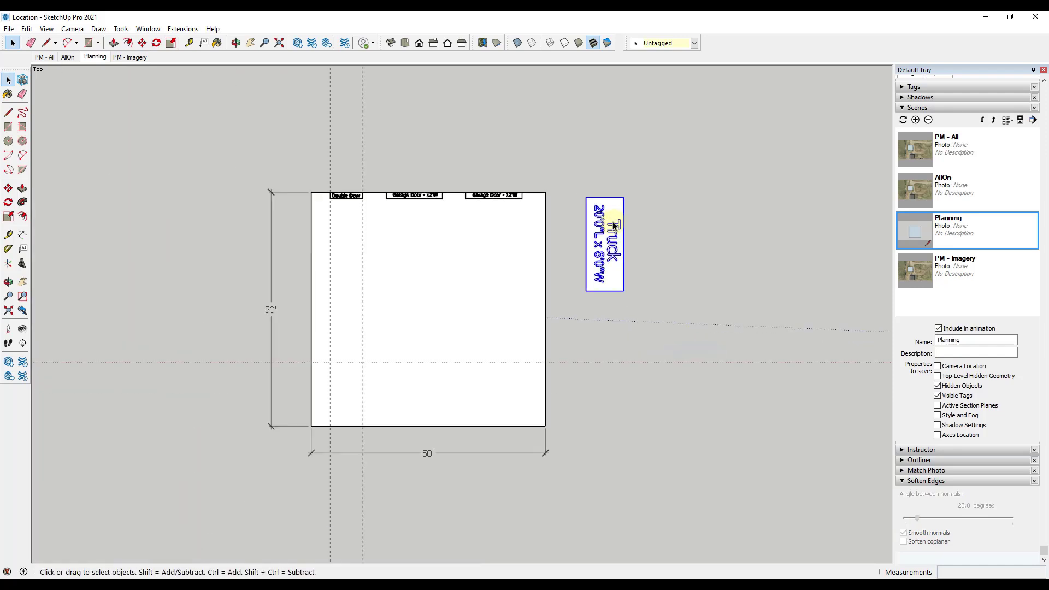
key(m)
click(623, 198)
click(511, 198)
click(511, 197)
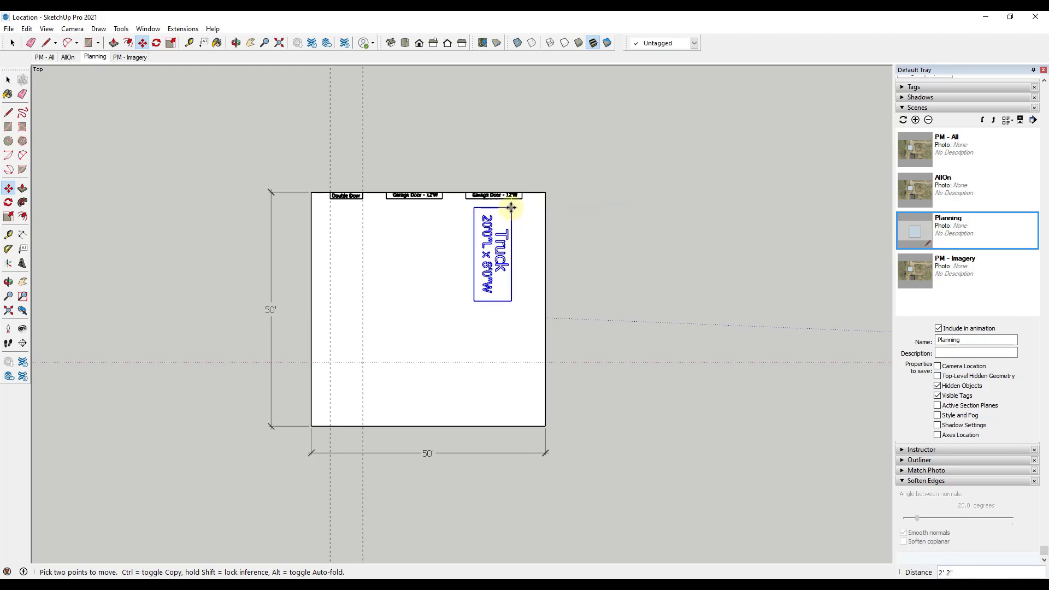
click(495, 206)
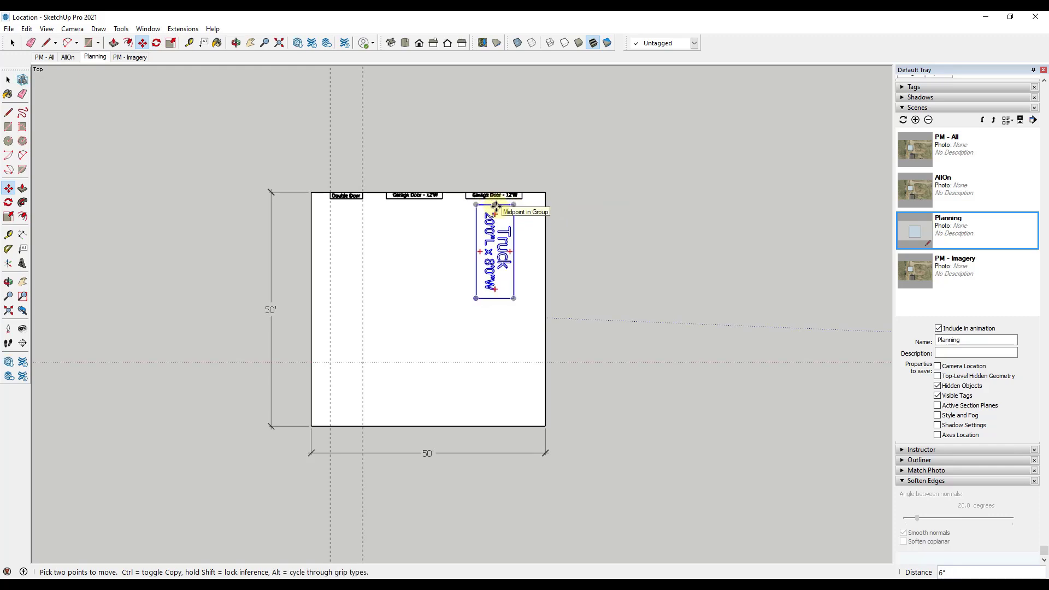
- Copy the Truck group sideways to the matching position inside the middle garage door
click(495, 206)
key(ctrl)
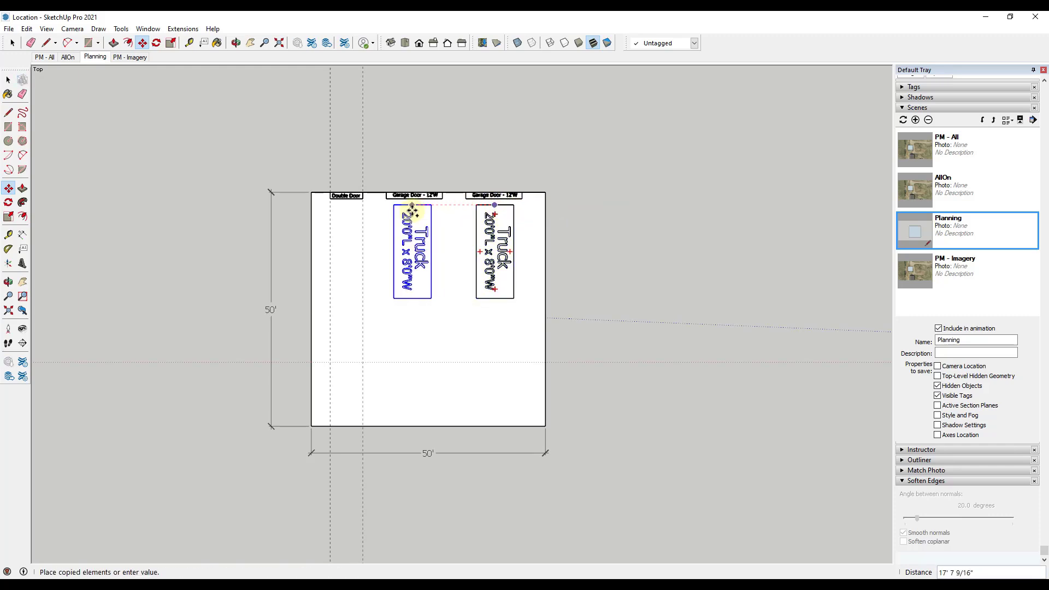
click(415, 206)
key(space)
scroll(420, 250, up, 1)
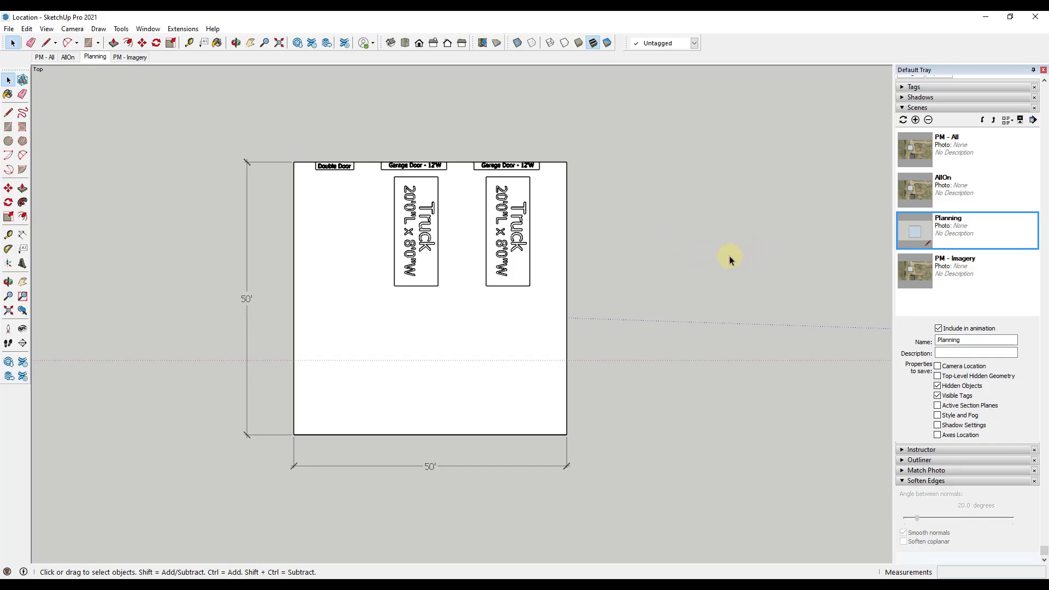
- Draw a 15' by 5' rectangle outside the 50' square and reverse its face
key(l)
click(624, 192)
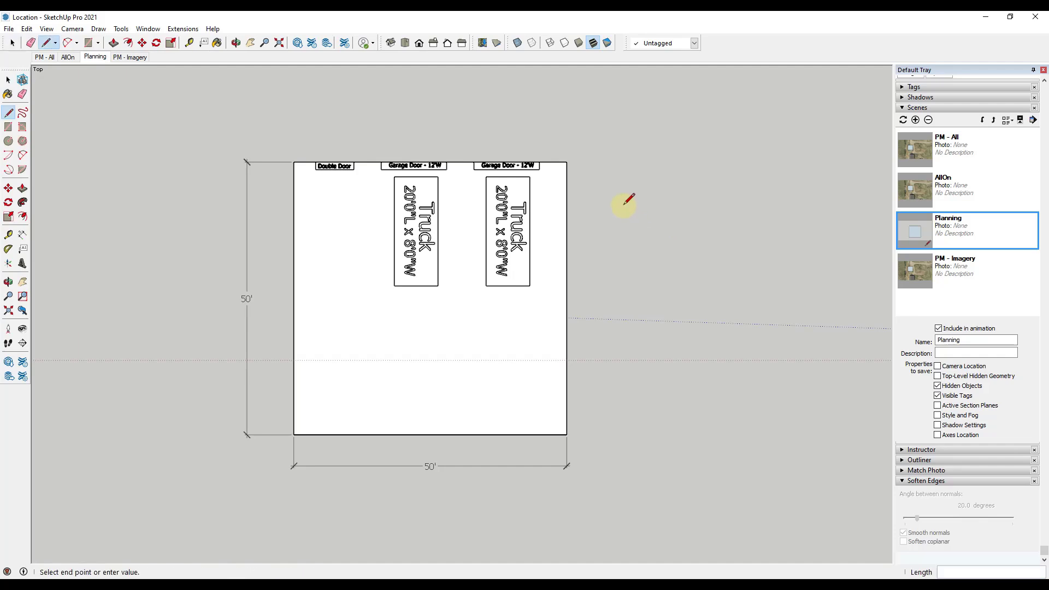
click(622, 273)
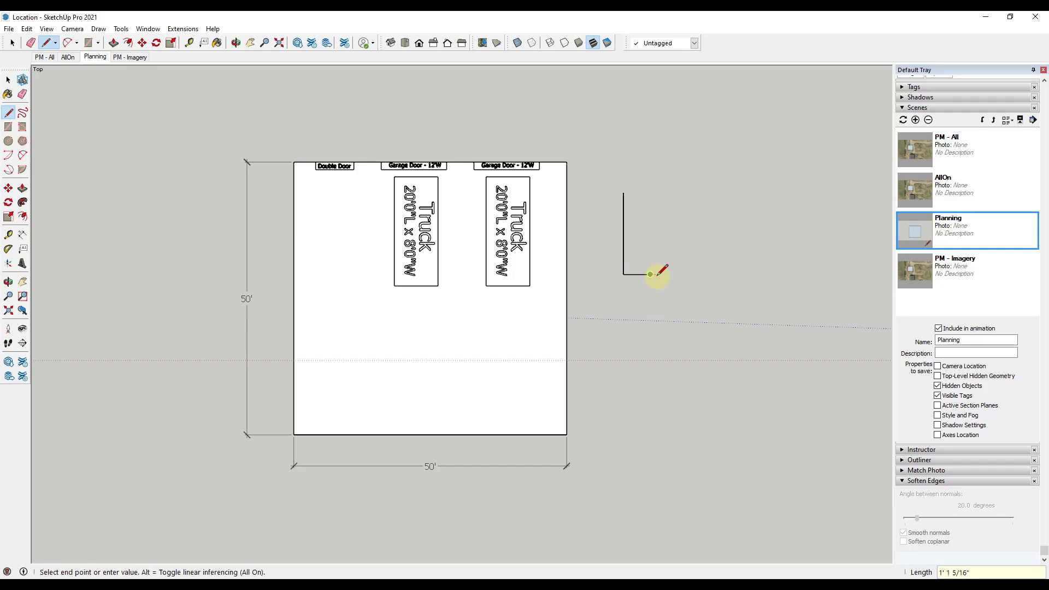
key(Return)
key(r)
click(650, 273)
click(623, 193)
key(space)
scroll(649, 227, up, 1)
right_click(636, 228)
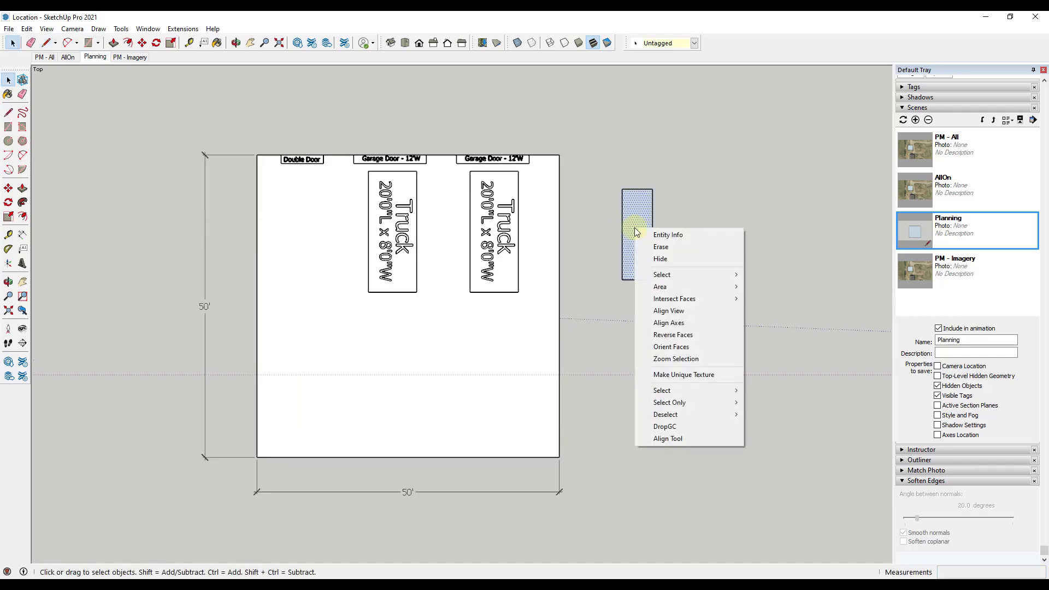
click(685, 335)
- Label the new rectangle with 3D text reading "Tractor" and "15'L x 5'0"W", and group it with its labels
scroll(651, 215, up, 4)
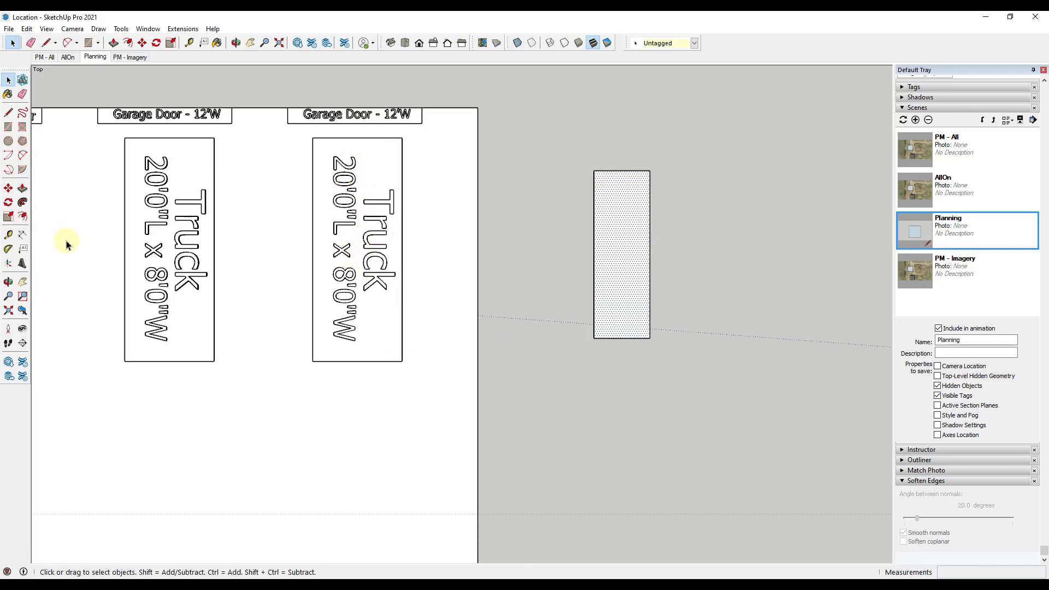
click(23, 264)
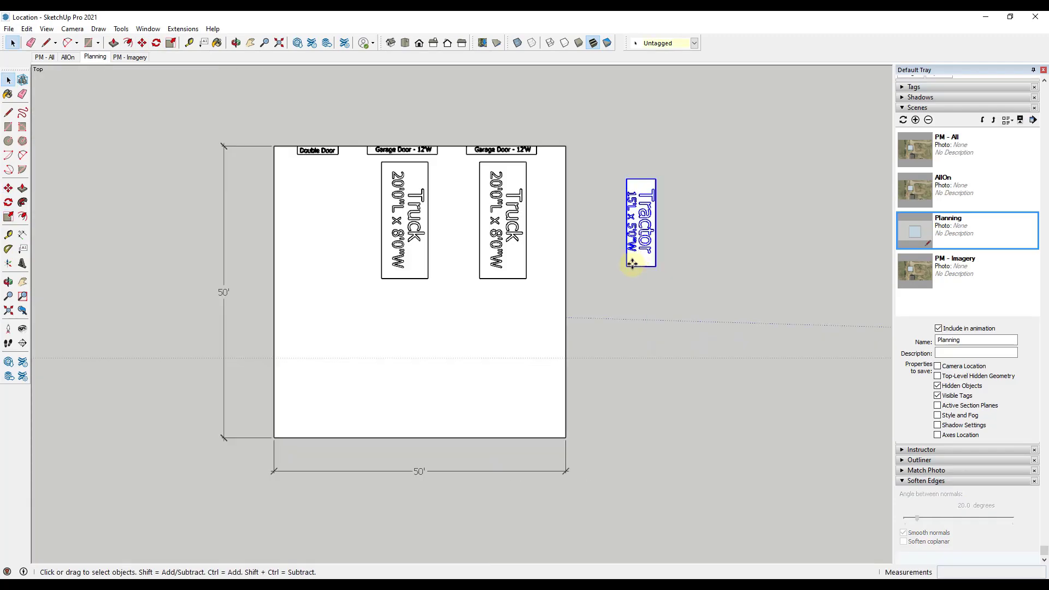
- Move the Tractor group into the square, just inside the double door
key(m)
click(627, 266)
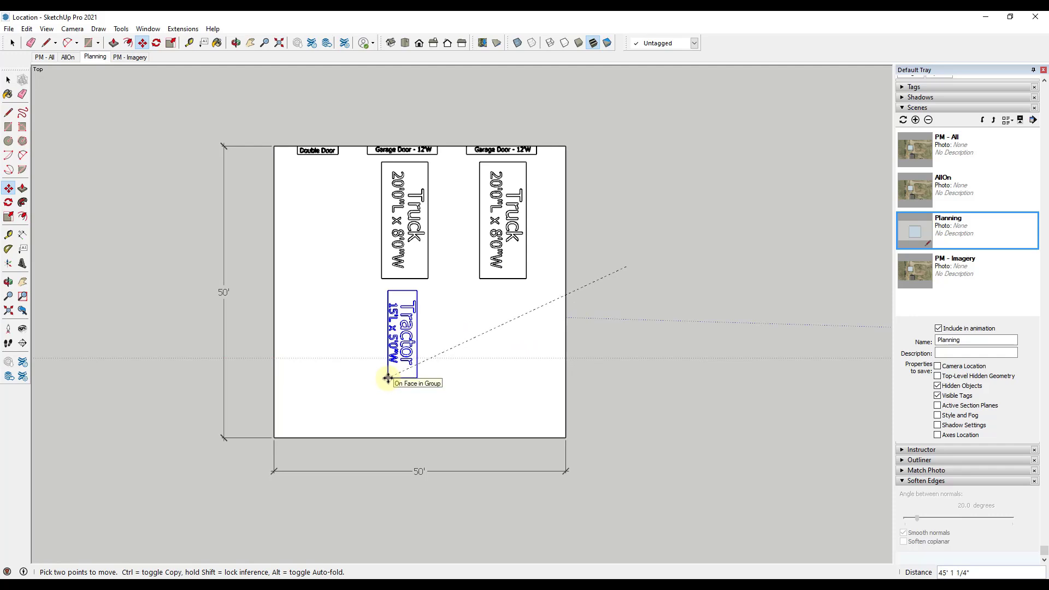
click(313, 267)
key(space)
- Move the Truck group at the middle garage door straight back toward the square's lower edge
key(m)
click(416, 224)
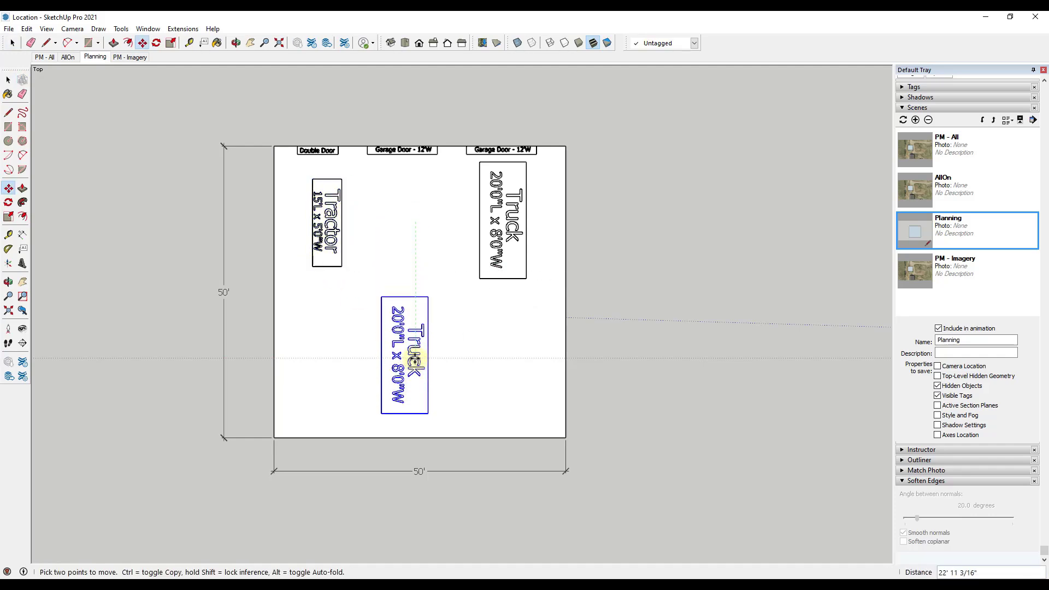
click(416, 364)
key(space)
- Move the Tractor group into the space just inside the middle garage door
click(330, 227)
key(m)
click(330, 222)
click(406, 218)
click(405, 224)
click(405, 209)
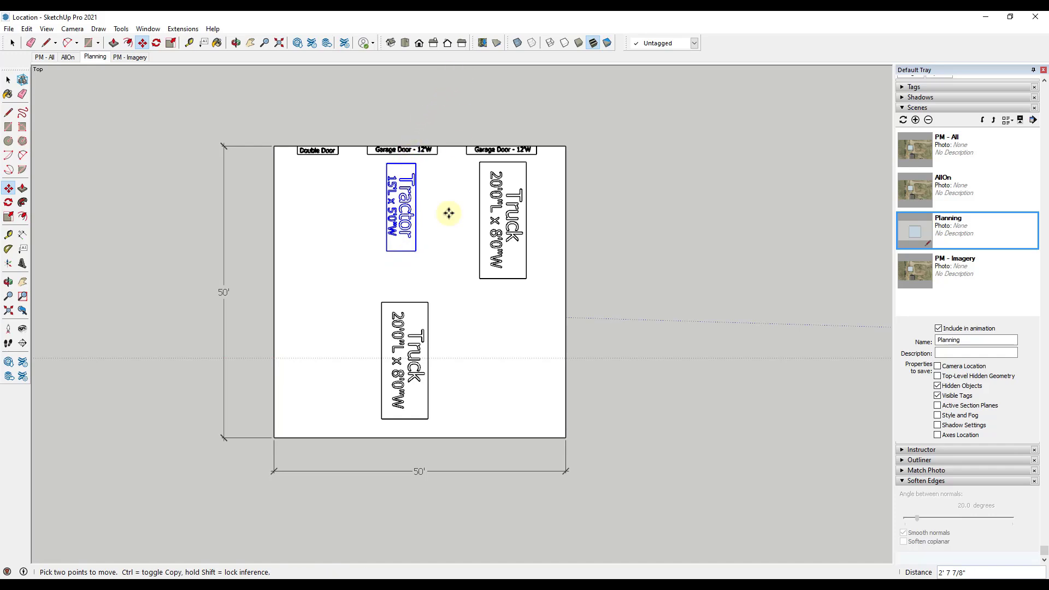
- Move the rear Truck group up close behind the Tractor and shift it sideways in line with the double door
click(418, 350)
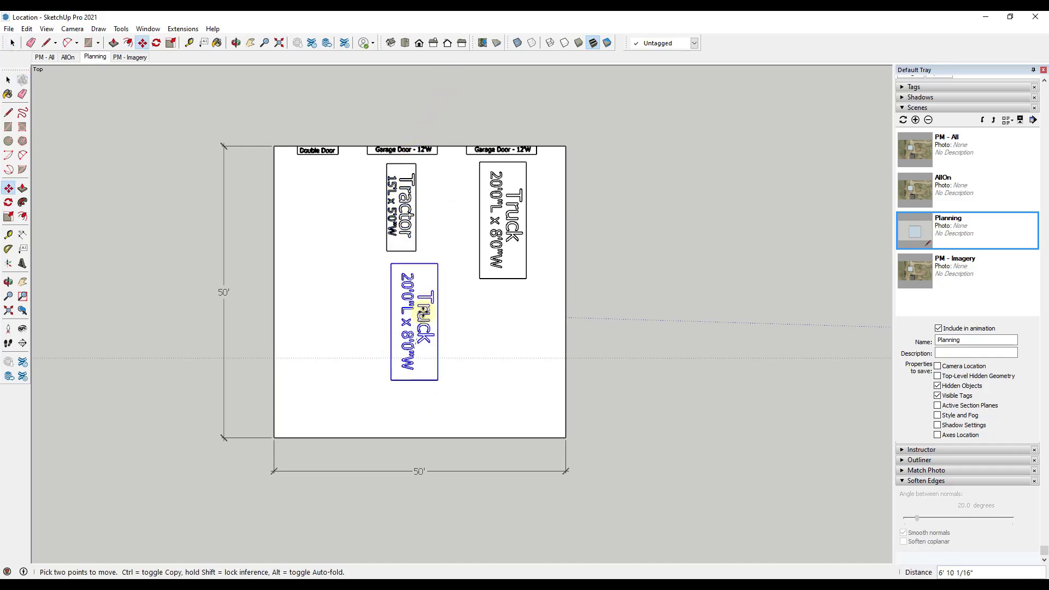
click(414, 306)
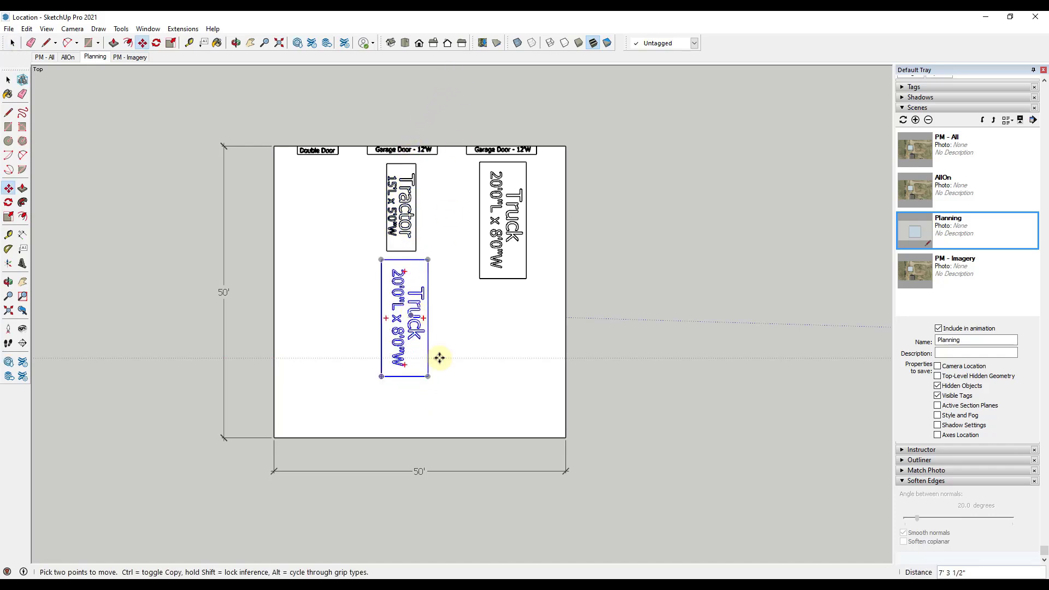
key(space)
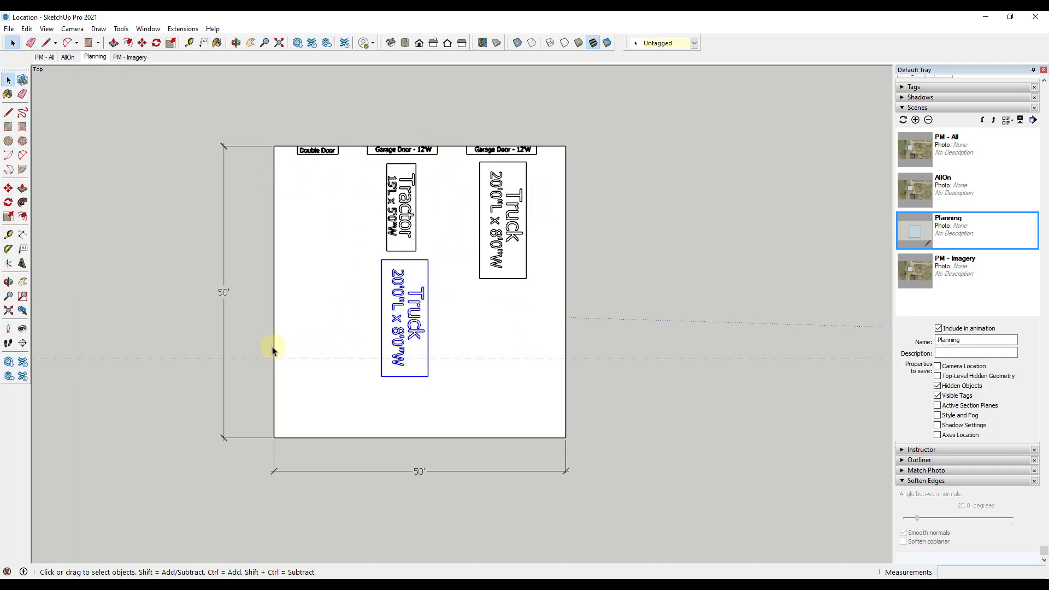
key(m)
click(403, 317)
click(325, 317)
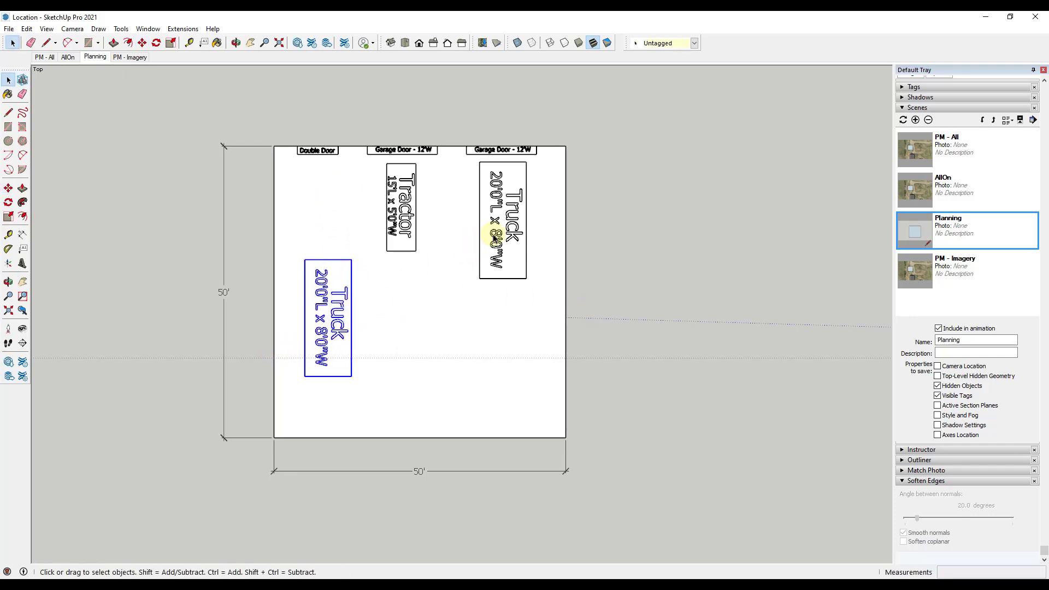
- Move the other Truck group straight back from its garage door toward the square's lower edge
click(505, 224)
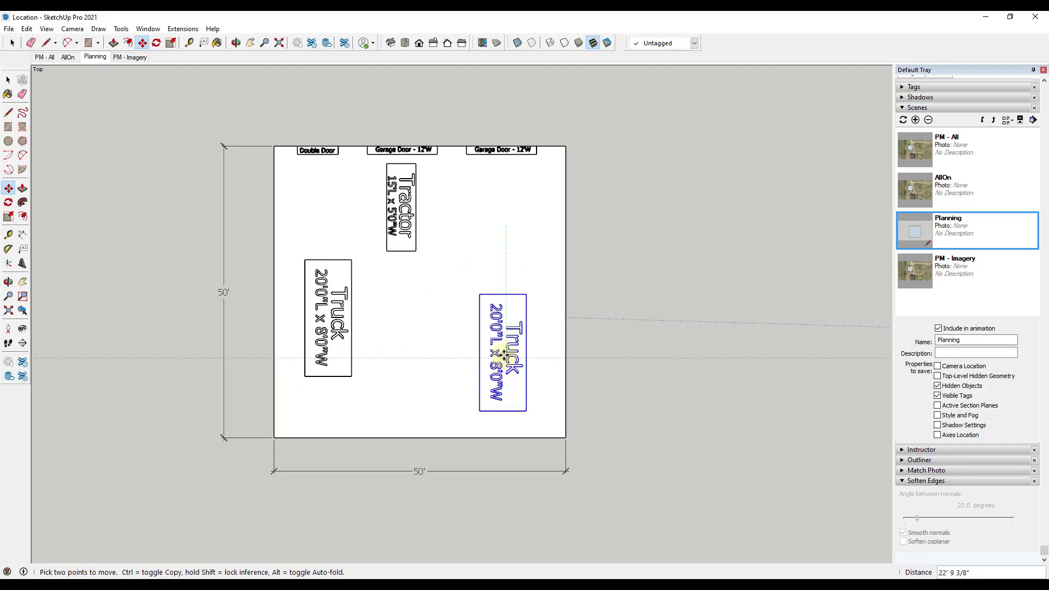
click(472, 308)
key(space)
- Move the Tractor group sideways into the space just inside the garage door farthest from the double door
click(402, 213)
key(m)
click(402, 213)
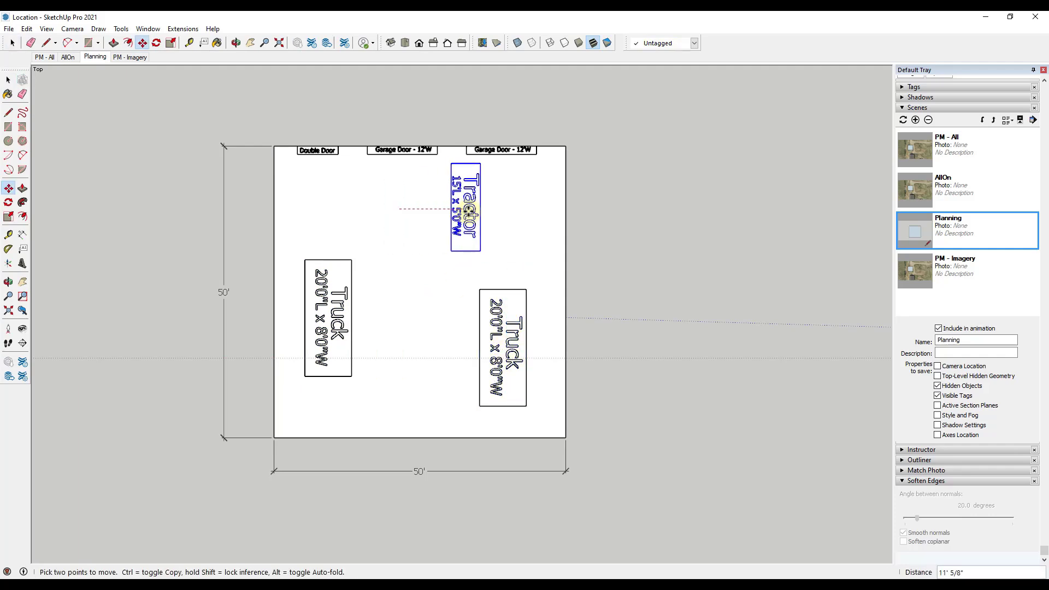
click(502, 213)
- Move the Truck group behind the Tractor forward to close up the gap between them
key(space)
click(519, 352)
key(m)
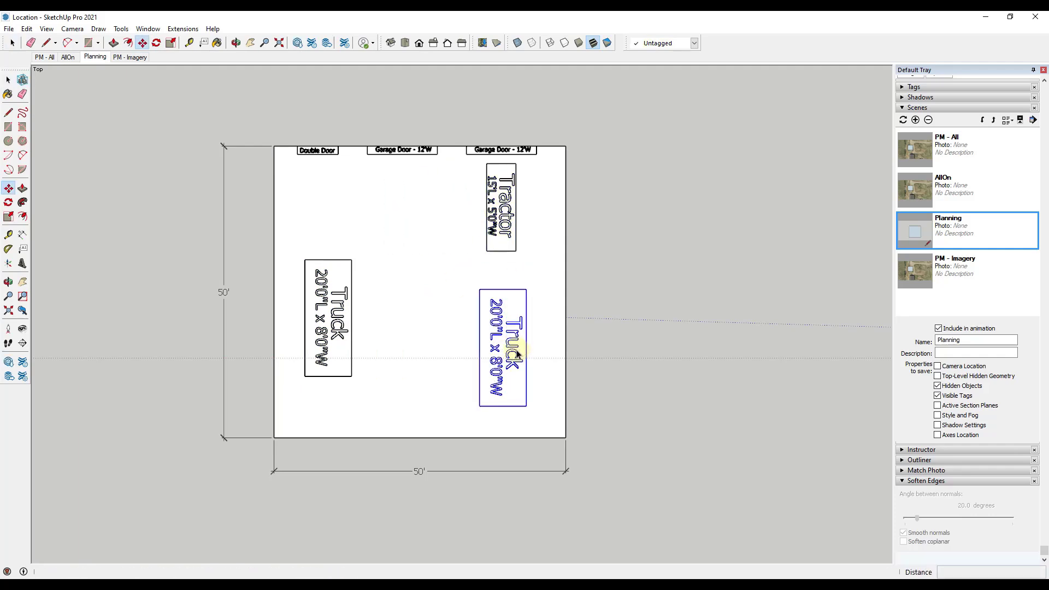
click(519, 352)
click(523, 297)
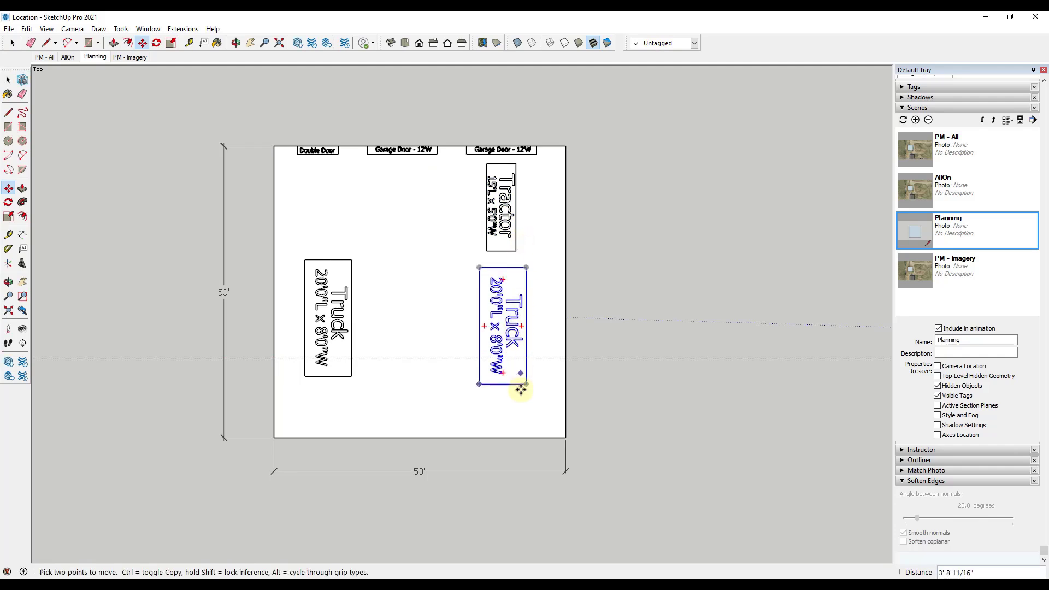
- Move the remaining Truck group from behind the double door to just inside the middle garage door
key(space)
click(335, 311)
key(m)
click(336, 313)
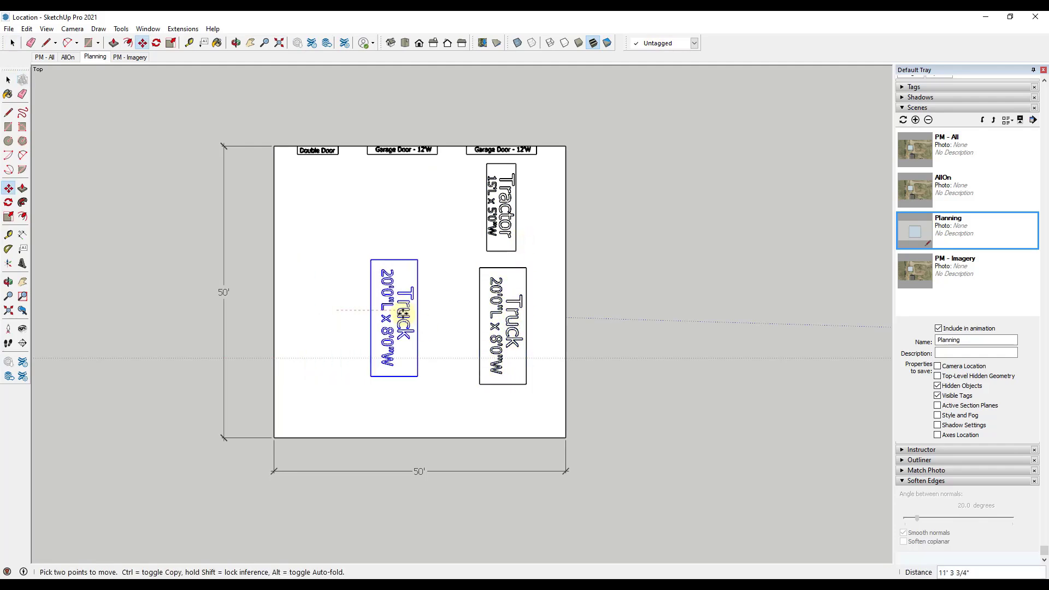
click(413, 231)
key(space)
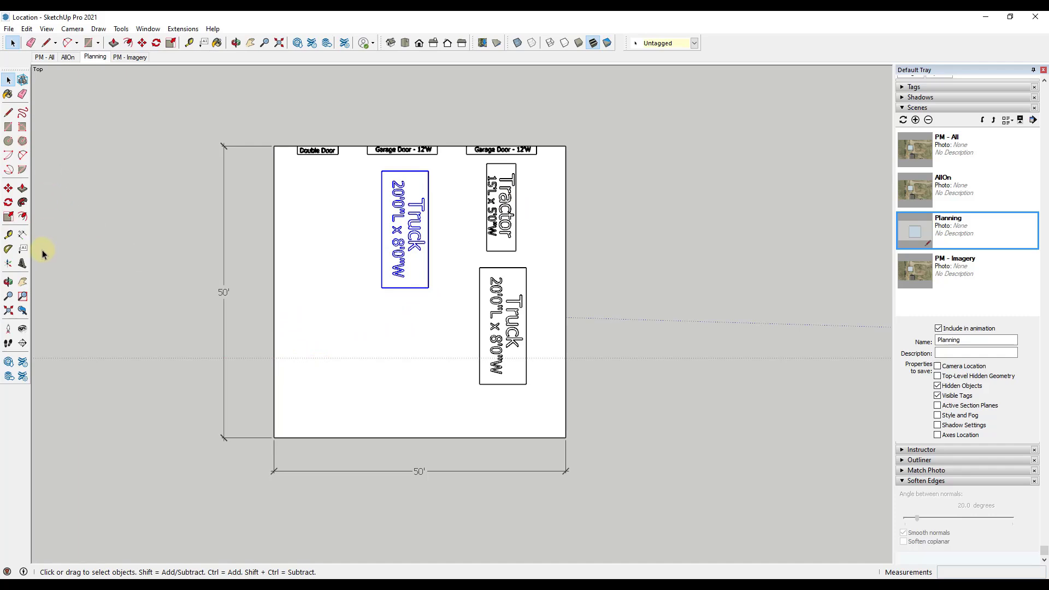
- Place construction guides 25' in from the square's left edge and 20' up from its lower edge
click(8, 234)
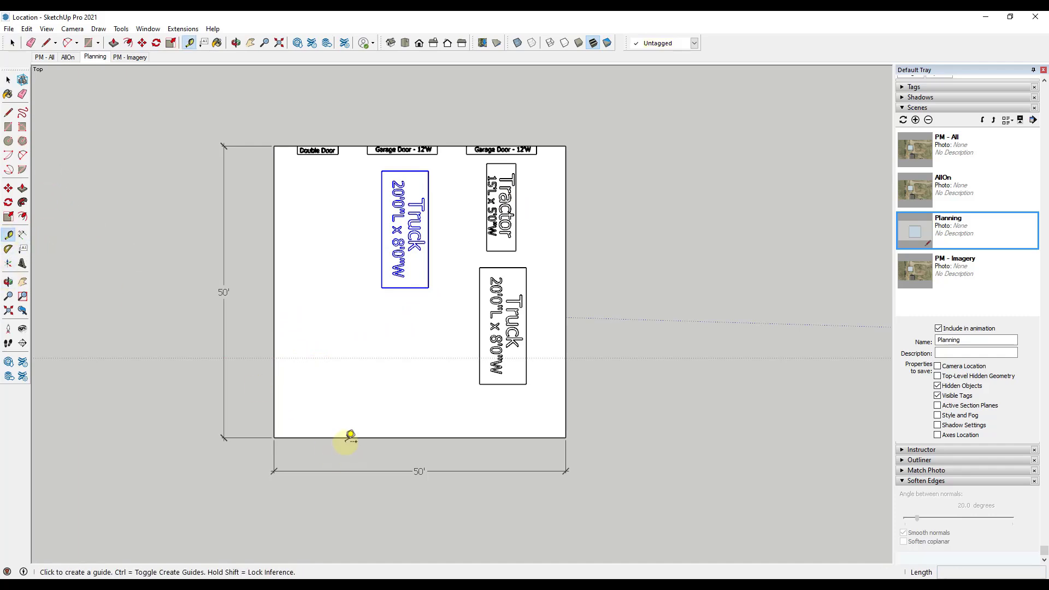
click(273, 386)
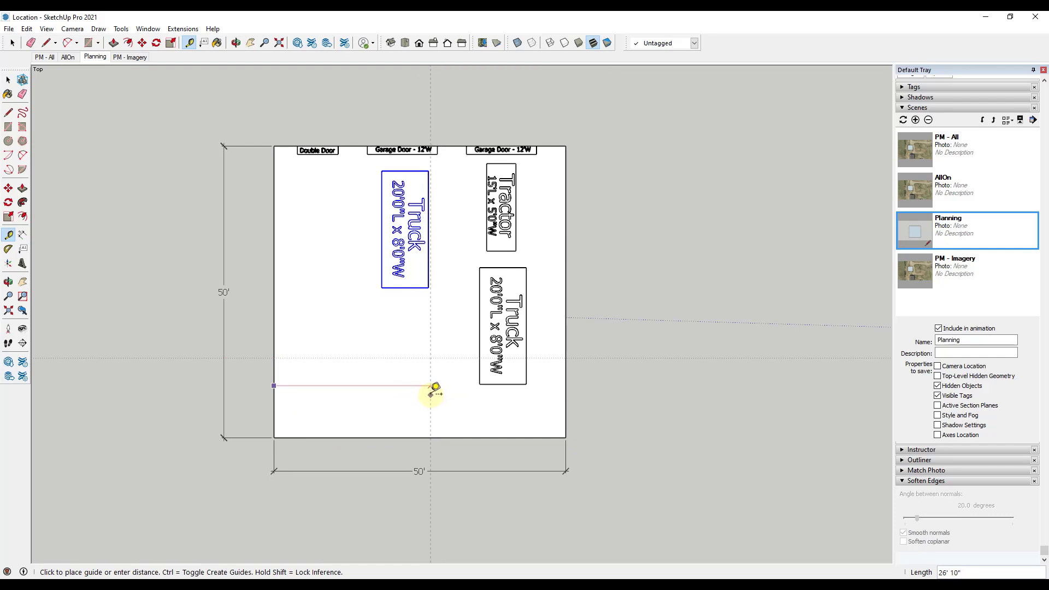
key(Return)
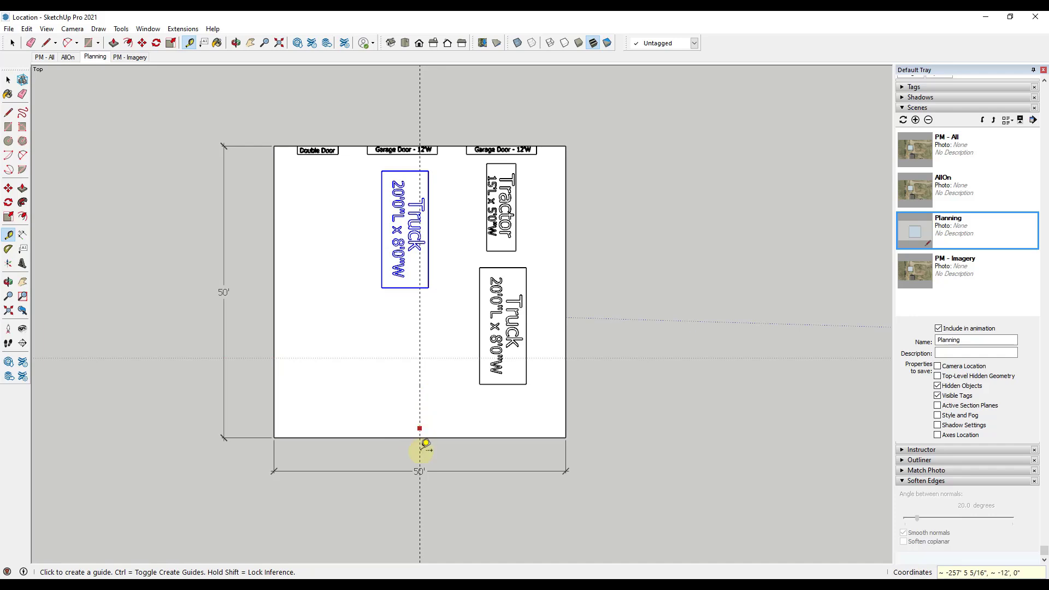
click(398, 436)
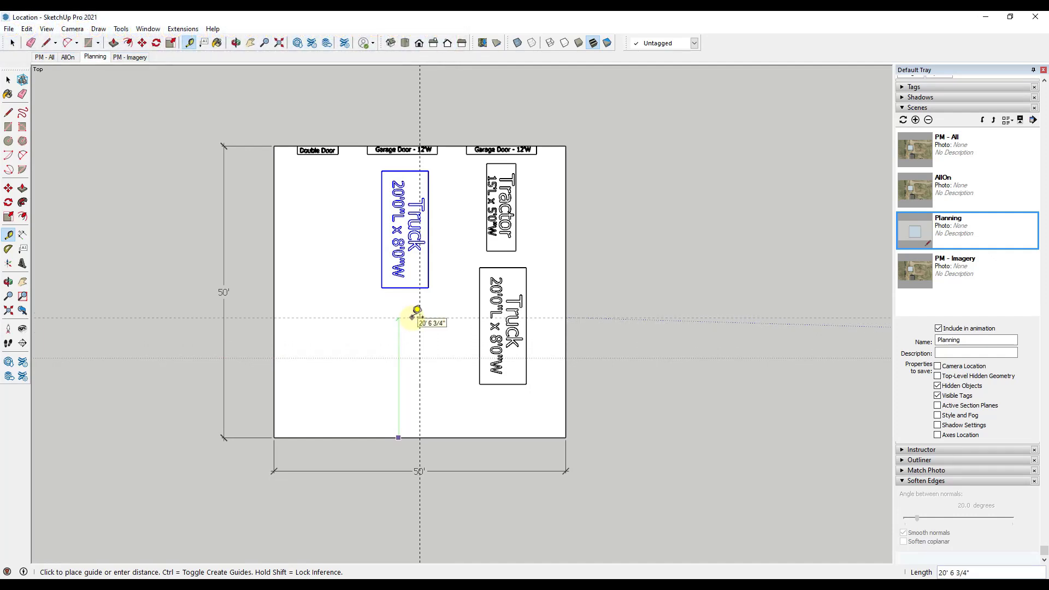
key(Return)
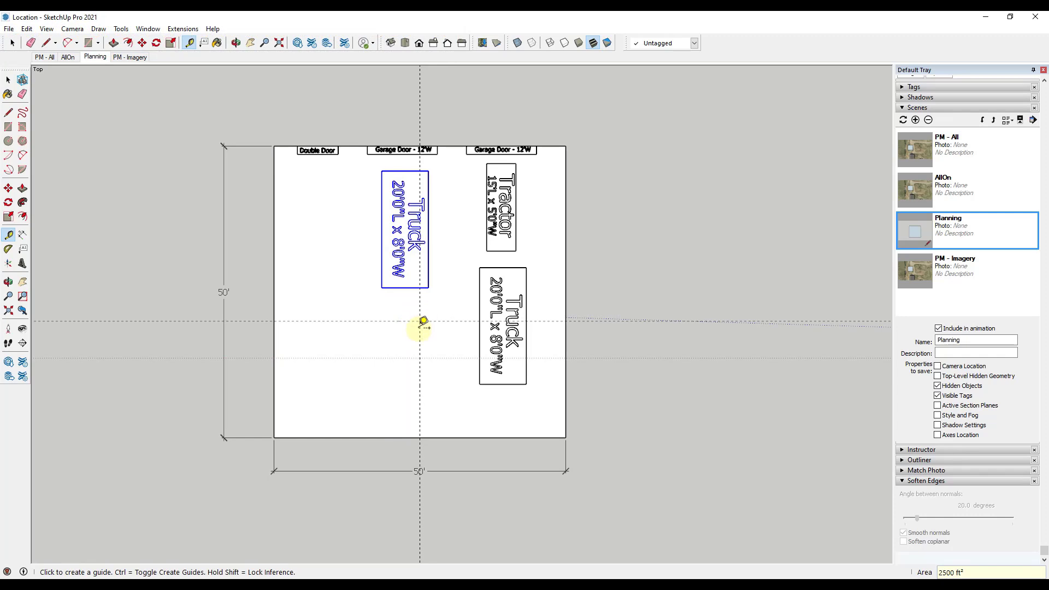
key(space)
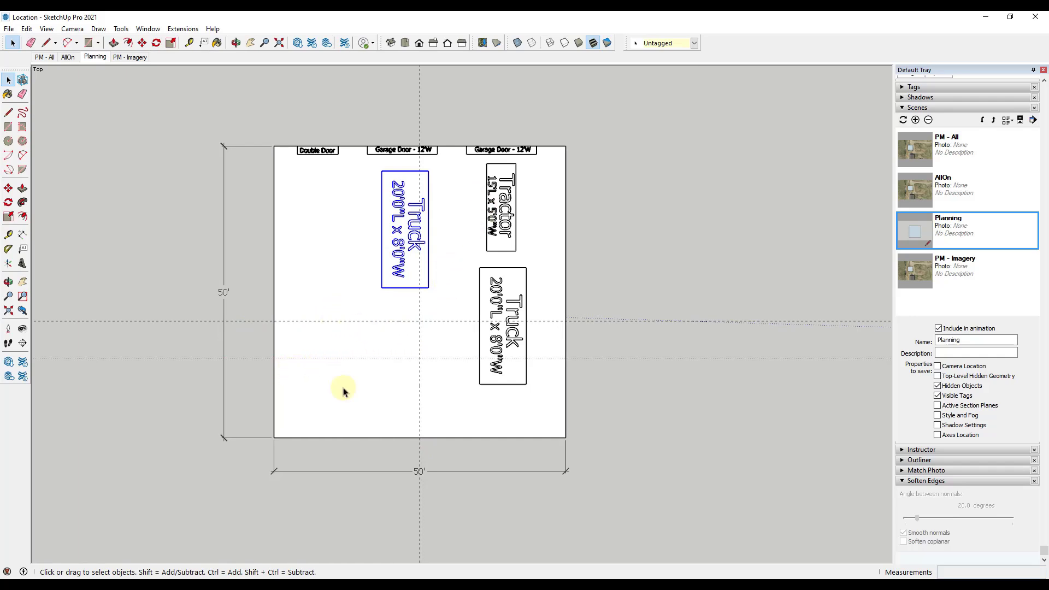
- Draw a rectangle from the square's lower-left corner to the guides' intersection and make its face and edges a group
key(r)
click(273, 438)
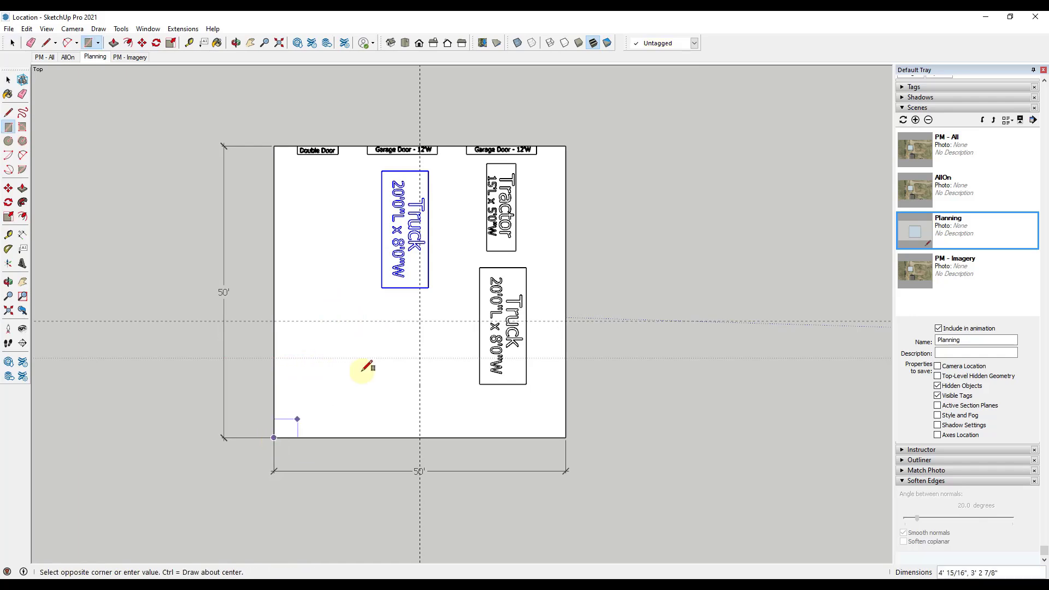
click(420, 321)
key(space)
right_click(351, 367)
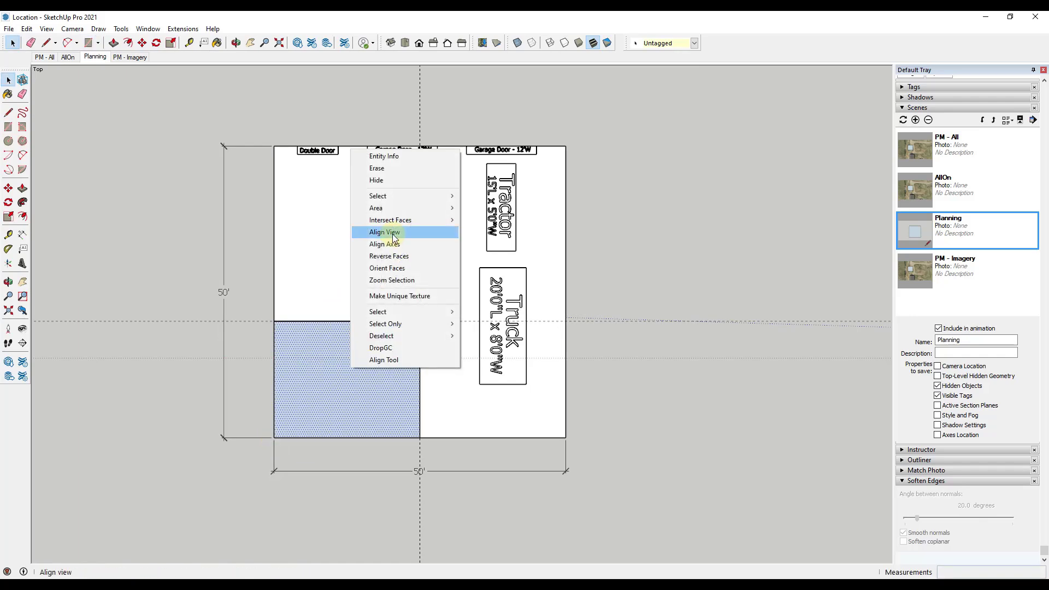
click(335, 381)
double_click(335, 381)
right_click(336, 377)
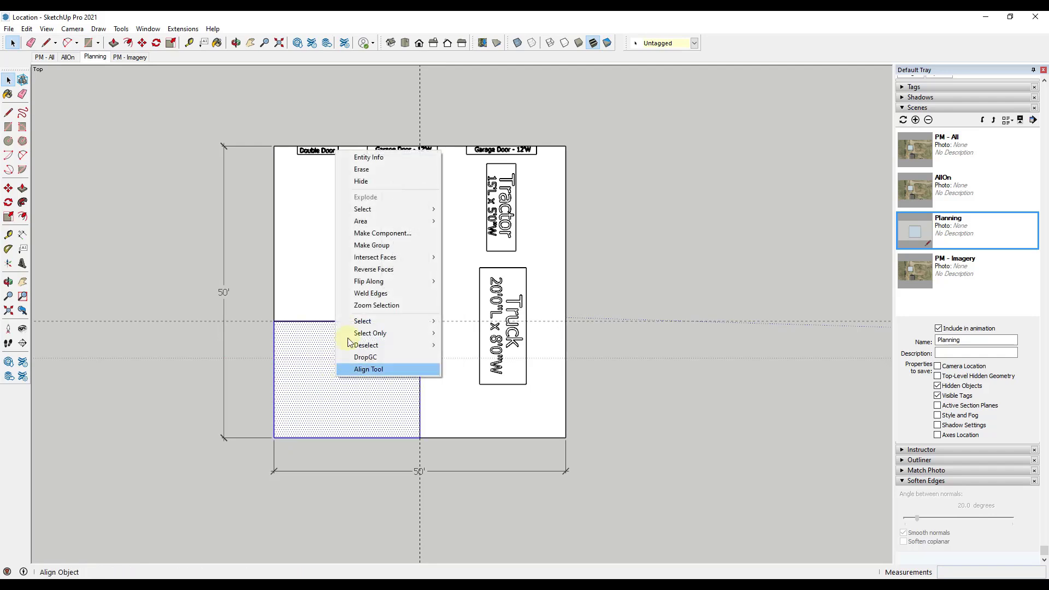
click(384, 246)
click(252, 263)
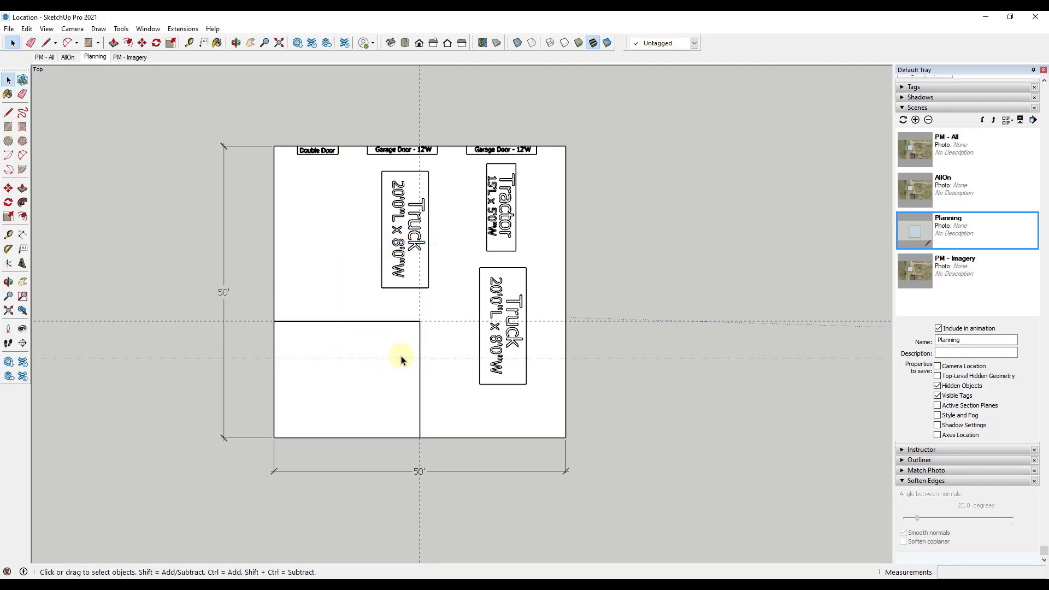
- Add the 3D text "Workshop" inside the new rectangle and scale it up to nearly the rectangle's width
click(22, 263)
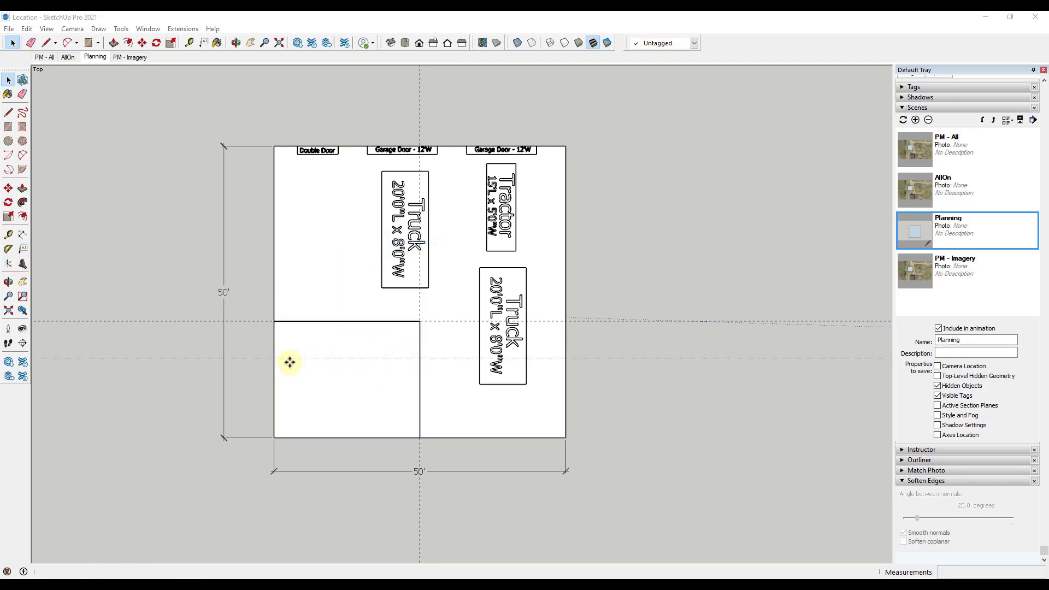
text(Workshop)
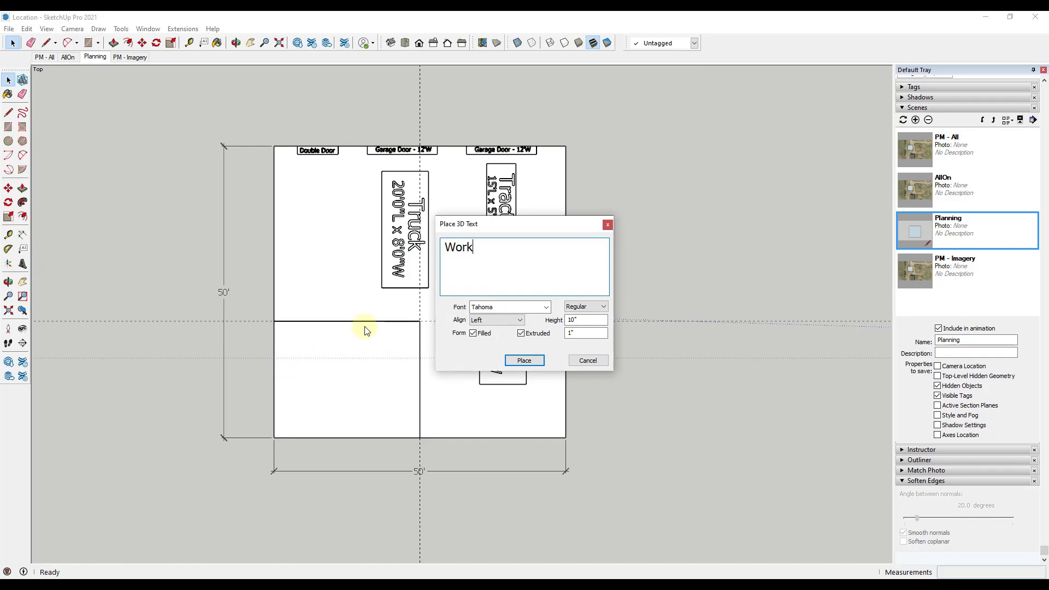
click(538, 359)
click(315, 340)
key(s)
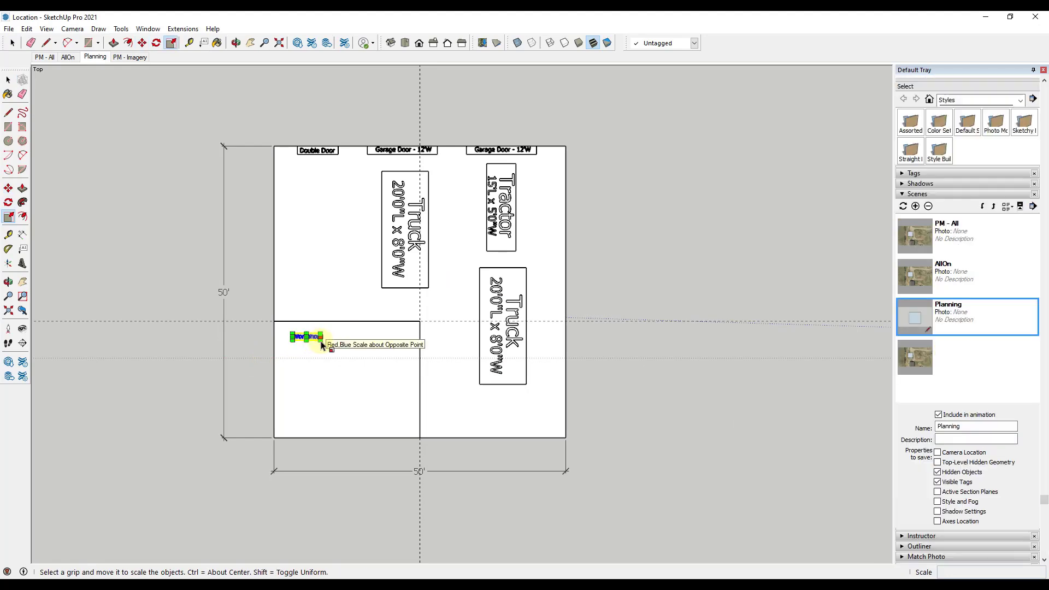
drag(320, 342, 398, 358)
key(space)
- Measure the workshop rectangle's side along the square's left edge
click(8, 235)
click(273, 320)
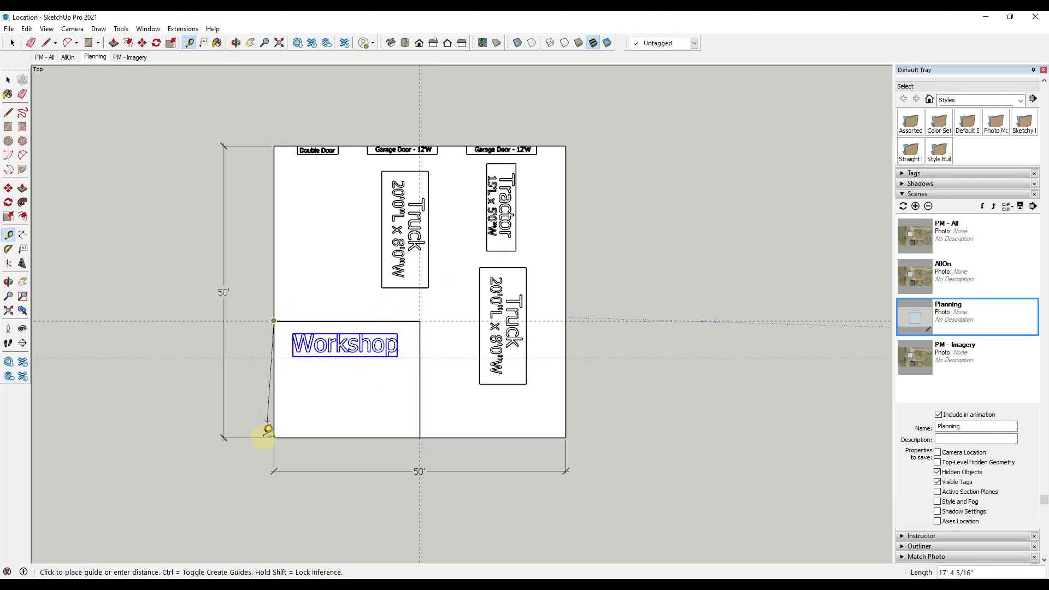
key(space)
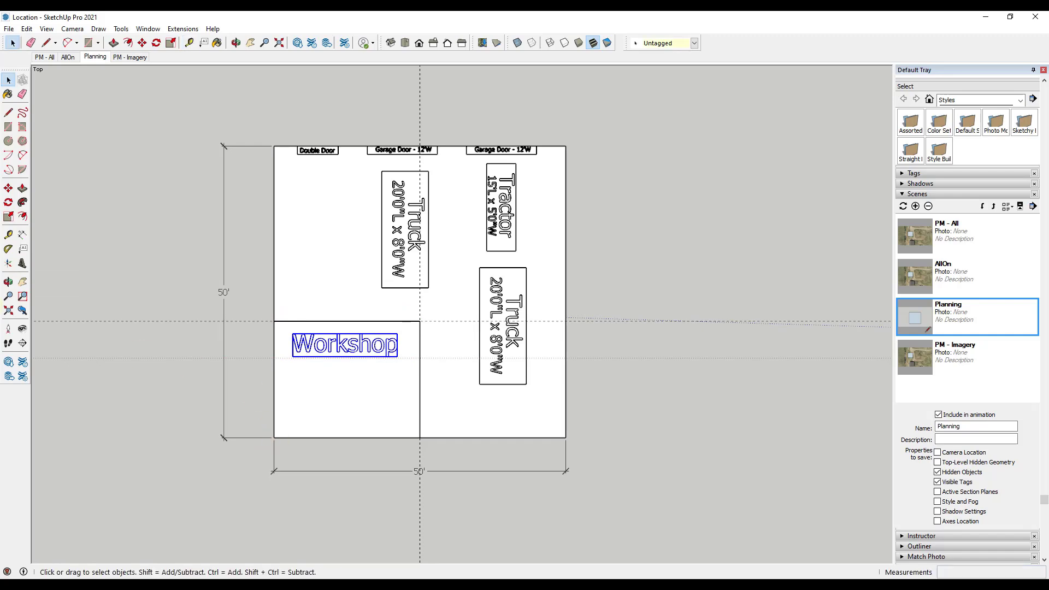
- Add the 3D text "25'W x 20'L" below the Workshop label inside the rectangle
click(23, 263)
text(25'W x 20'L)
click(524, 360)
scroll(300, 375, up, 3)
click(408, 410)
- Group the workshop rectangle together with its name and size labels
scroll(408, 410, down, 3)
drag(470, 439, 284, 295)
click(459, 193)
scroll(426, 350, down, 4)
scroll(422, 370, up, 3)
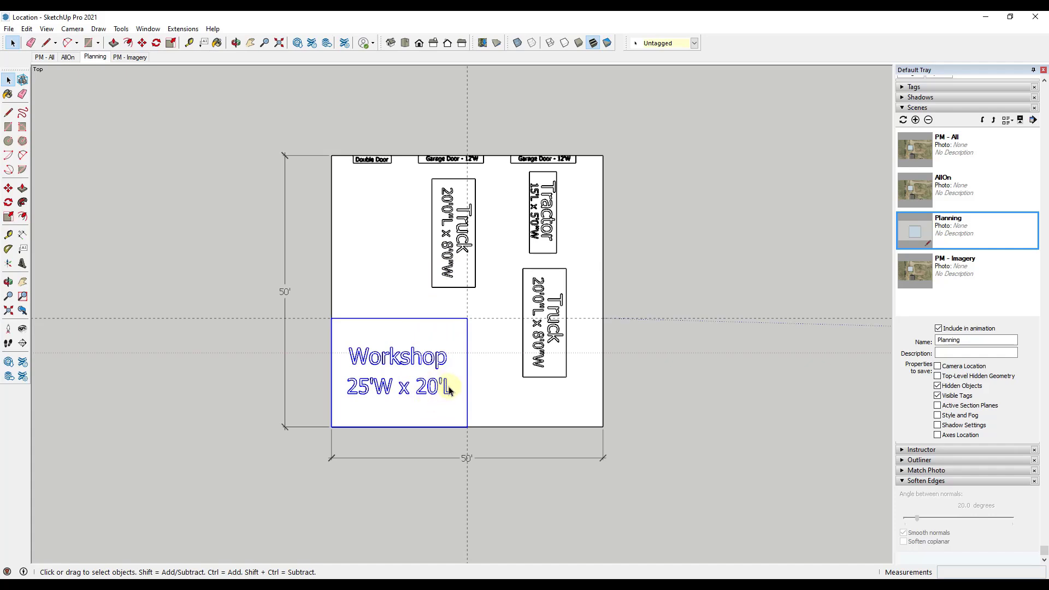
- Move the 25'W x 20'L Workshop group sideways out of the square, beyond the vertical 50' dimension
scroll(440, 375, down, 1)
scroll(433, 362, down, 2)
key(m)
click(411, 361)
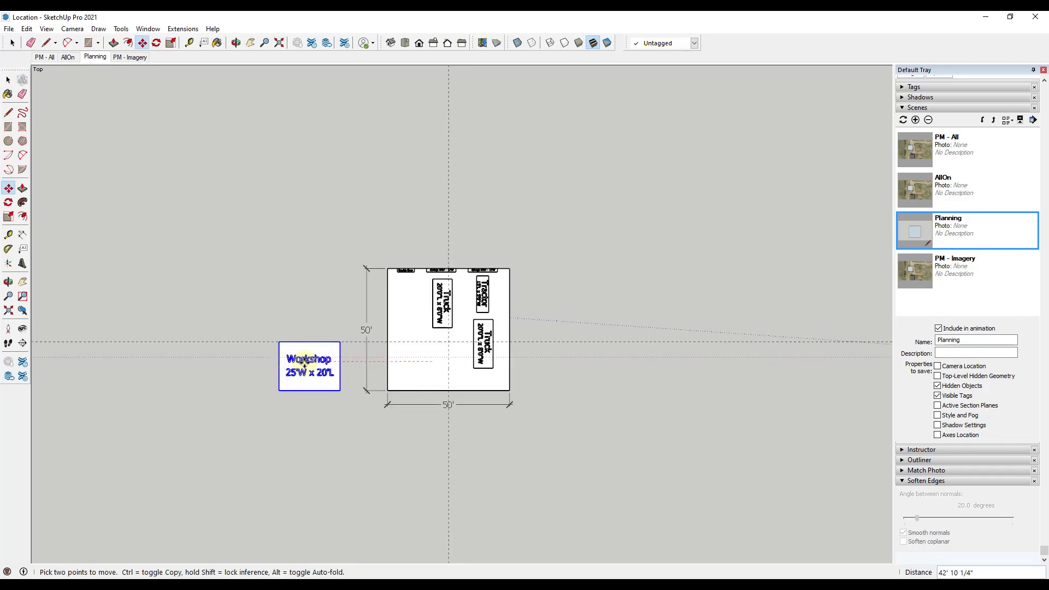
click(246, 357)
scroll(387, 393, up, 3)
key(space)
- Erase the vertical and horizontal construction guides crossing the square
key(e)
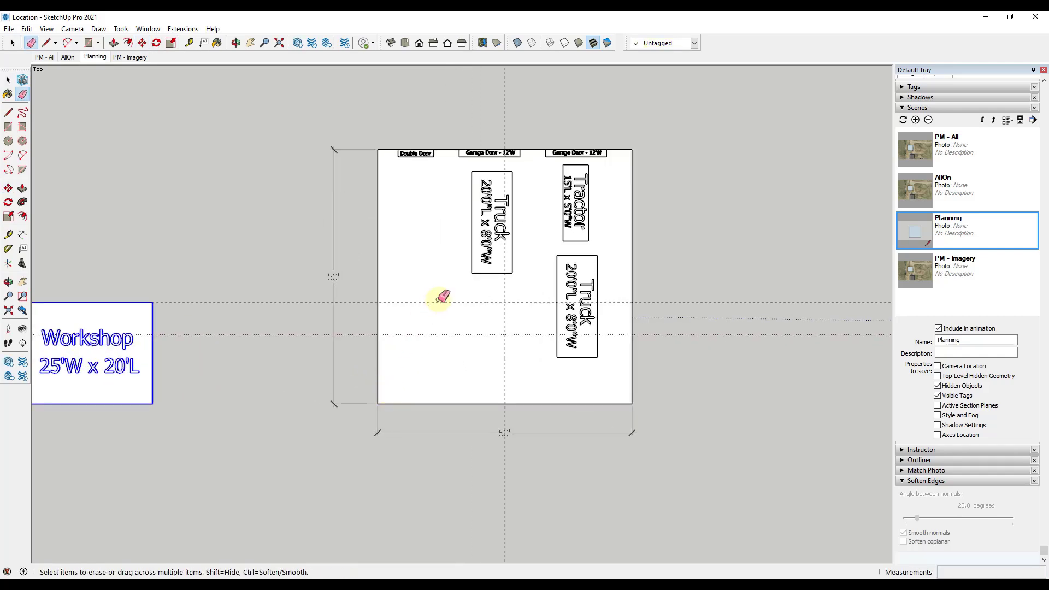
scroll(484, 320, down, 2)
scroll(441, 370, up, 1)
key(space)
- Draw a 20' wide by 15' long workshop outline in the square's lower-left corner
key(l)
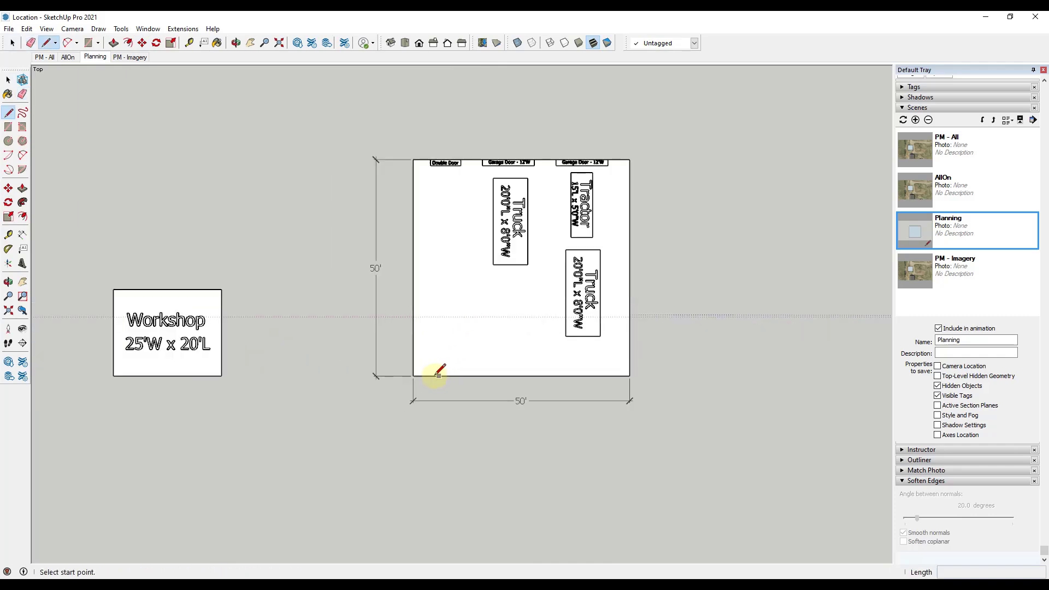
click(414, 375)
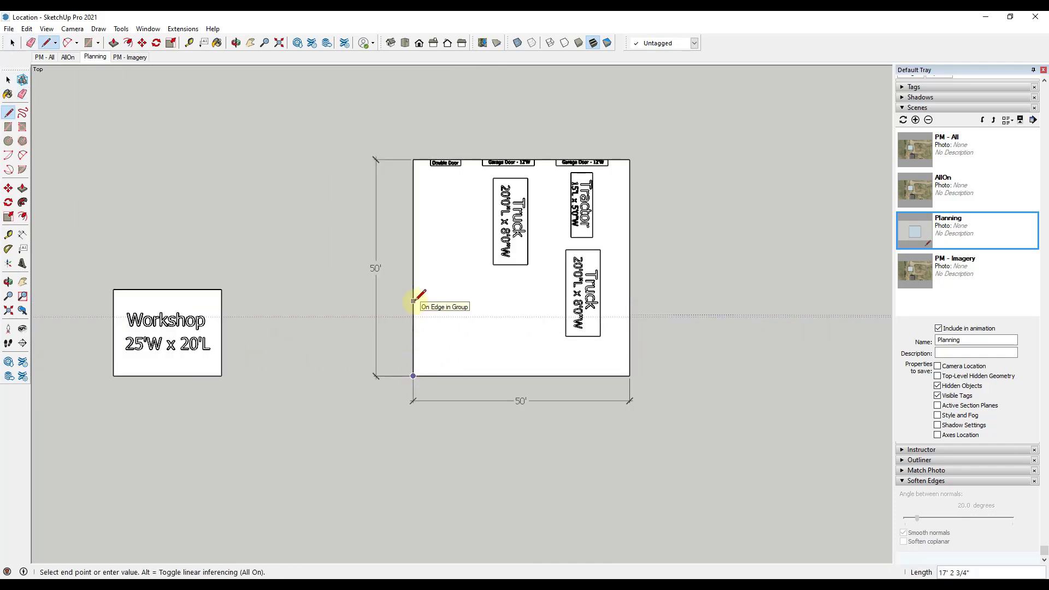
click(413, 311)
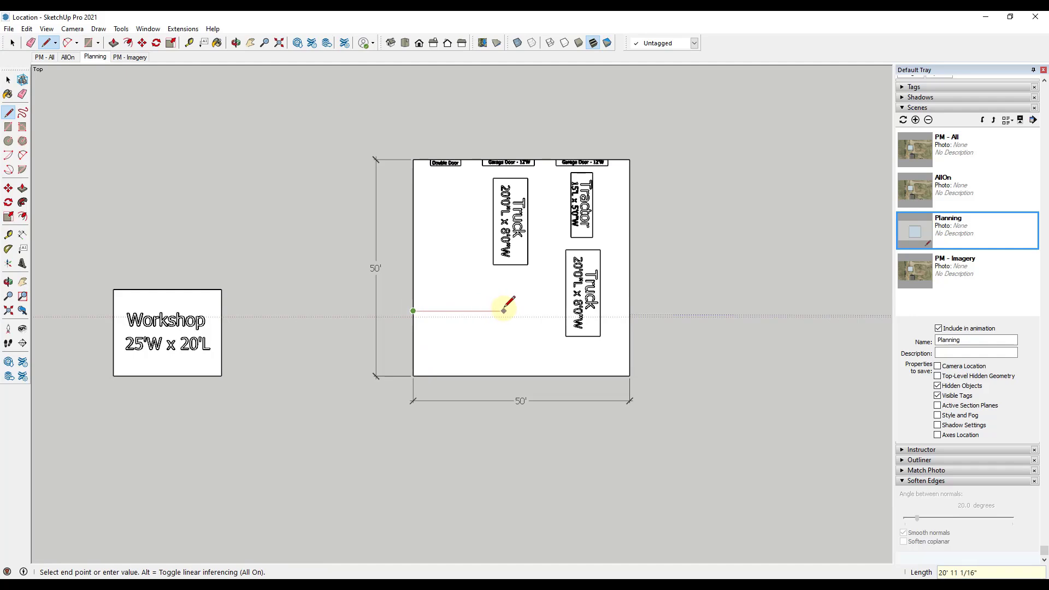
key(Return)
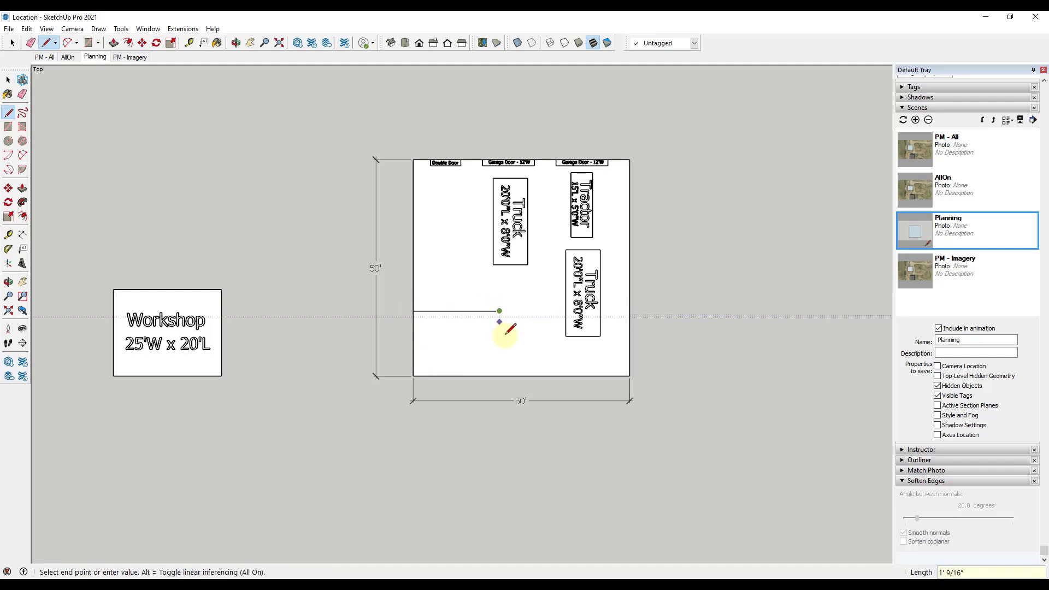
click(499, 375)
key(space)
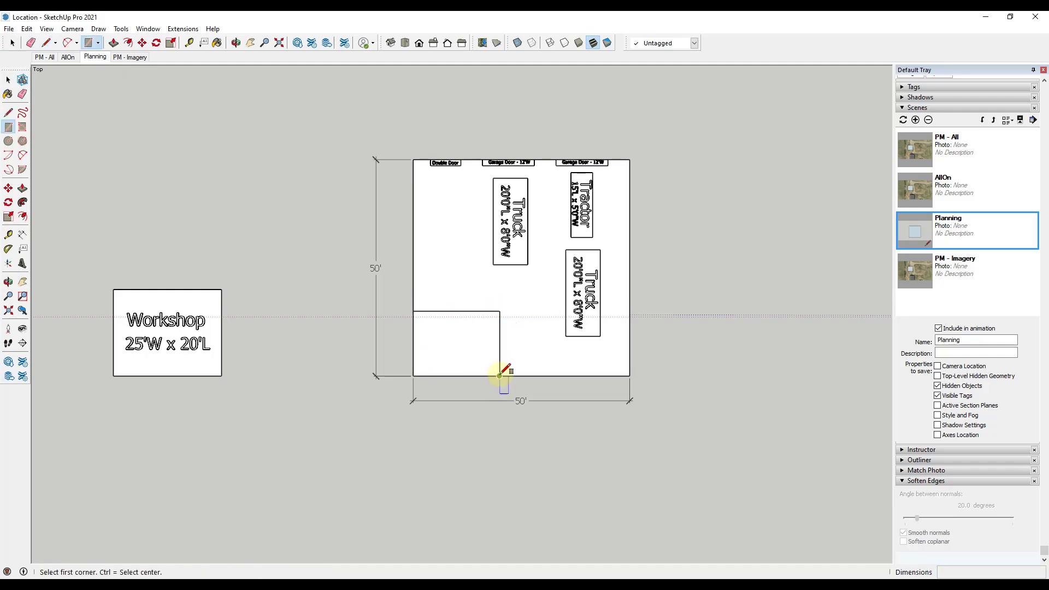
click(417, 313)
- Copy the Workshop text from the larger workshop group and paste it inside the new smaller outline
click(167, 320)
click(339, 329)
click(464, 349)
key(ctrl+v)
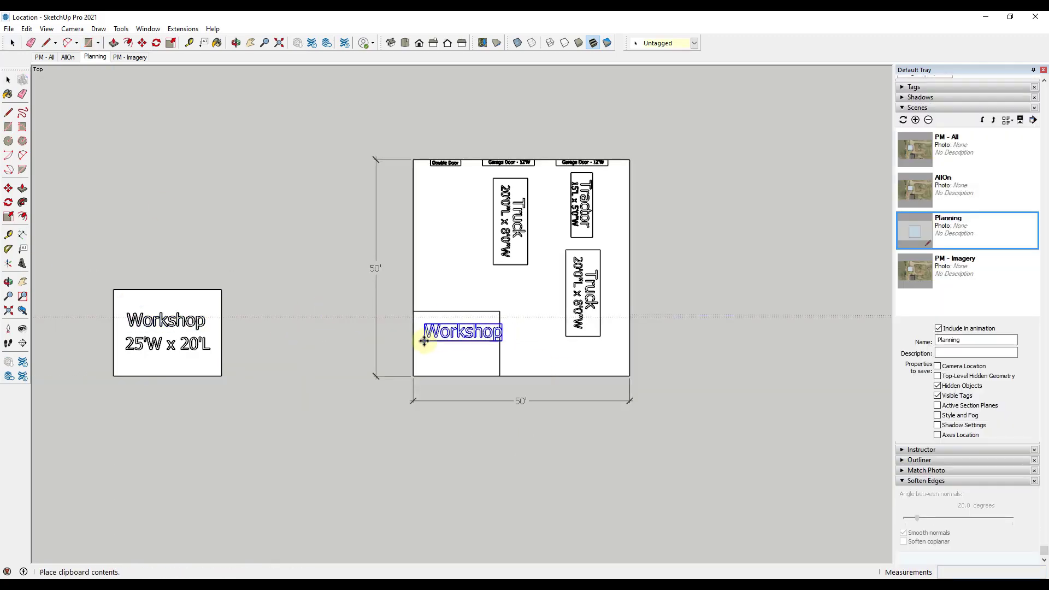
click(415, 343)
- Add the 3D text "20'W x 15'L" beneath the copied Workshop label and scale it up to fit the outline
click(546, 373)
click(435, 350)
key(s)
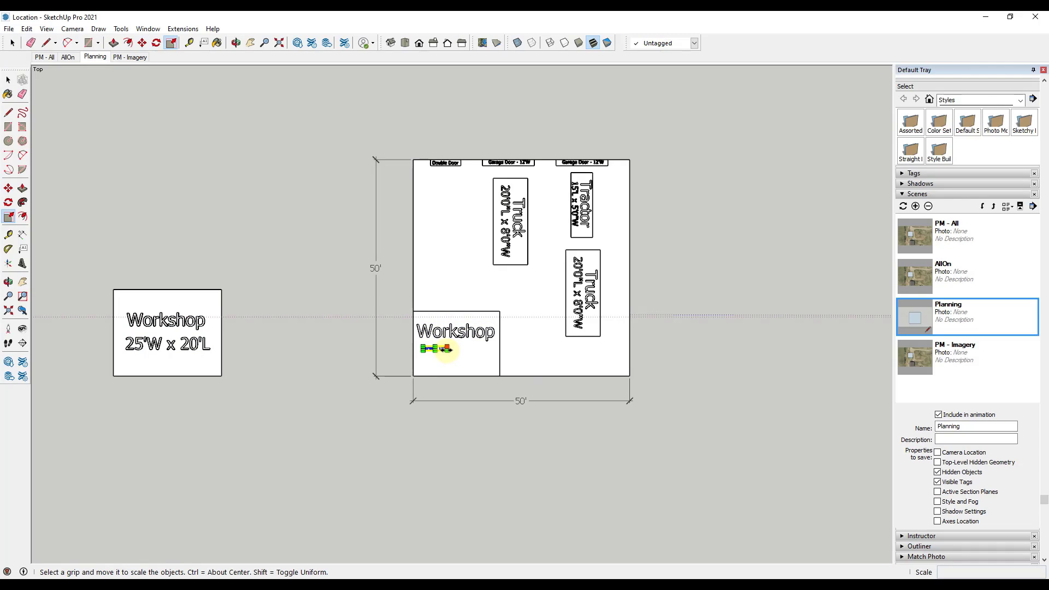
scroll(443, 350, up, 2)
drag(447, 350, 510, 363)
key(space)
- Move the 20'W x 15'L Workshop out of the square to the empty area below the larger Workshop group
scroll(448, 317, down, 3)
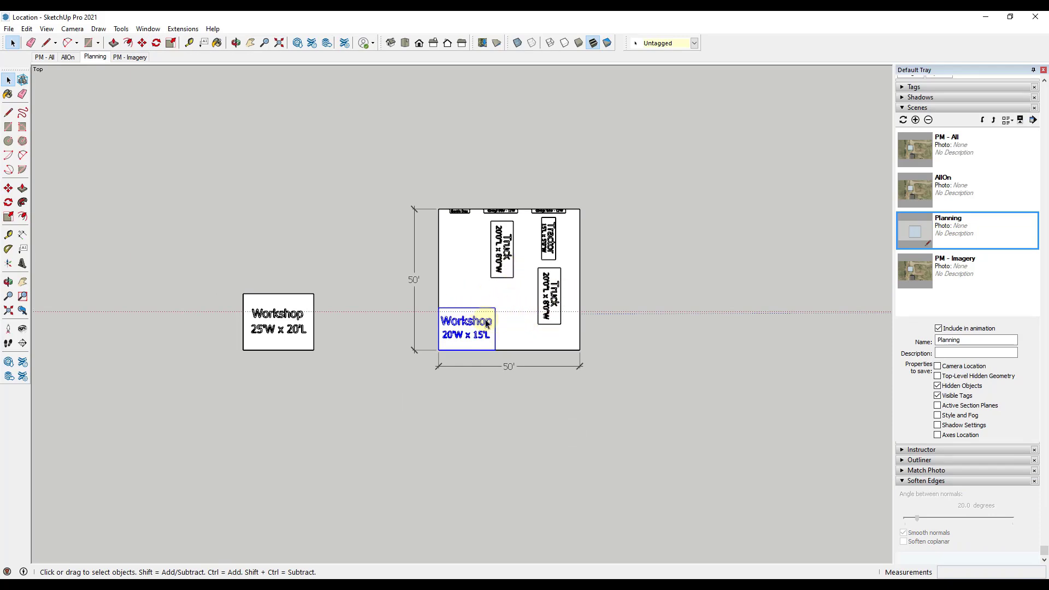
key(m)
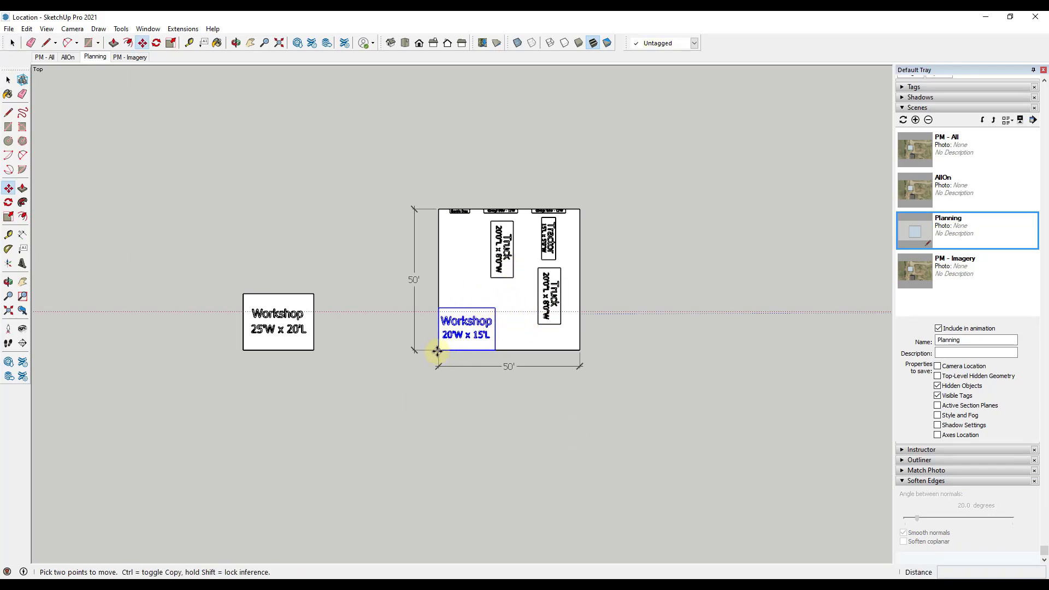
click(435, 351)
click(290, 409)
key(space)
- Move the 25'W x 20'L Workshop group by its corner back into the square's lower-left corner
click(253, 334)
key(m)
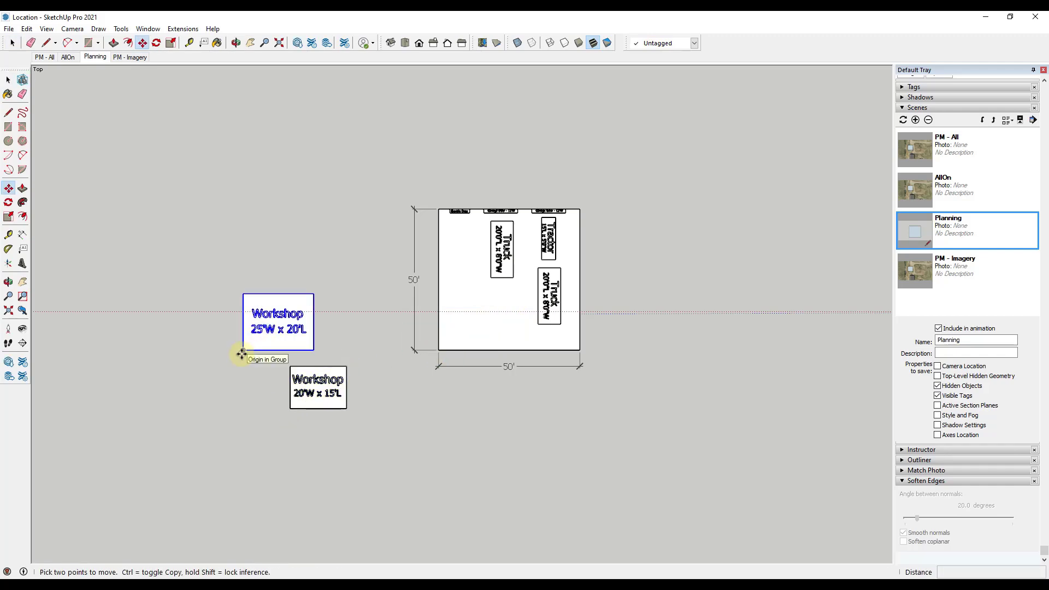
click(243, 350)
click(438, 349)
key(space)
- Examine the layout from an angle and return to the top view
scroll(574, 279, up, 2)
middle_drag(588, 285, 511, 171)
scroll(588, 326, up, 8)
scroll(503, 273, down, 6)
middle_drag(499, 233, 541, 327)
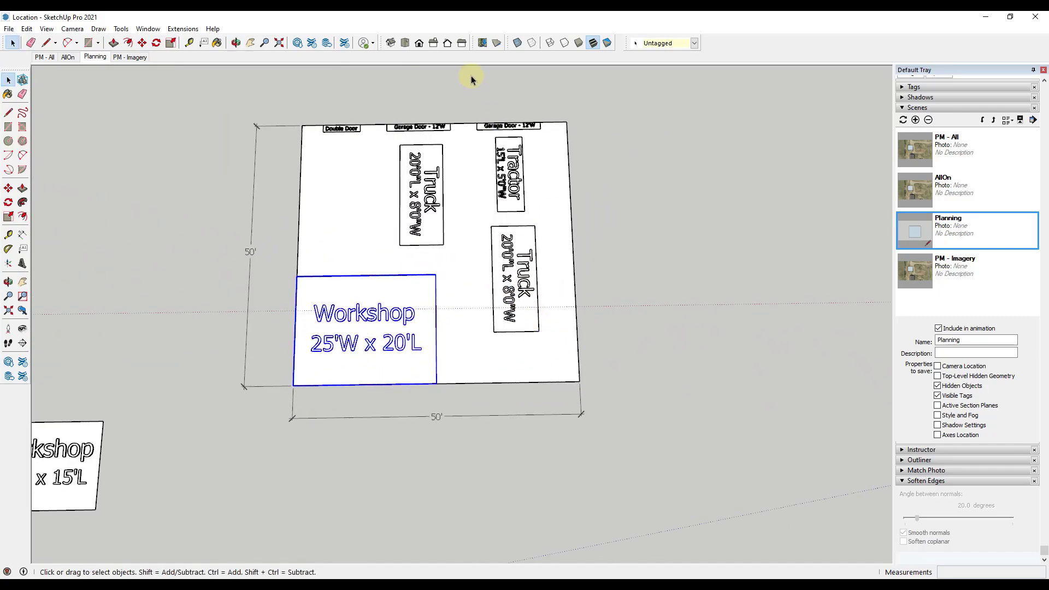
click(405, 42)
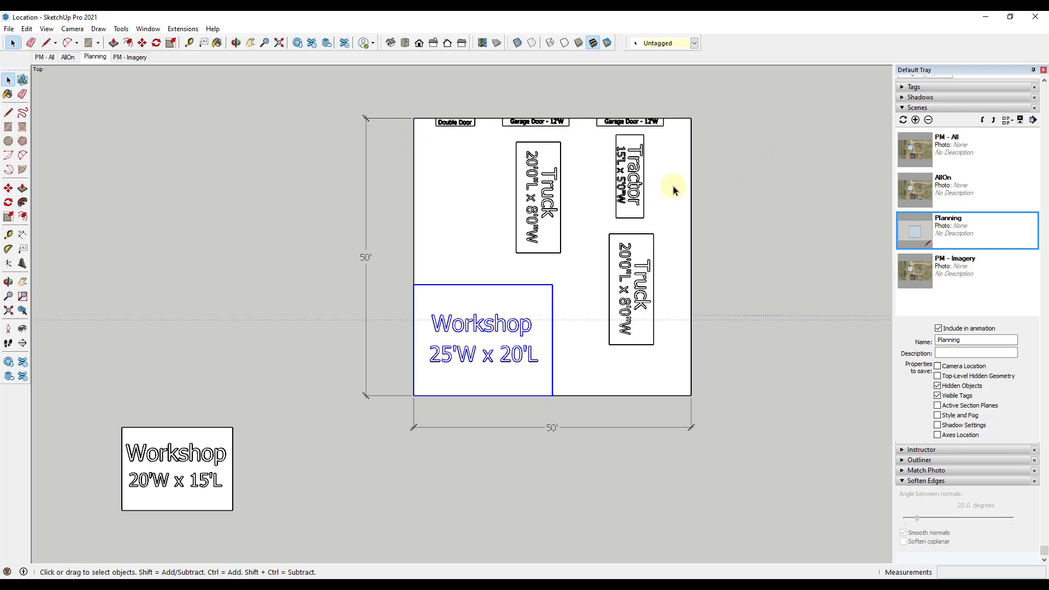
- Draw a 20' guide line across from the 50' square's upper-right corner and a 40' by 40' square hanging from its end
scroll(601, 276, down, 6)
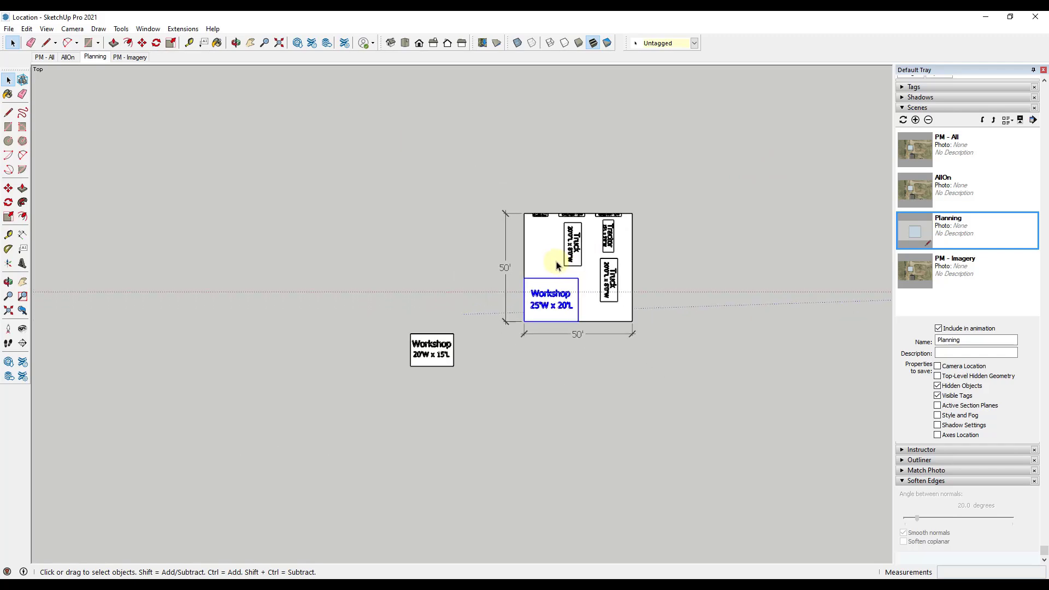
scroll(595, 248, down, 2)
scroll(615, 269, up, 6)
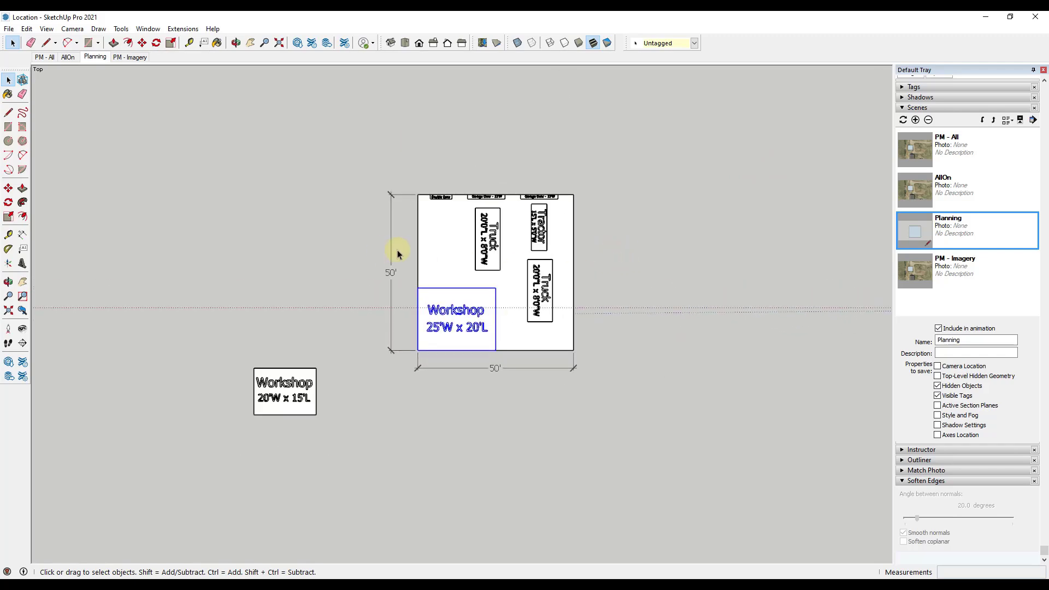
scroll(436, 261, down, 1)
scroll(428, 258, down, 2)
scroll(423, 257, up, 2)
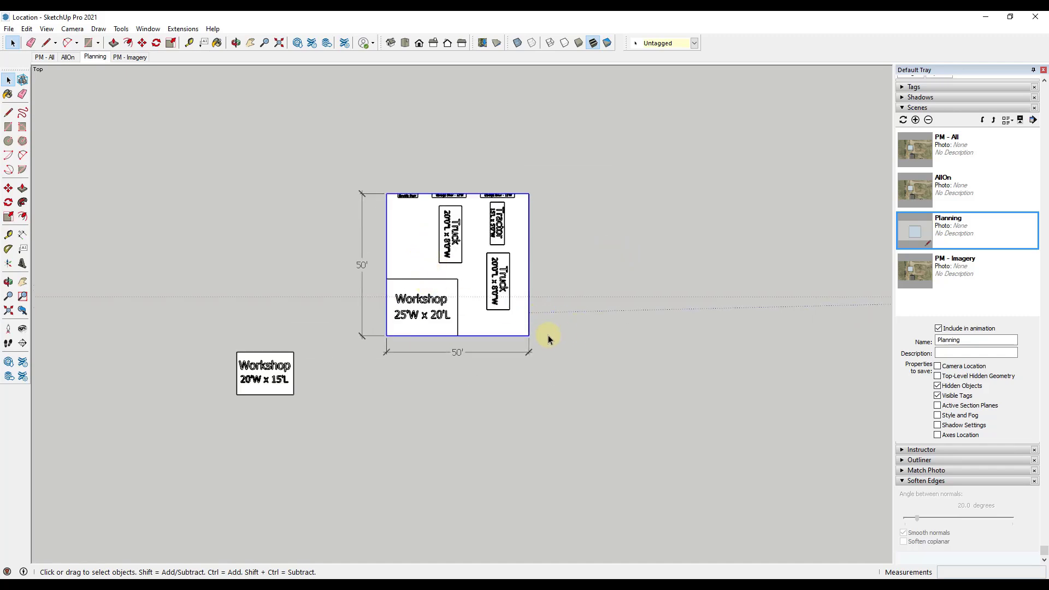
key(l)
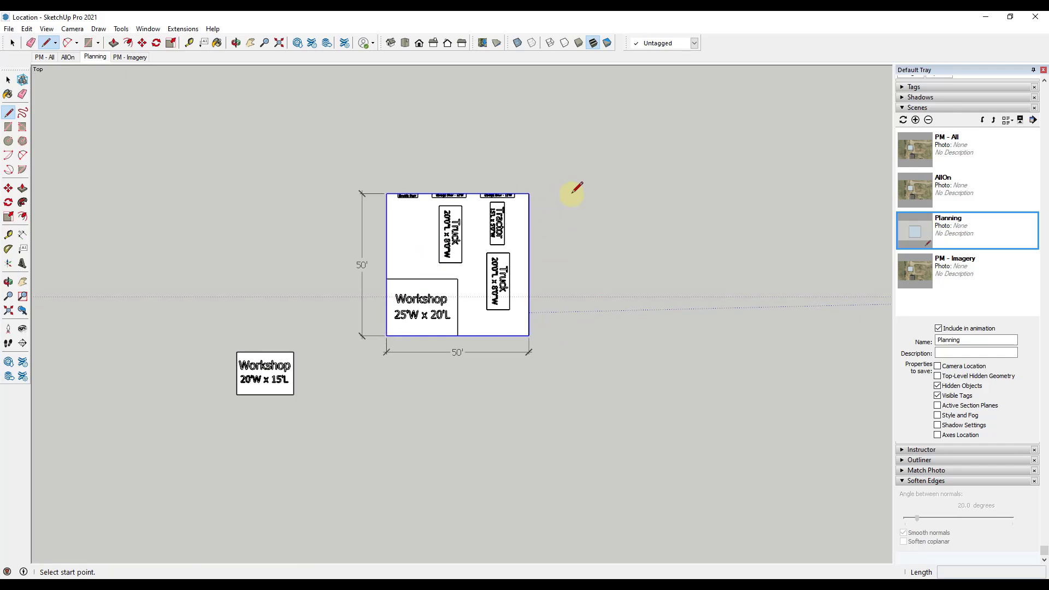
click(528, 194)
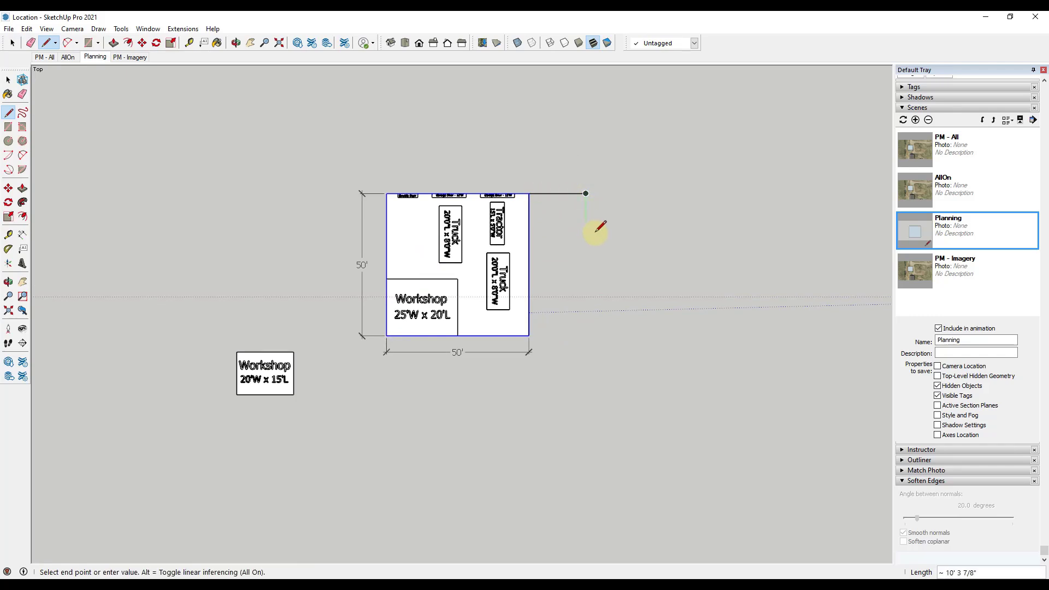
text(40)
key(Return)
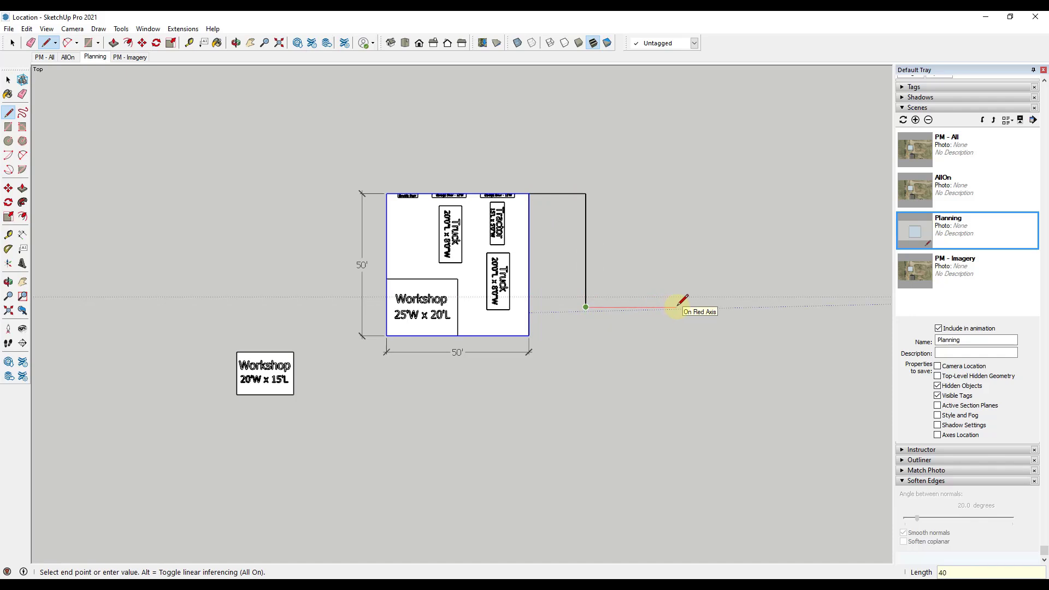
text(40)
key(Return)
click(699, 193)
click(586, 194)
- Group the 40' square with its edges and reverse the face inside the group
key(space)
double_click(623, 241)
right_click(625, 243)
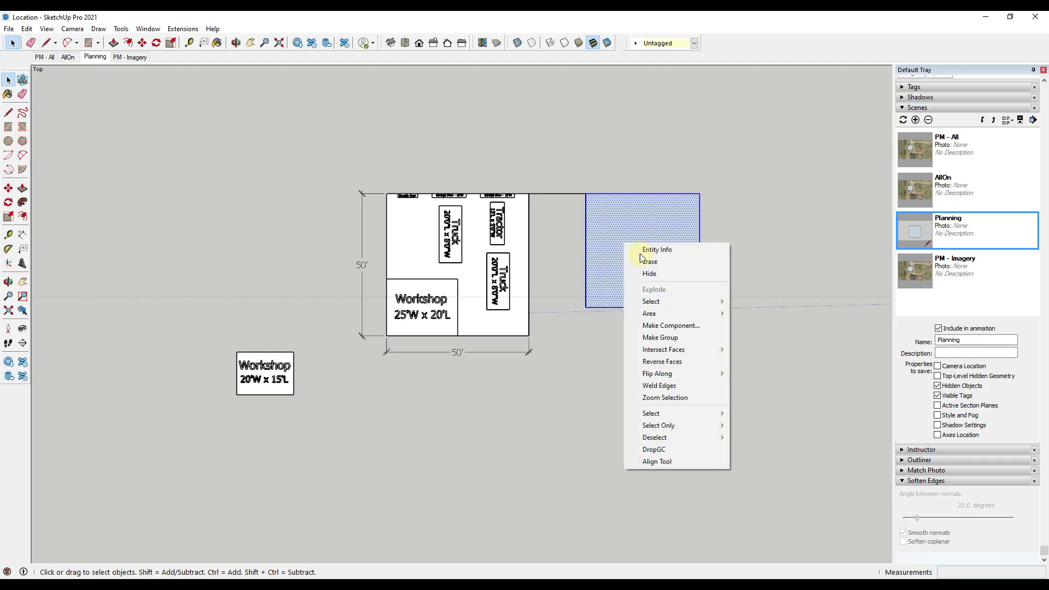
click(677, 339)
double_click(645, 241)
right_click(645, 242)
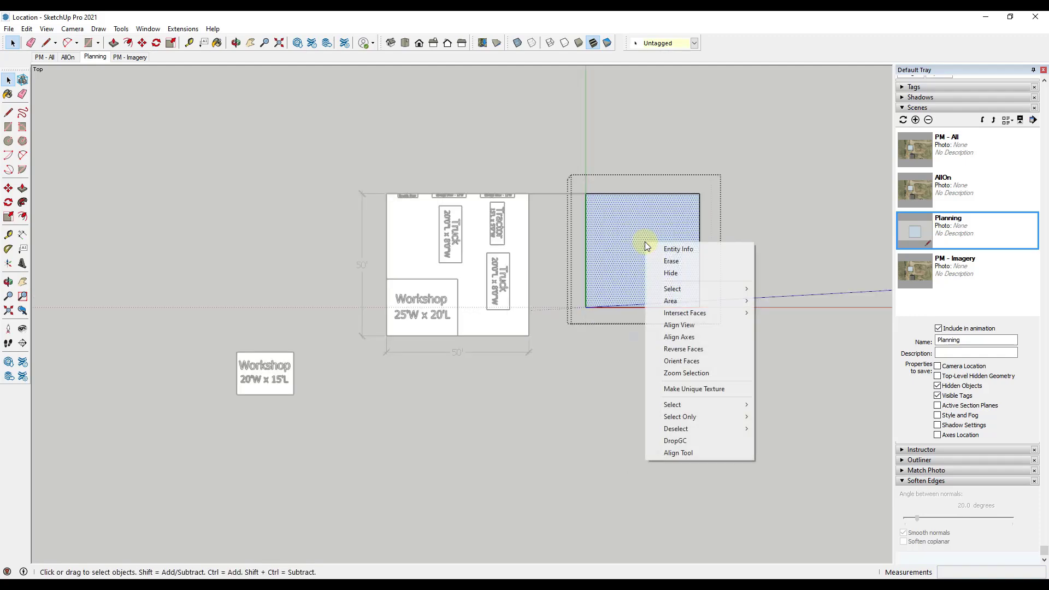
click(680, 337)
click(684, 344)
- Copy the Garage Door - 12'W group twice along the 40' square's upper edge, about 13' 5" apart
scroll(749, 232, up, 4)
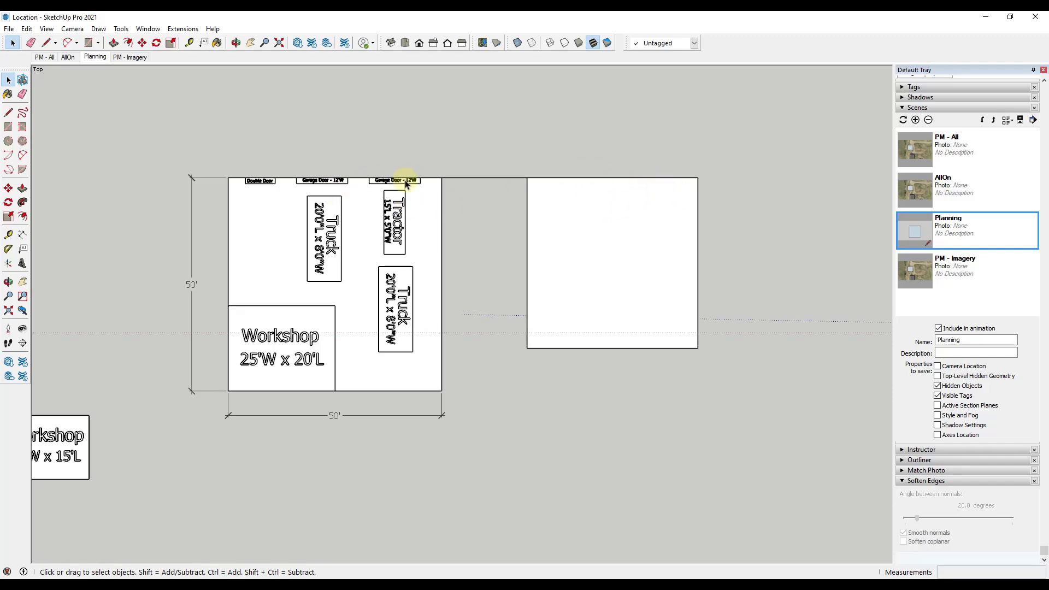
scroll(411, 186, up, 3)
scroll(410, 183, down, 1)
key(m)
key(ctrl)
click(427, 184)
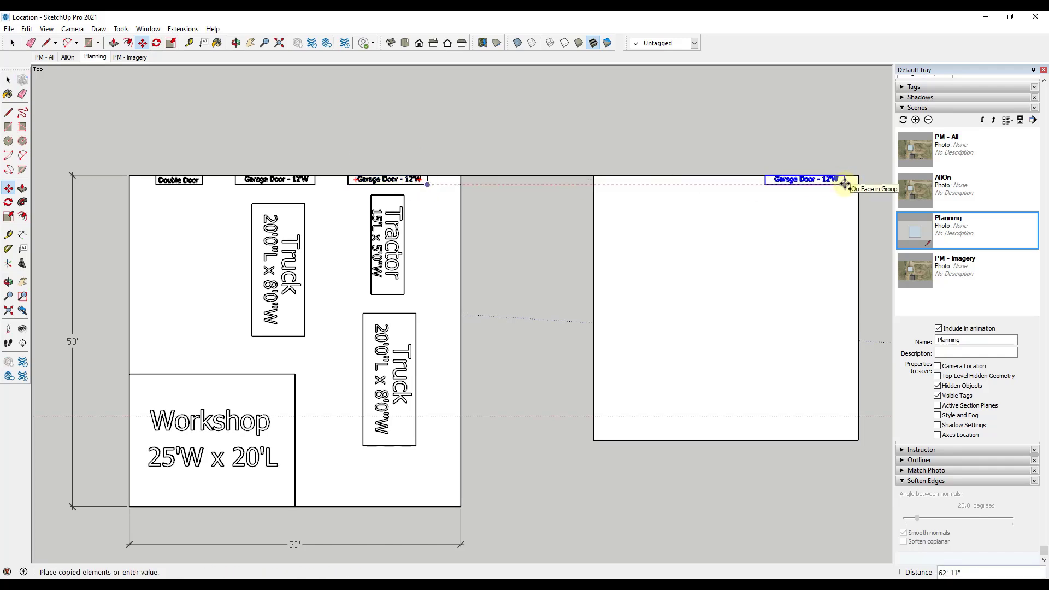
click(844, 184)
key(ctrl)
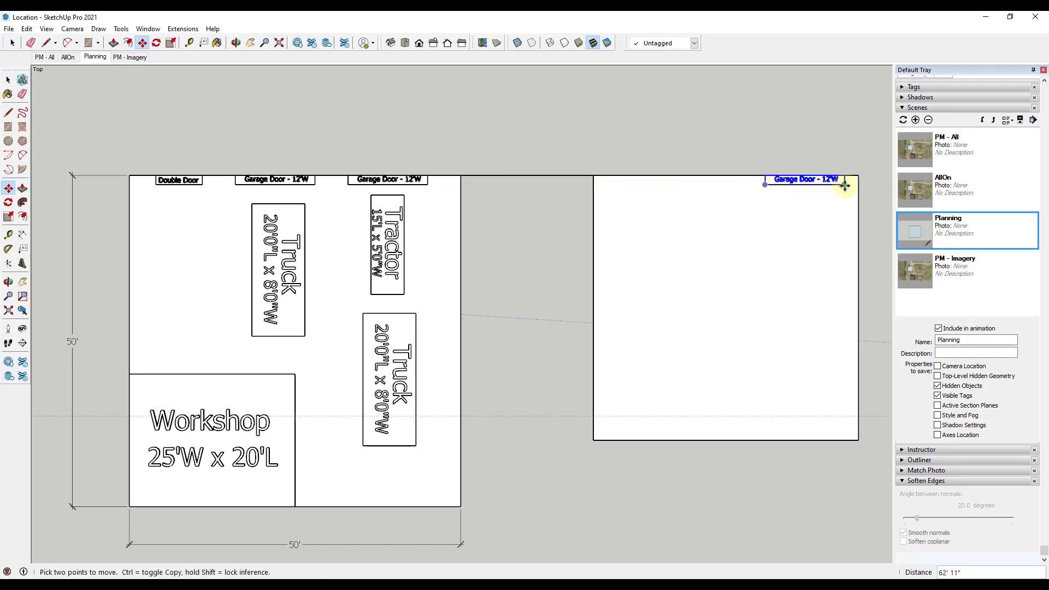
click(845, 184)
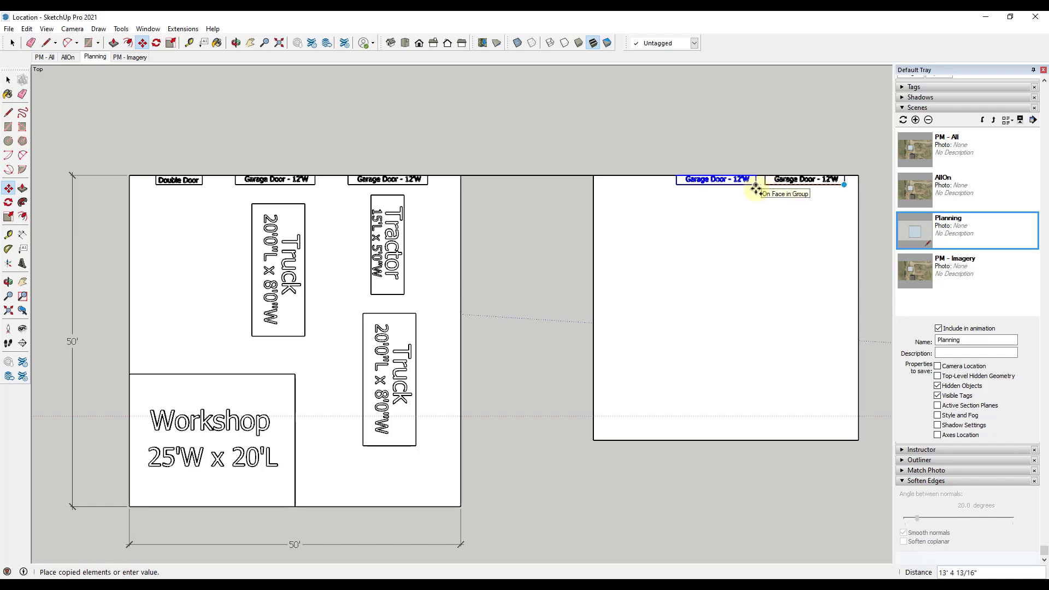
click(755, 188)
key(space)
- Copy the Double Door group to the 40' square's upper edge, near its left corner
click(182, 180)
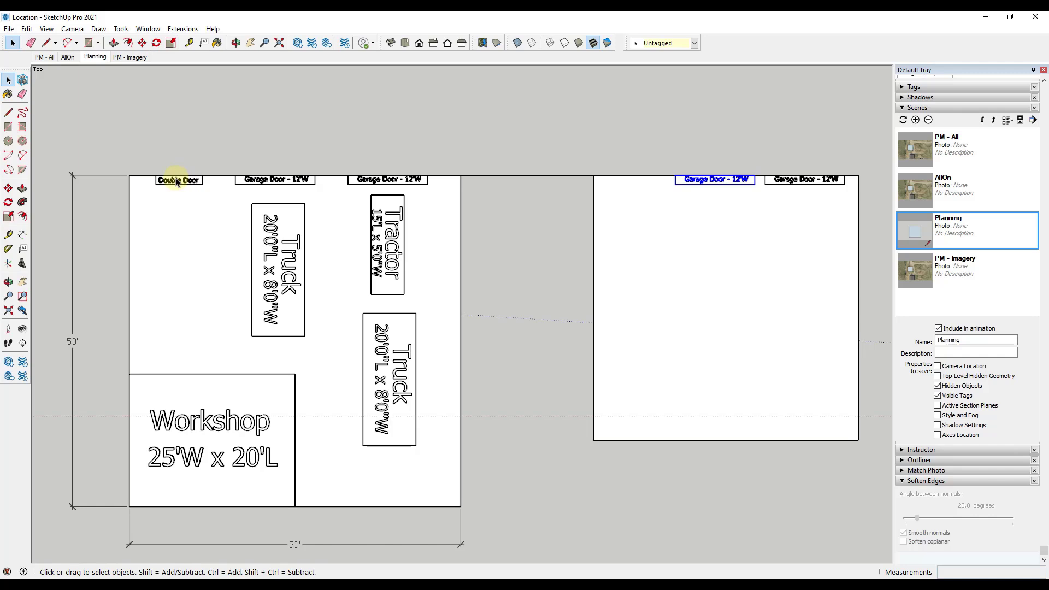
key(m)
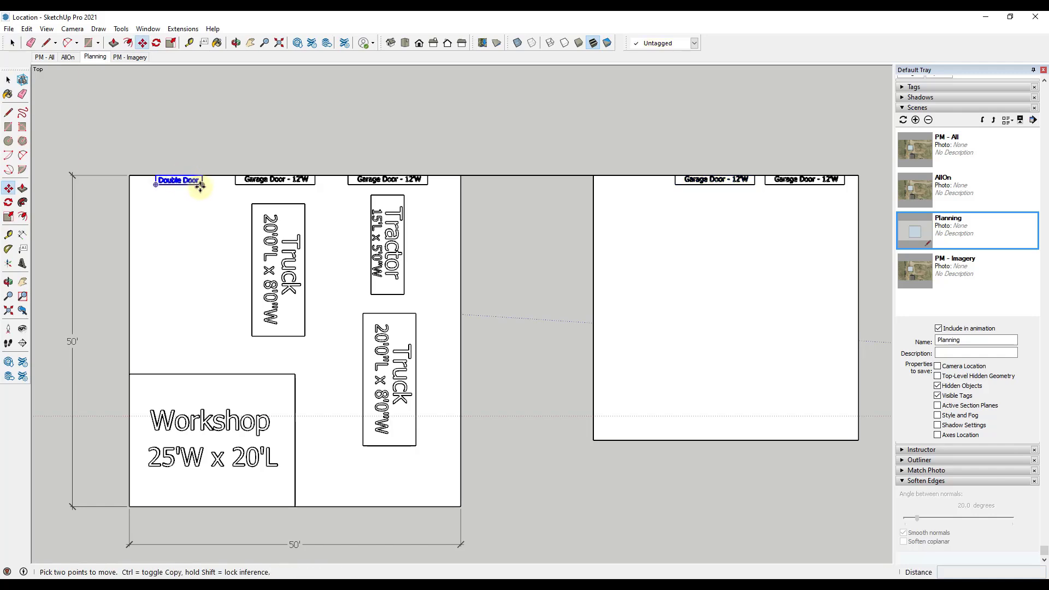
click(156, 174)
key(ctrl)
click(611, 170)
key(space)
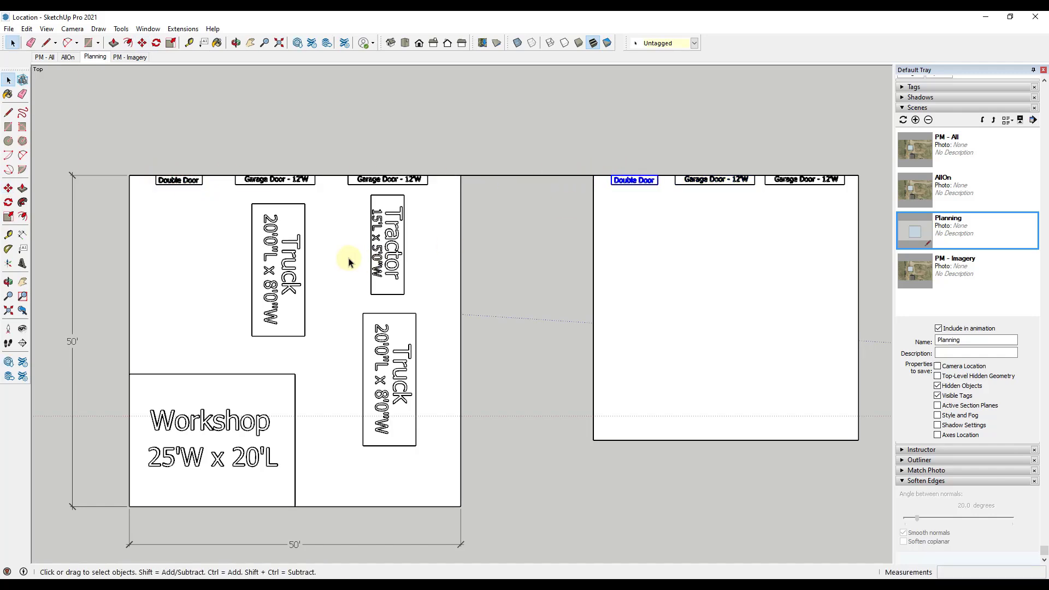
- Copy the lower Truck group from the 50' square into the lower-right corner area of the 40' square
click(392, 241)
click(388, 334)
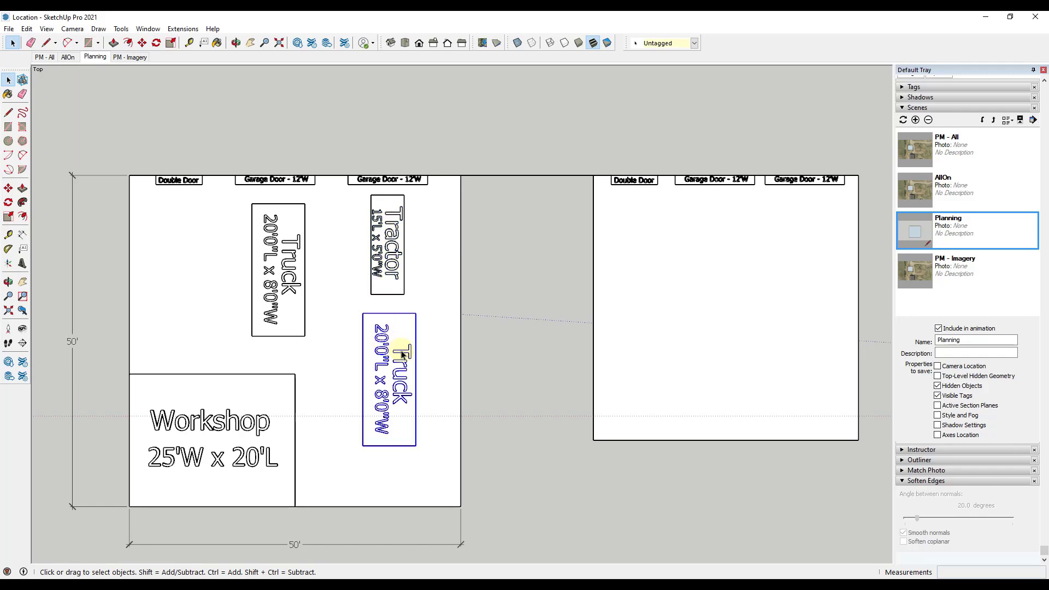
key(m)
click(415, 446)
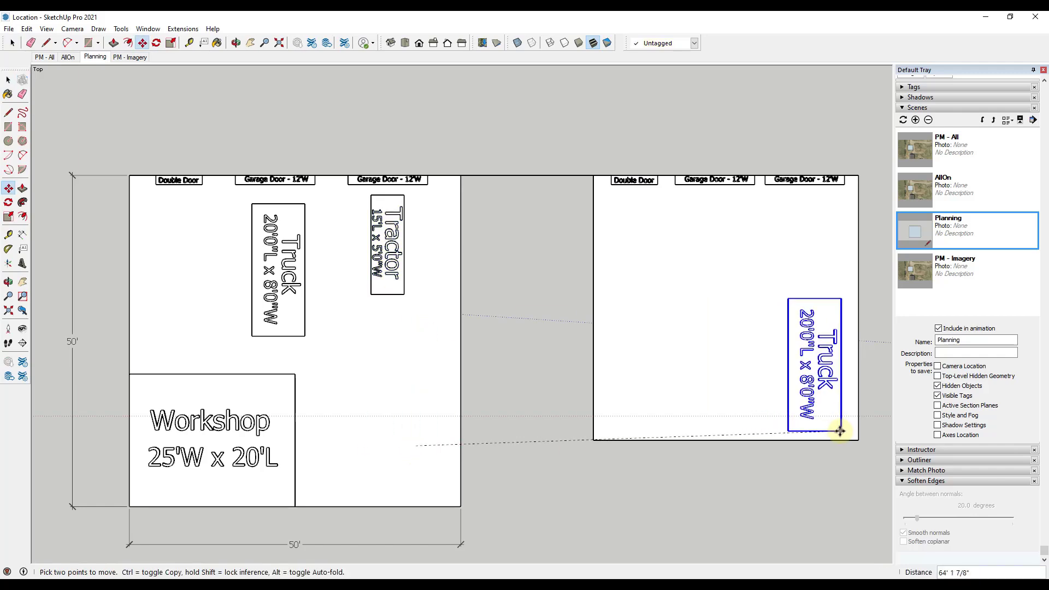
key(ctrl)
click(836, 432)
key(space)
- Copy the Tractor group into the 40' square, between the right garage door and the copied Truck
click(382, 254)
key(m)
click(404, 296)
key(ctrl)
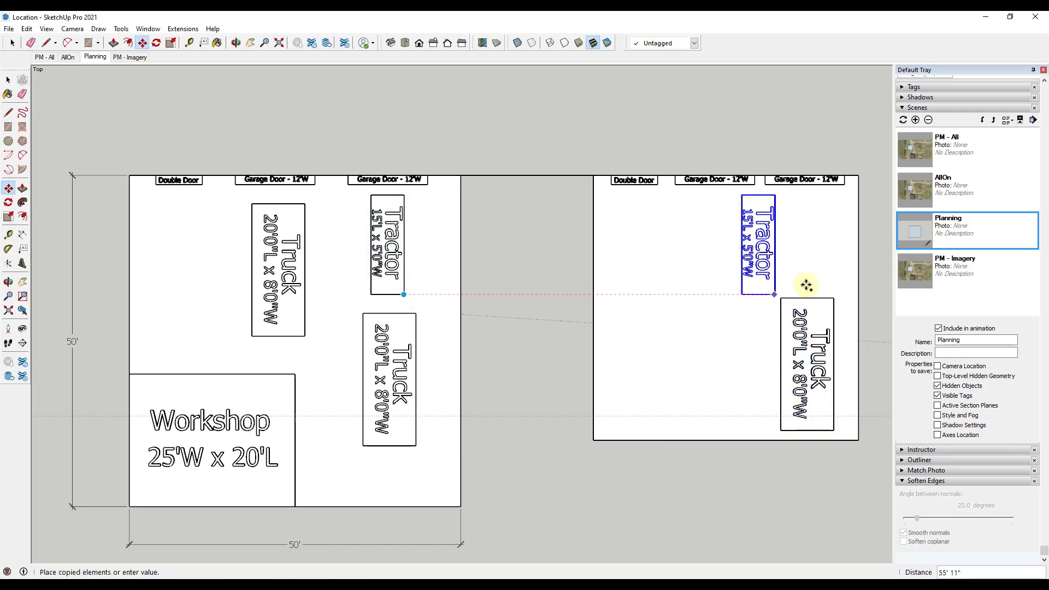
click(823, 288)
- Copy the remaining Truck group into the 40' square, just below its middle garage door
click(267, 212)
key(ctrl)
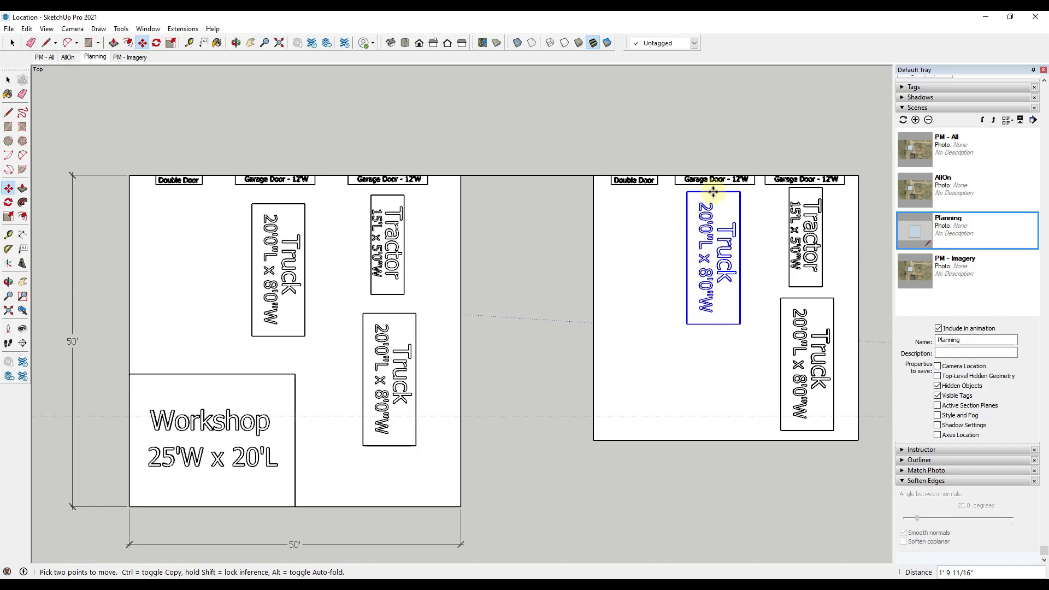
click(715, 192)
scroll(790, 228, down, 2)
scroll(803, 328, up, 2)
key(space)
click(328, 421)
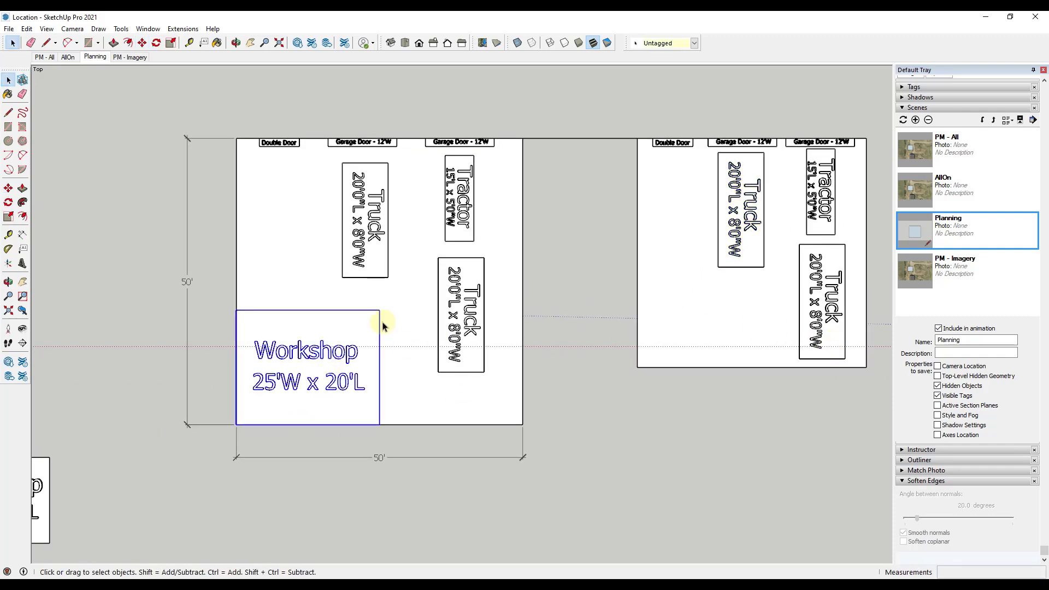
scroll(339, 328, down, 2)
key(m)
click(276, 400)
key(ctrl)
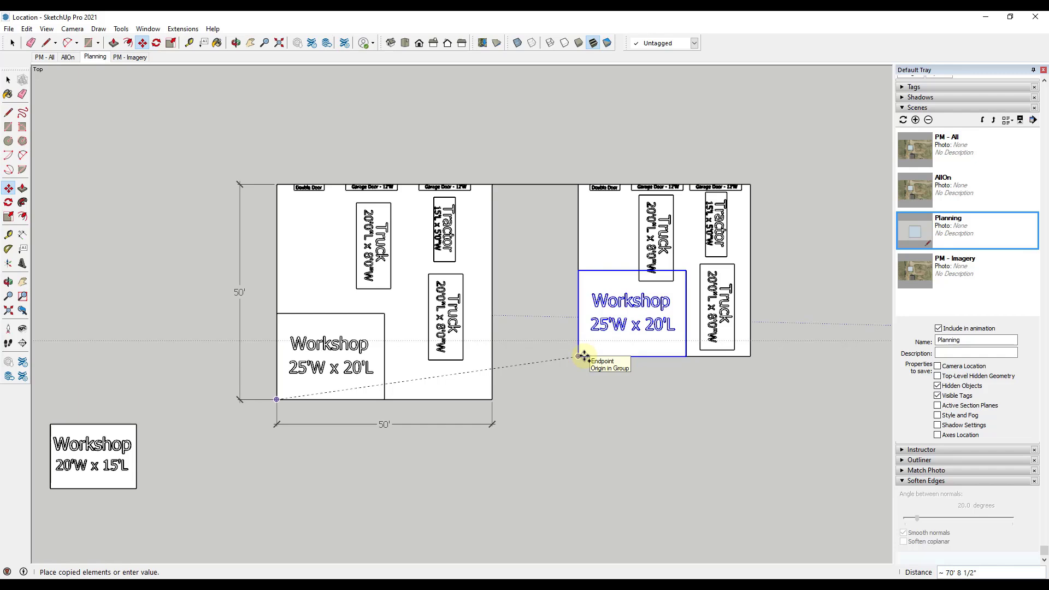
key(Escape)
key(space)
- Copy the 20'W x 15'L Workshop group by its corner into the lower-left corner of the 40' square
click(106, 458)
key(m)
key(ctrl)
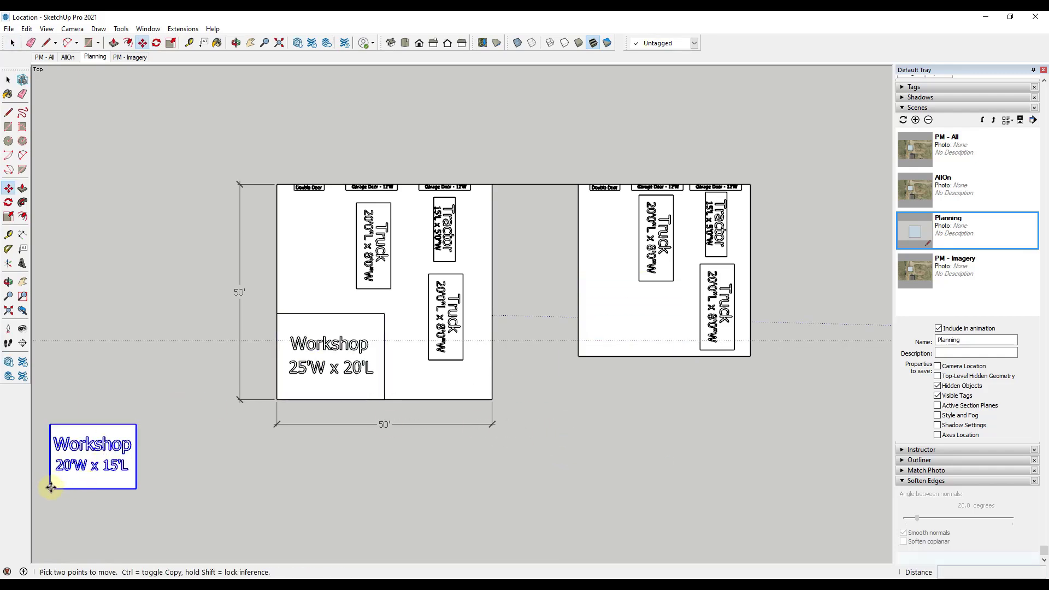
click(50, 488)
click(579, 358)
key(space)
- Delete the line joining the two squares and group the whole 40' layout
scroll(796, 246, up, 3)
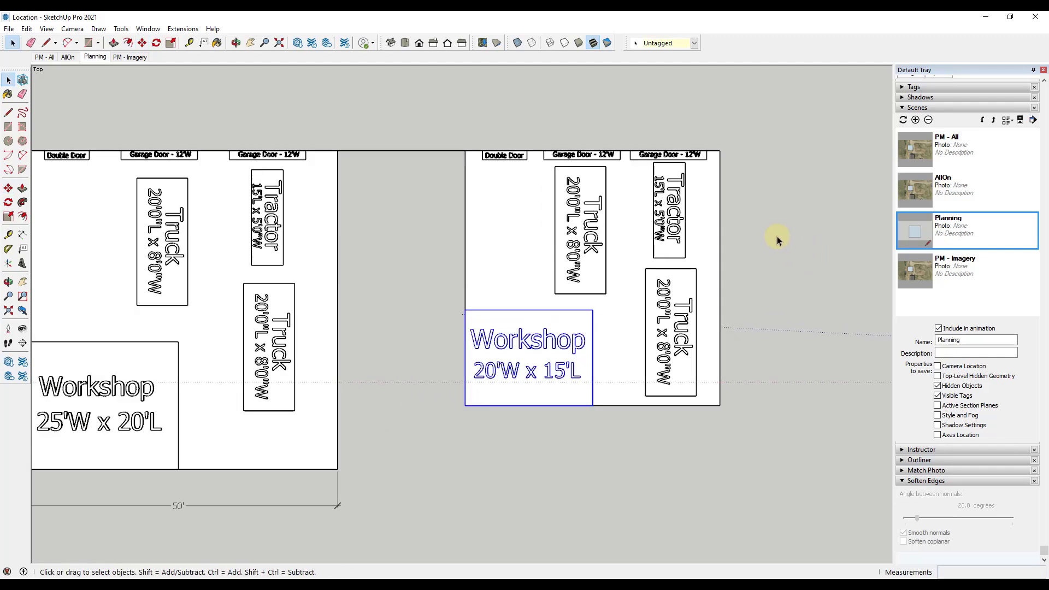
scroll(765, 197, down, 2)
scroll(743, 186, down, 1)
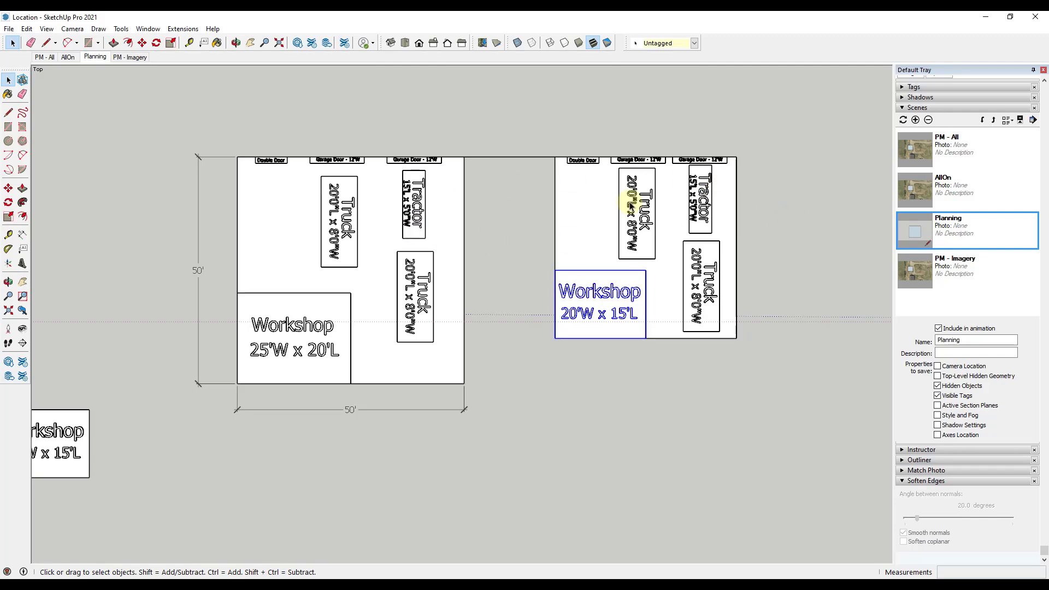
scroll(655, 216, down, 1)
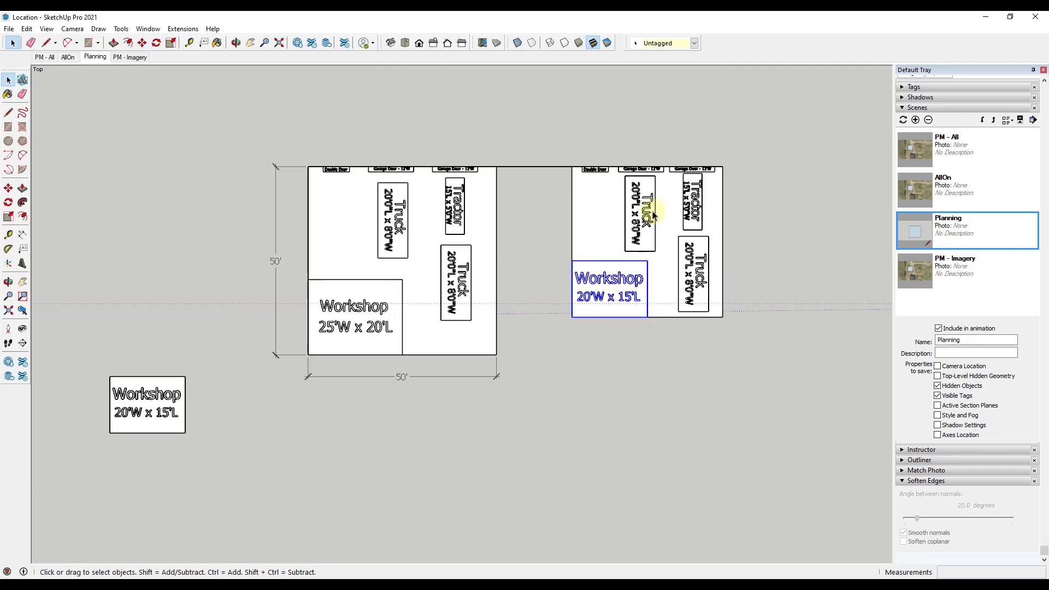
scroll(661, 208, down, 1)
scroll(655, 207, up, 2)
click(534, 164)
drag(539, 121, 762, 348)
right_click(653, 221)
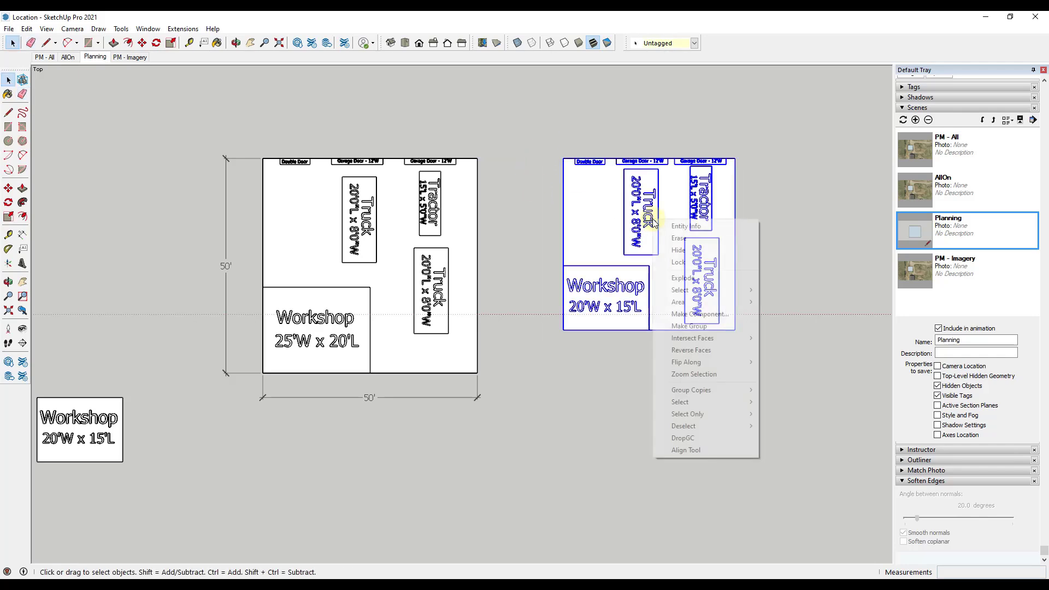
click(696, 326)
- Move the 40' layout group about 11' along the red axis toward the 50' layout
key(m)
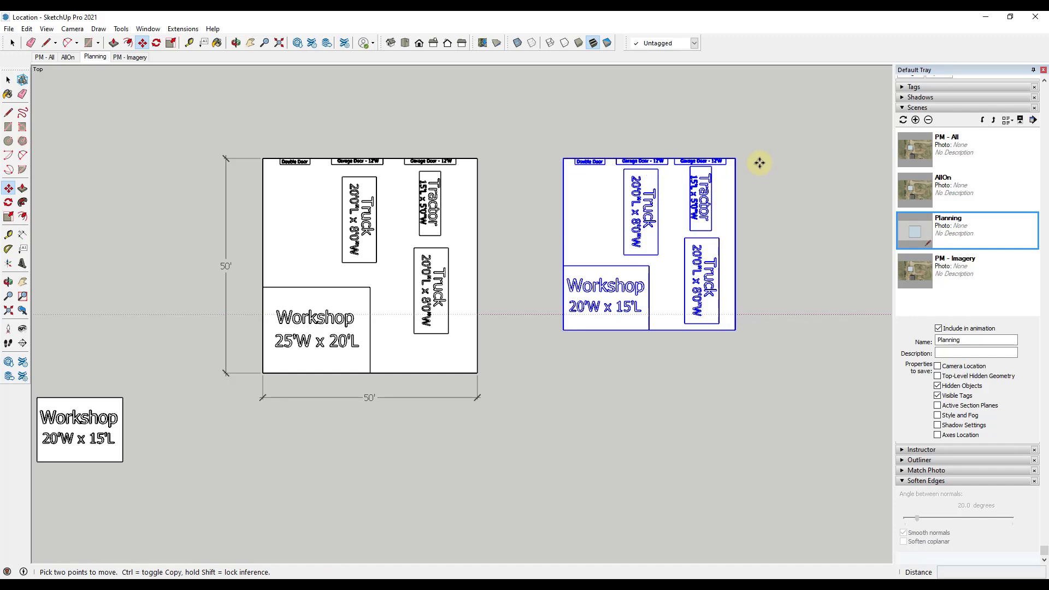
click(737, 157)
click(687, 158)
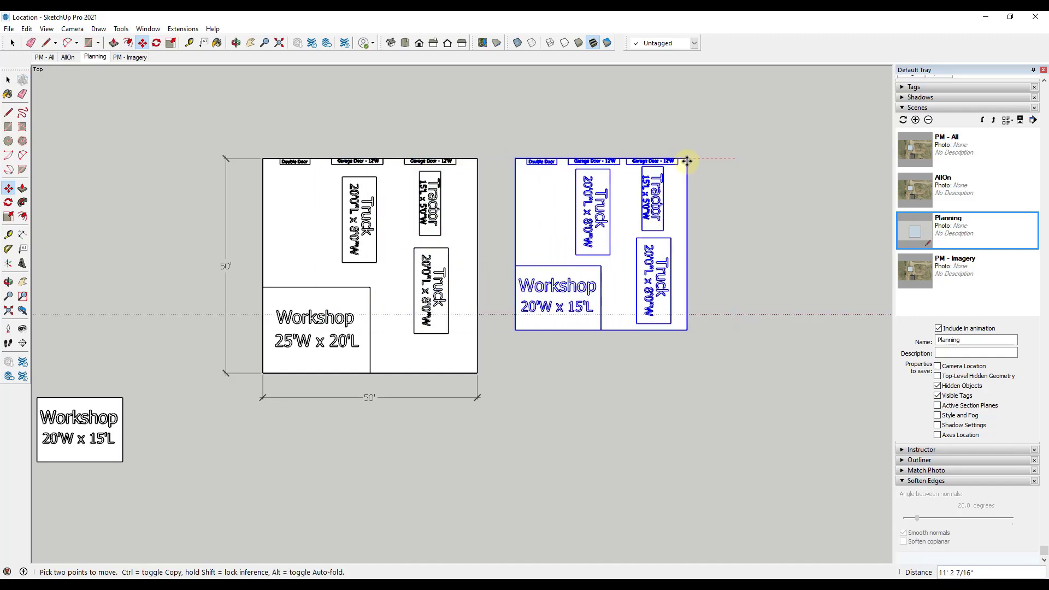
key(space)
- Group the entire 50' layout together with its two dimensions
drag(494, 133, 213, 430)
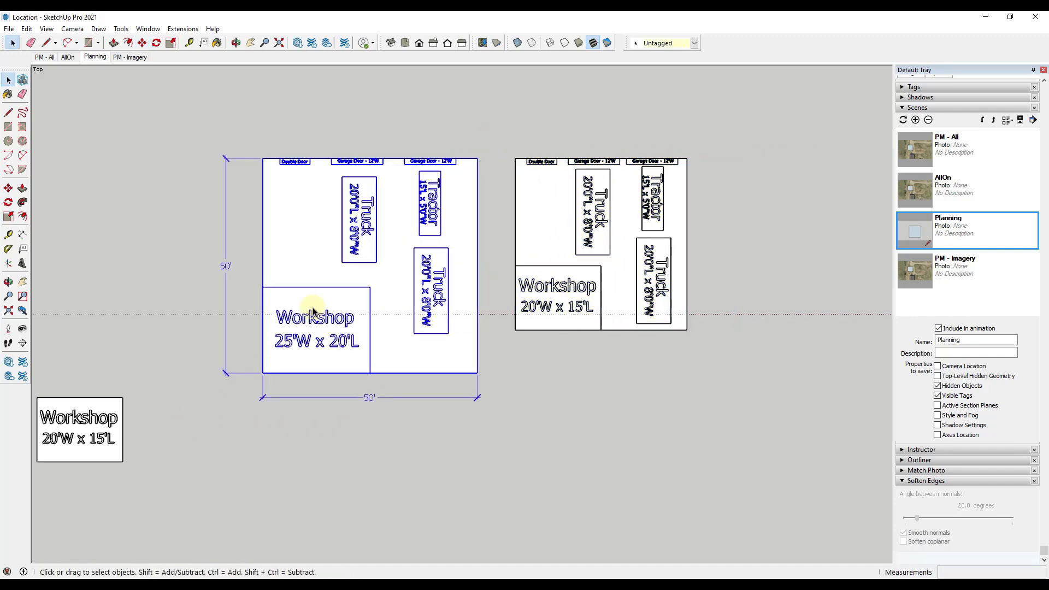
right_click(313, 304)
click(350, 415)
right_click(354, 230)
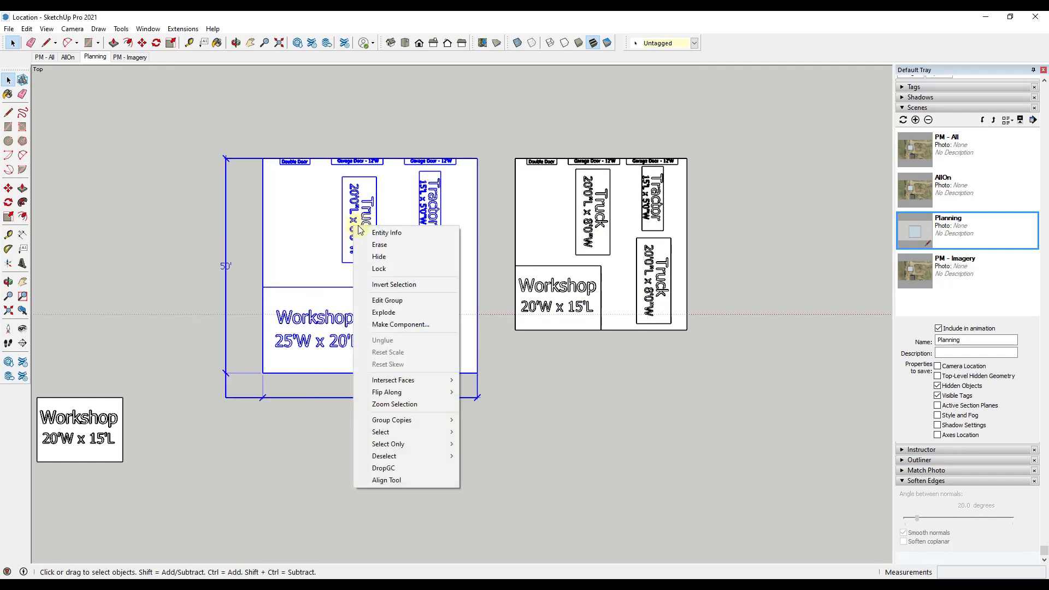
click(494, 167)
- Move the 40' layout group onto the 50' layout with their upper-right corners aligned, and remove the 50' layout group
click(639, 164)
key(m)
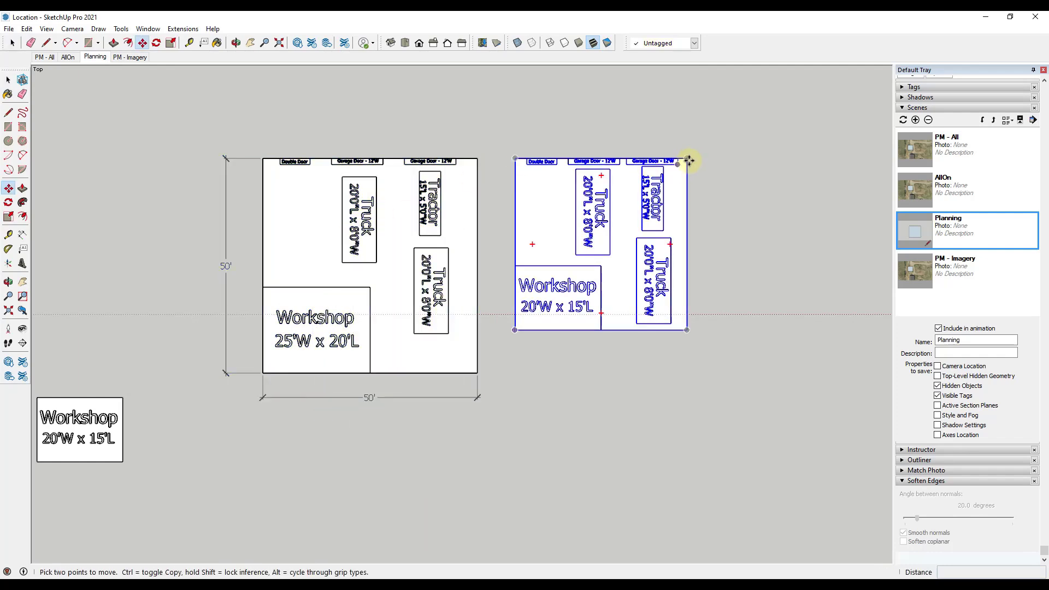
click(686, 159)
click(471, 162)
key(space)
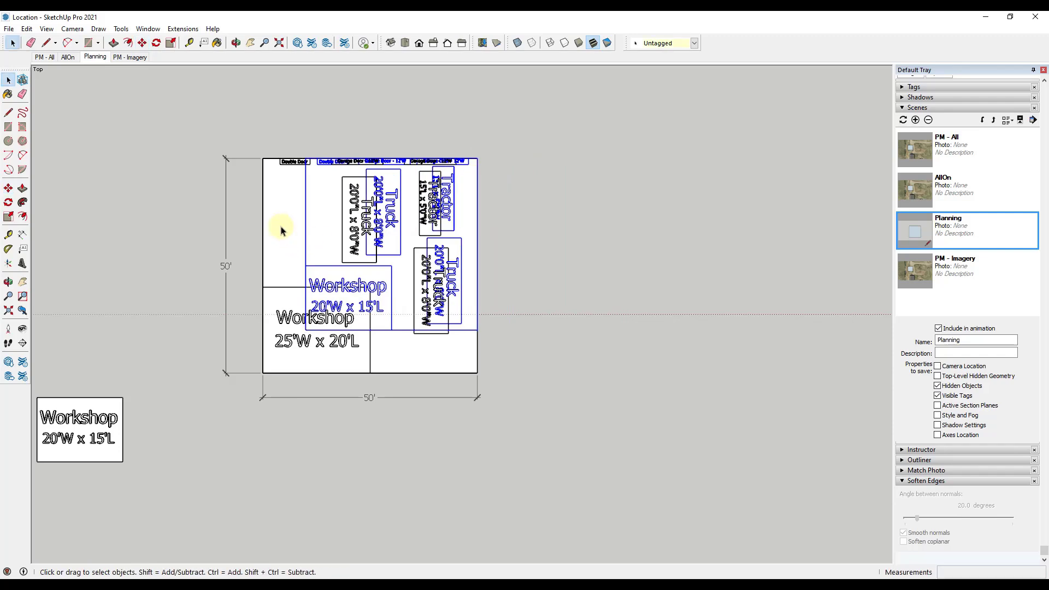
right_click(289, 227)
click(306, 267)
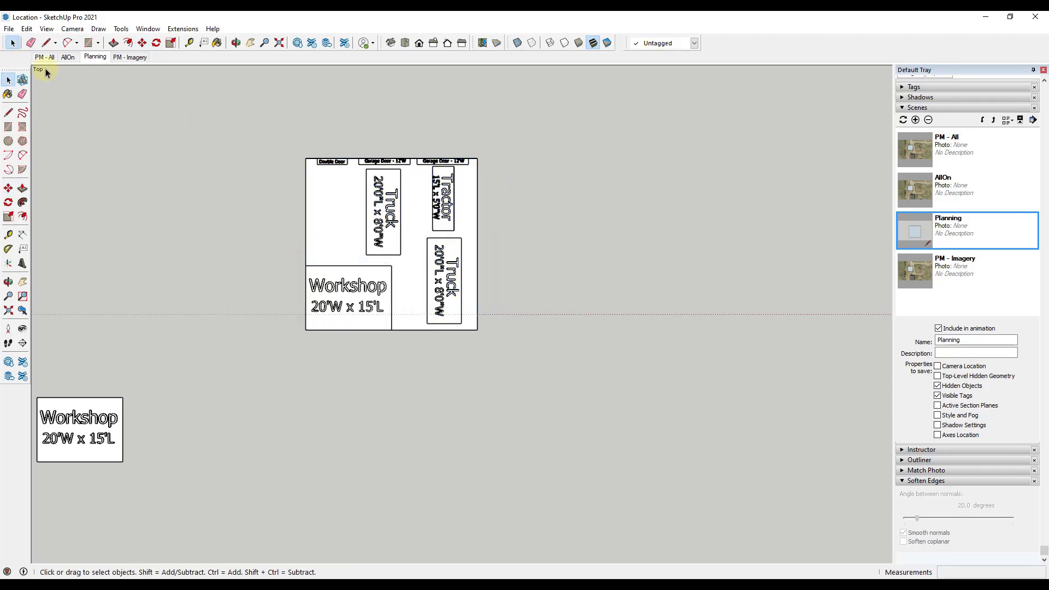
- Bring back the hidden aerial imagery and view the 40' layout on the site from an angle
click(26, 28)
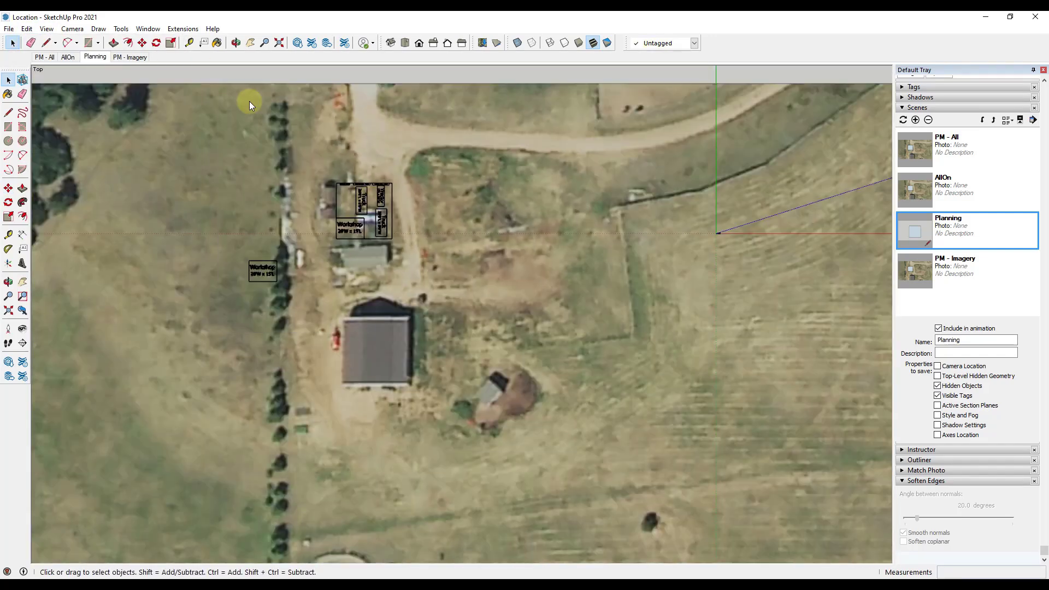
scroll(350, 213, up, 4)
middle_drag(490, 348, 449, 282)
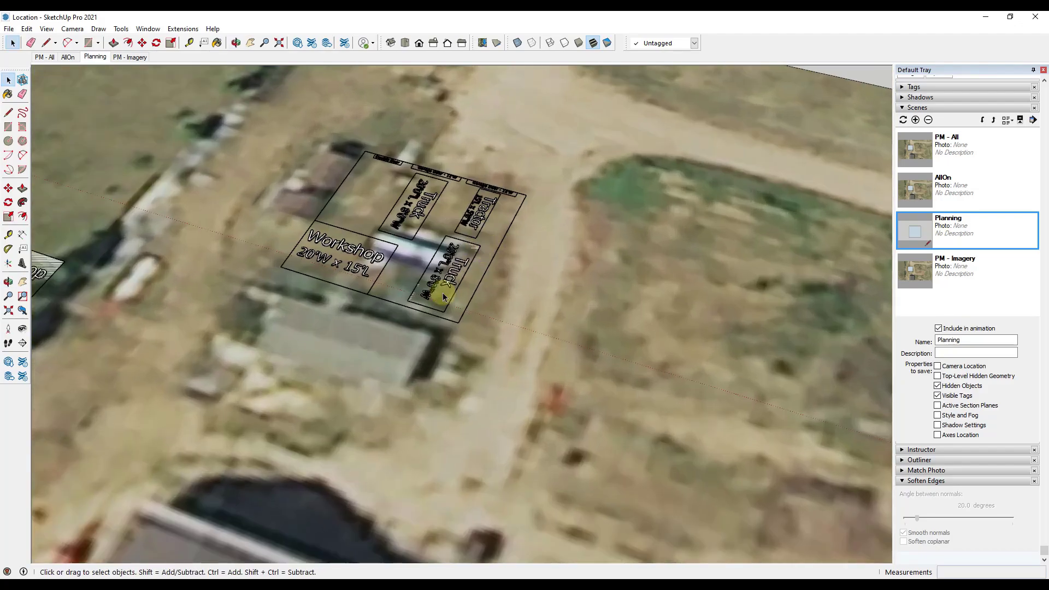
- Add a new scene after AllOn that shows the 40' layout over the imagery in top view, and name it Option 2
key(Page_Up)
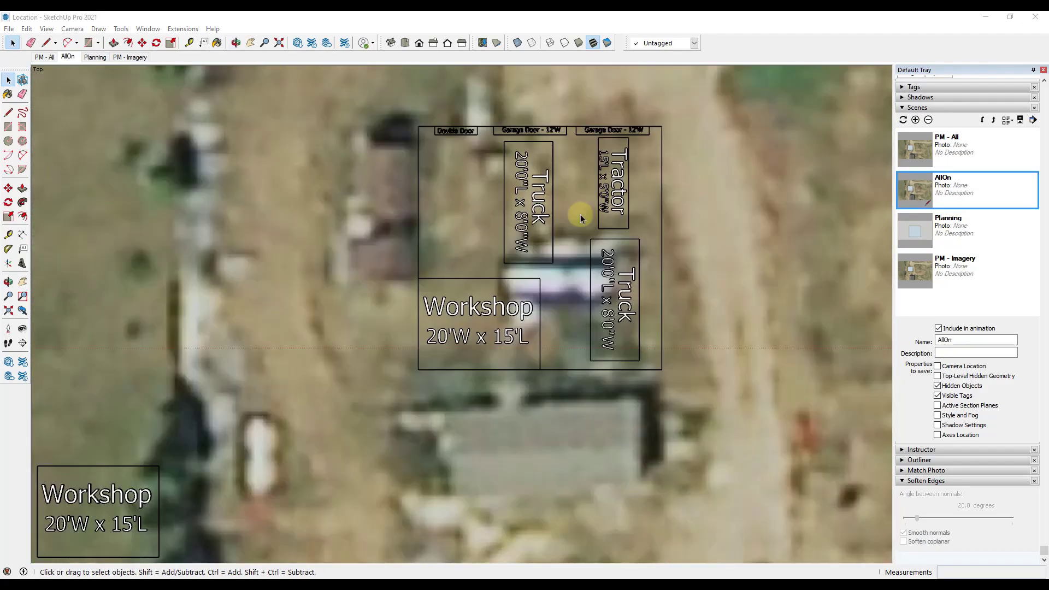
scroll(579, 214, down, 4)
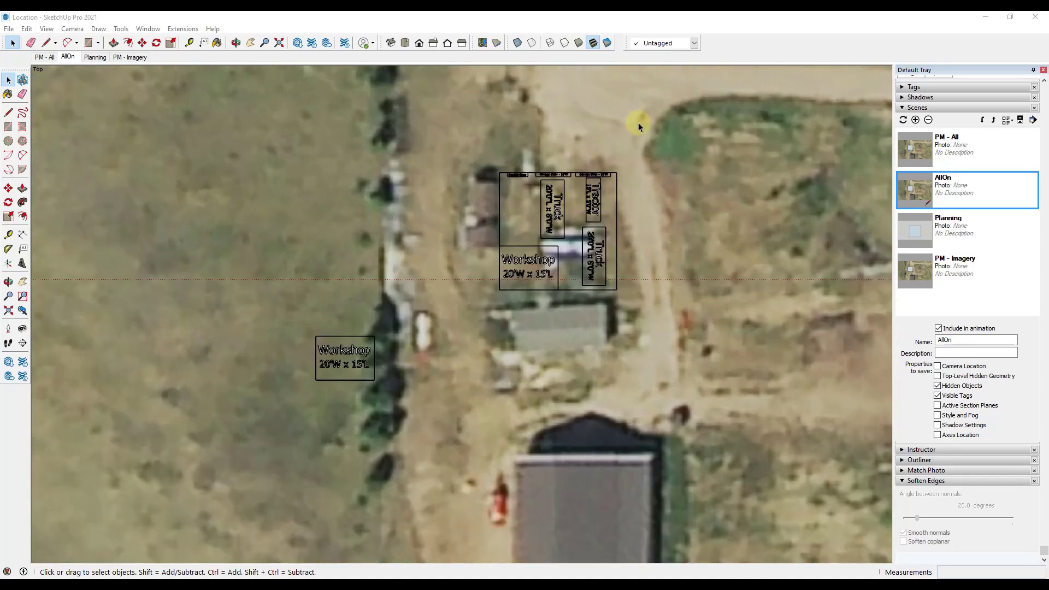
scroll(628, 131, up, 2)
scroll(589, 170, down, 2)
scroll(605, 146, up, 3)
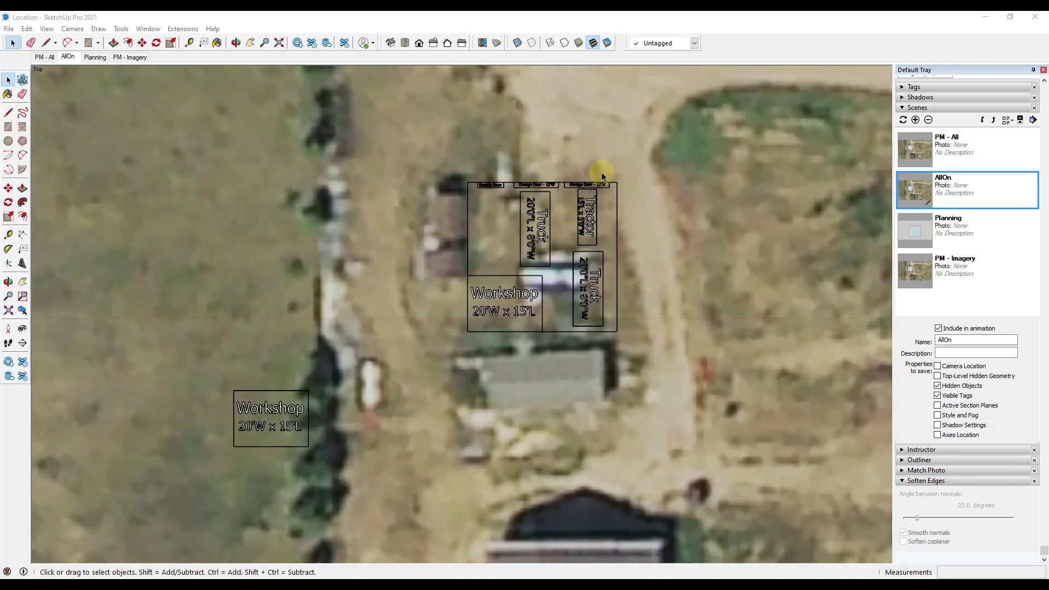
right_click(74, 56)
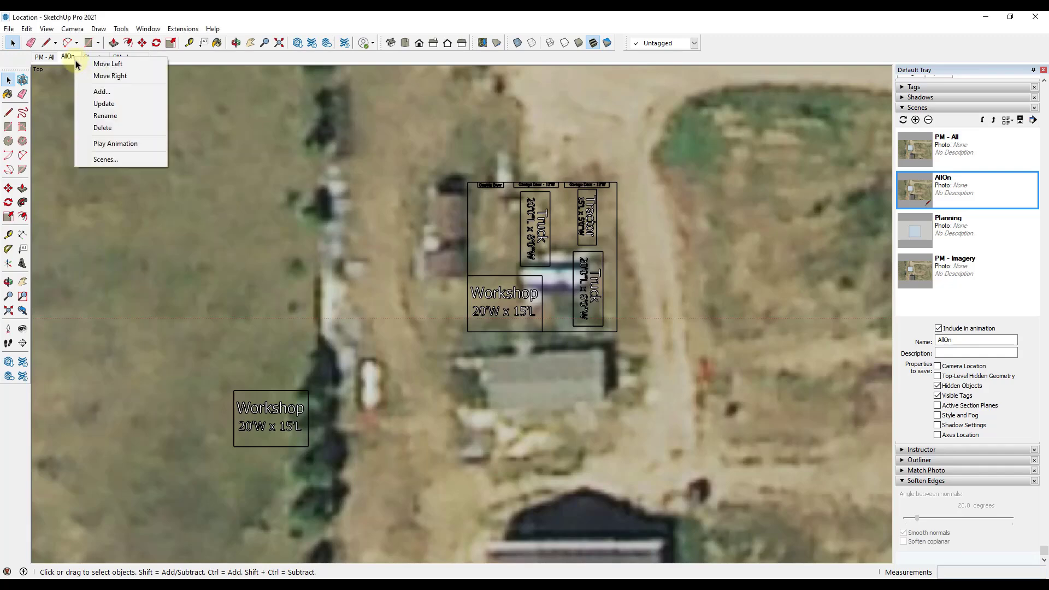
click(104, 91)
right_click(94, 58)
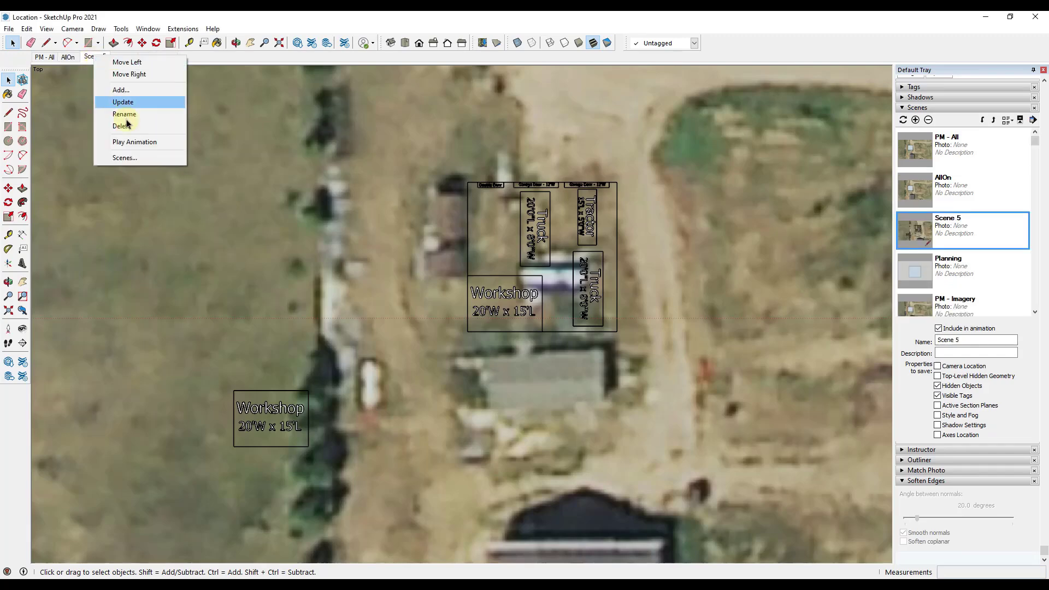
click(129, 114)
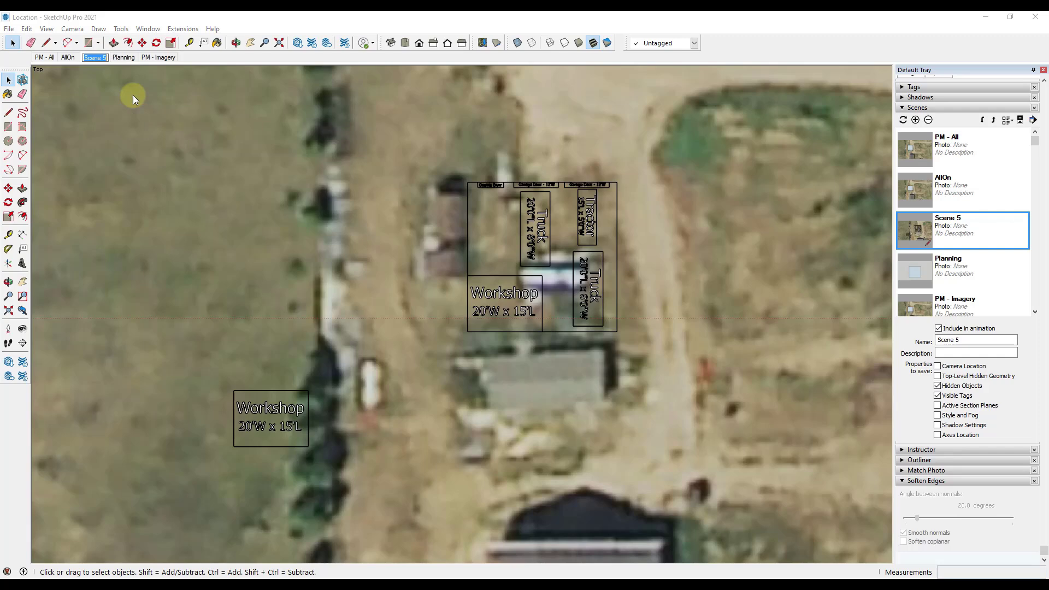
text(Option 2)
key(Return)
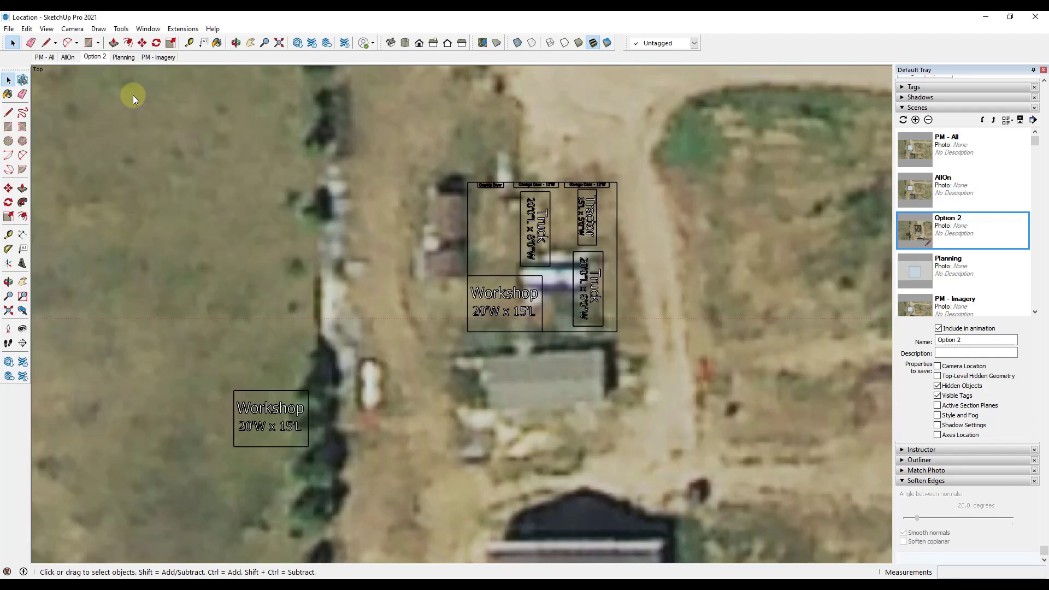
- Unhide the last hidden 50' layout group and hide the 40' layout group overlapping it
click(26, 29)
mouse_move(137, 197)
click(204, 209)
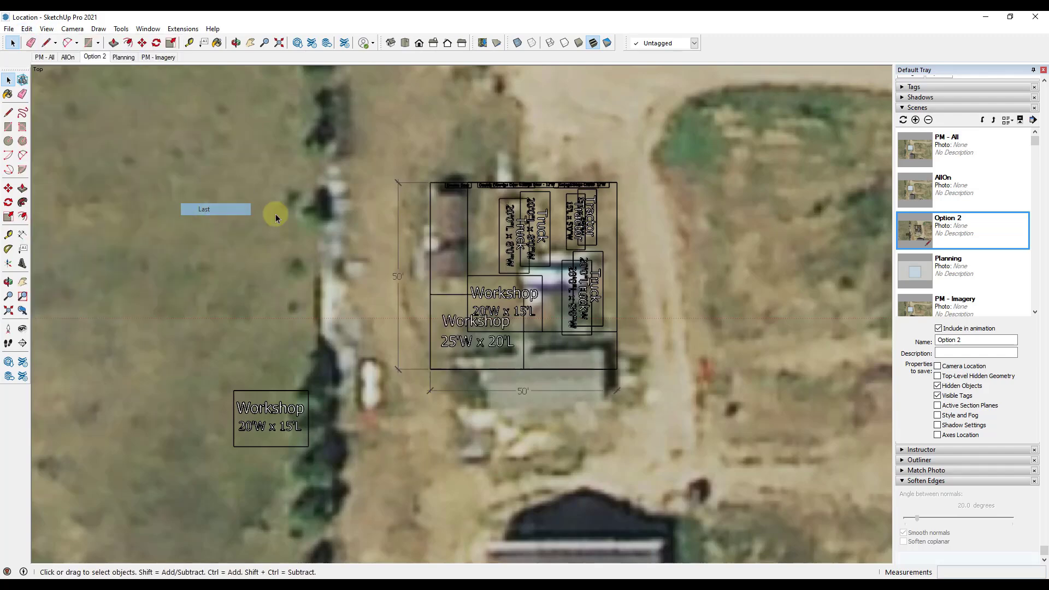
click(548, 235)
right_click(548, 235)
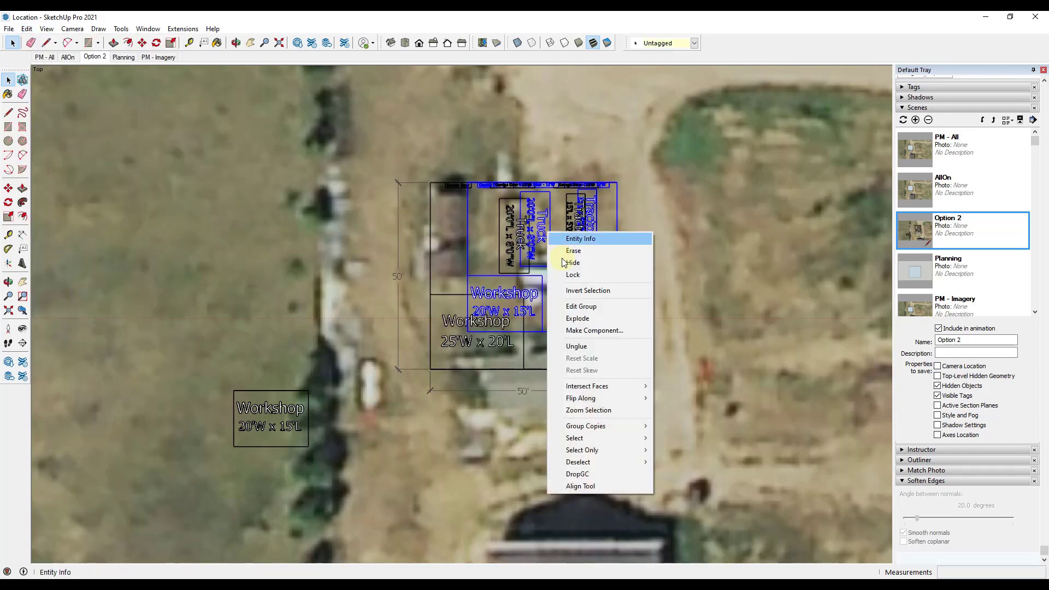
click(579, 260)
- Add a new scene showing the 50' layout, place it before Option 2, and name it Option 1
right_click(92, 57)
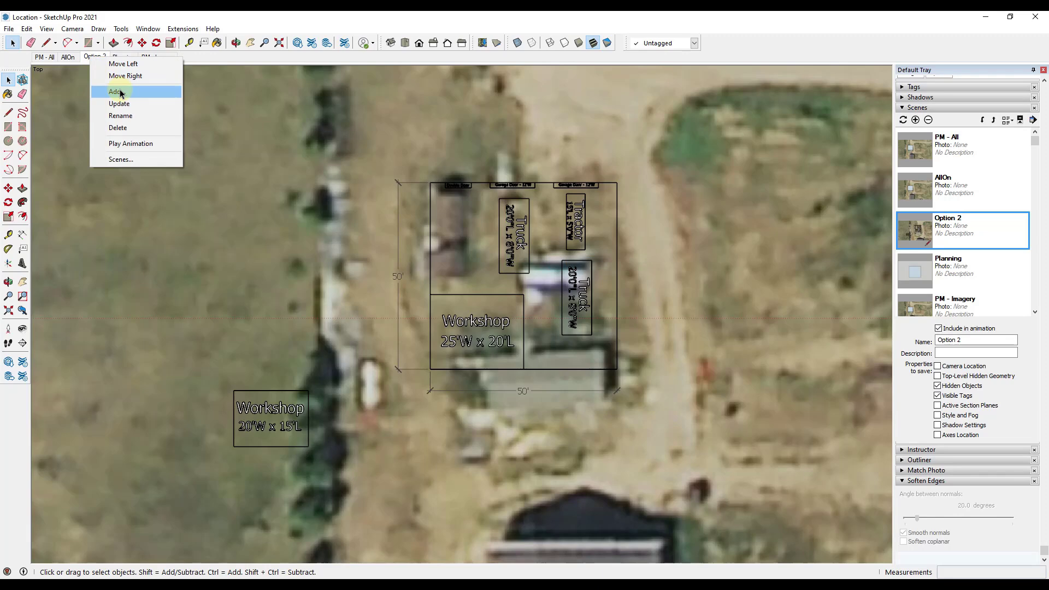
click(117, 91)
right_click(124, 60)
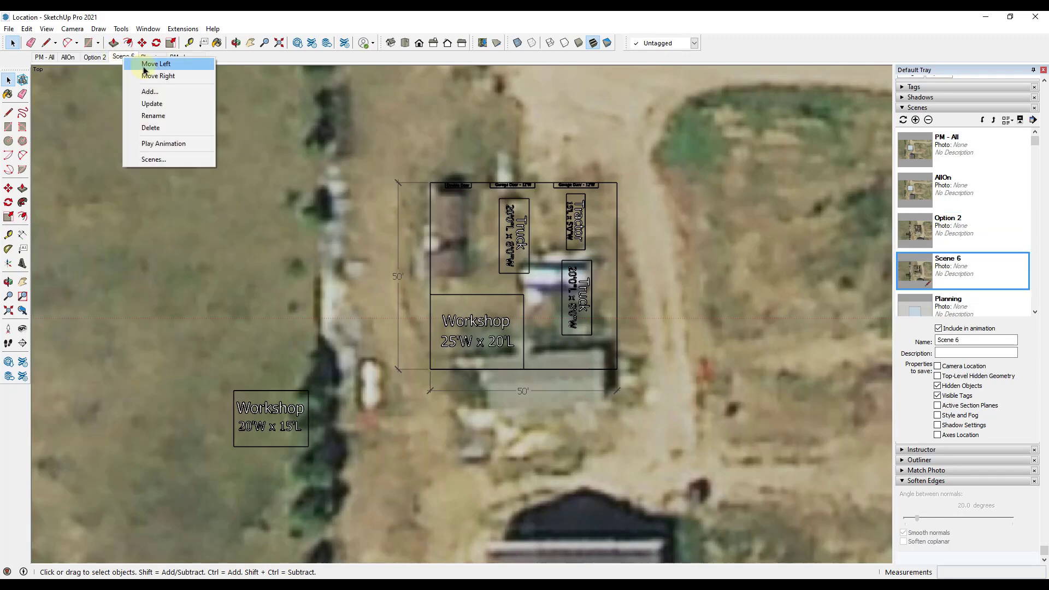
click(148, 69)
right_click(98, 58)
click(138, 118)
text(Option 1)
key(Return)
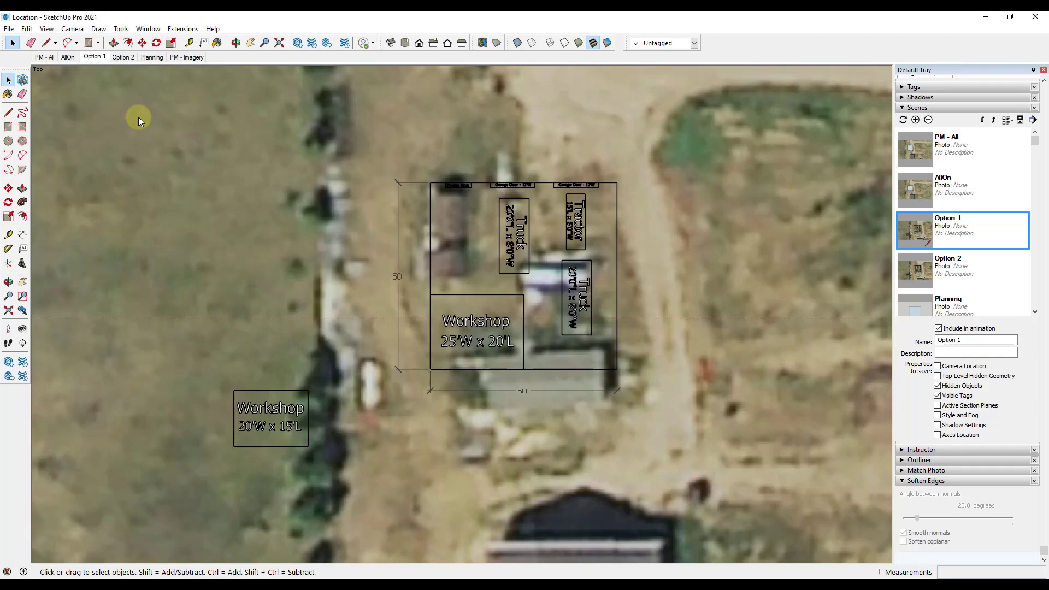
- Switch between the Option 1 and Option 2 scenes to compare how the 50' and 40' layouts fit the site
click(123, 57)
click(91, 57)
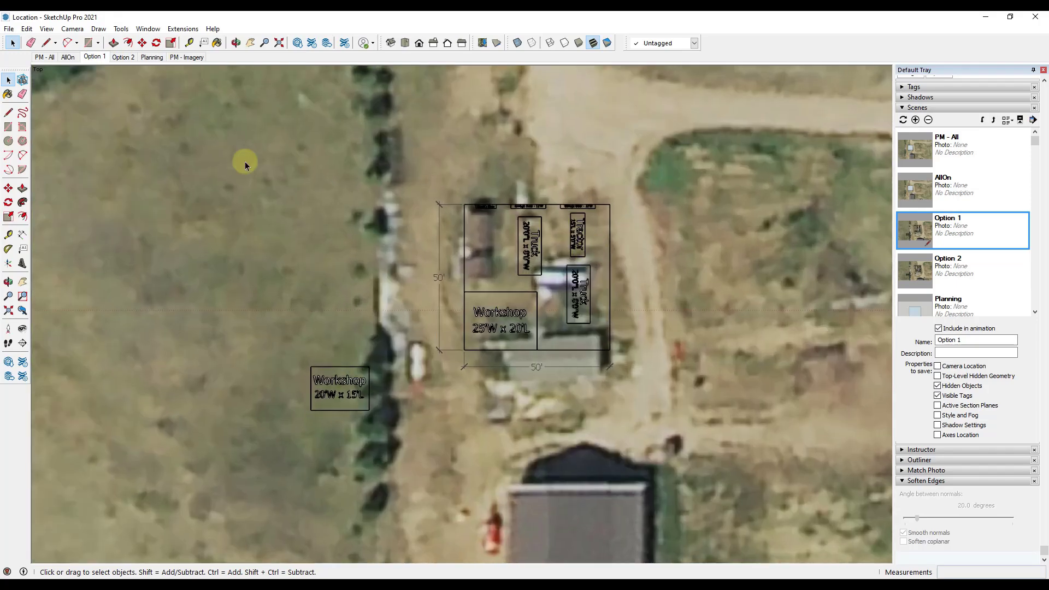
click(123, 57)
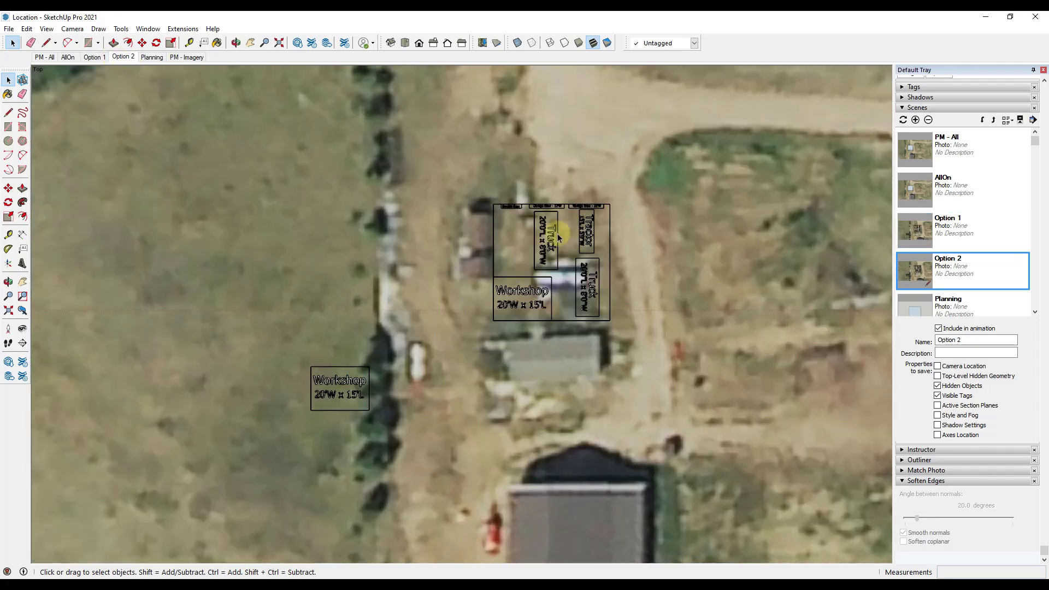
scroll(535, 217, down, 3)
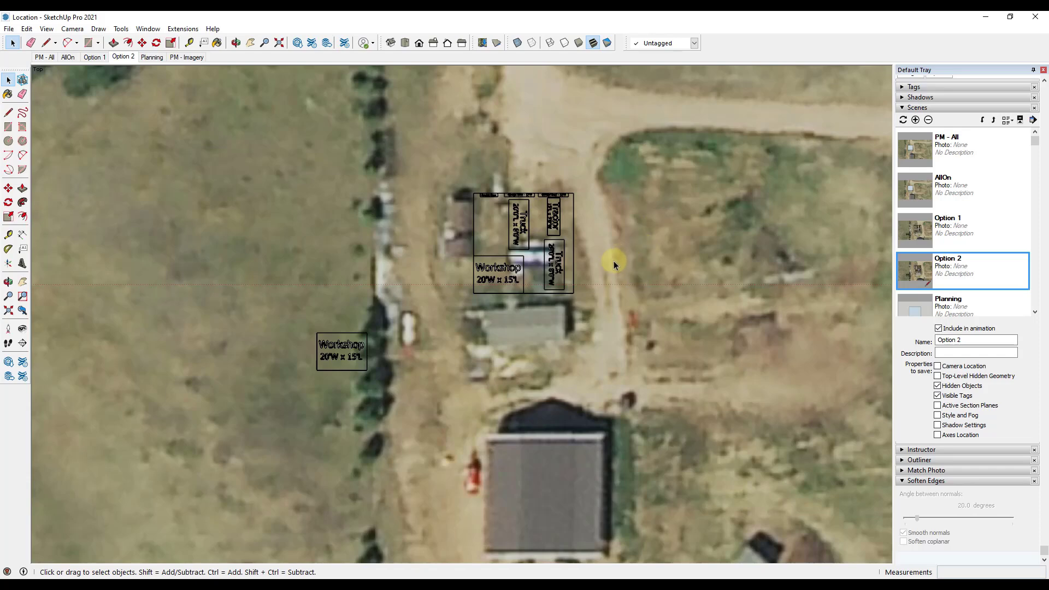
click(94, 57)
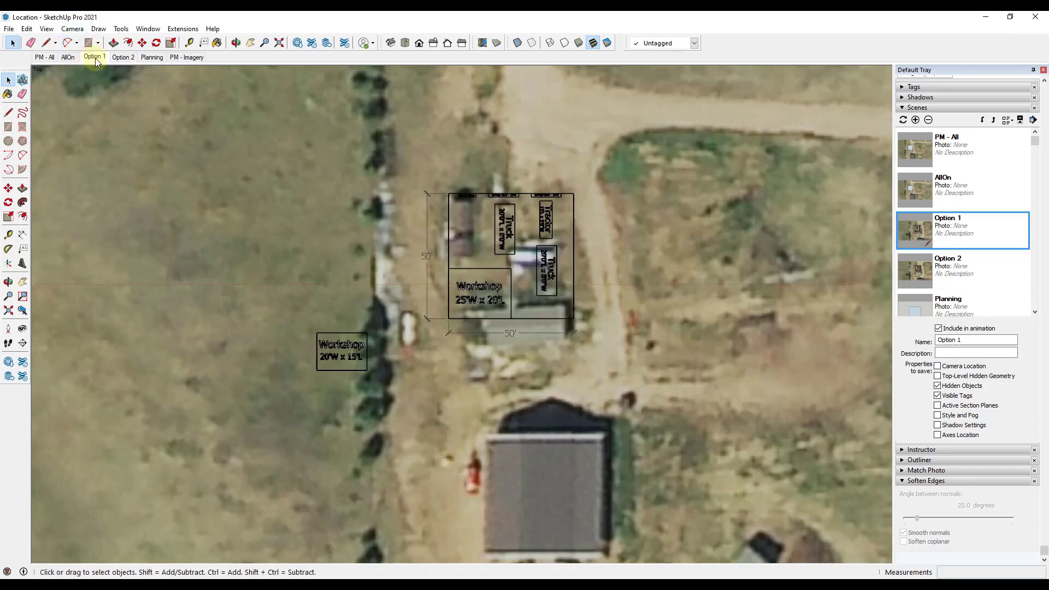
click(129, 59)
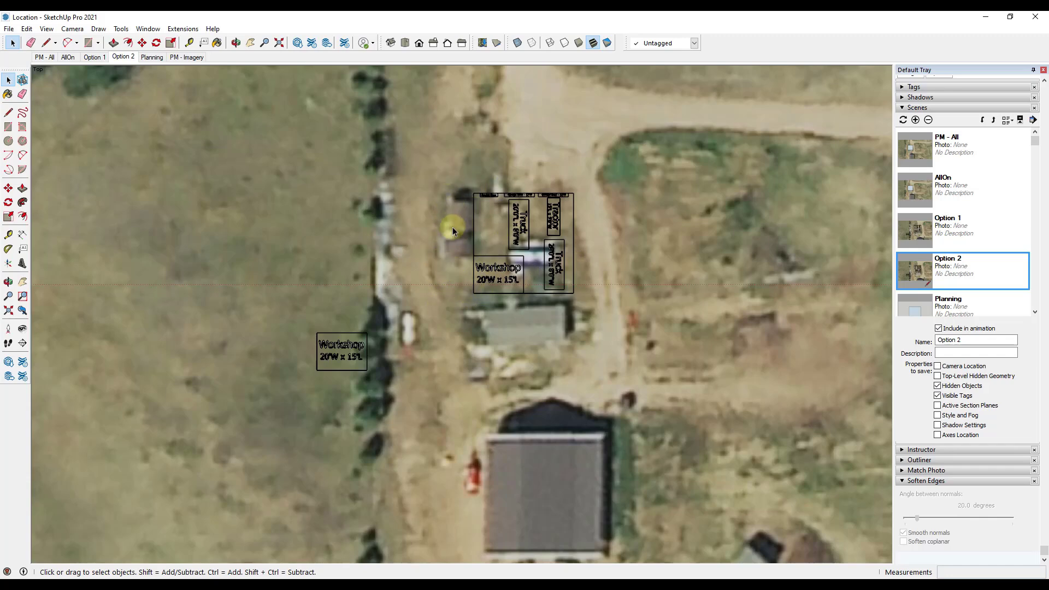
scroll(557, 320, up, 3)
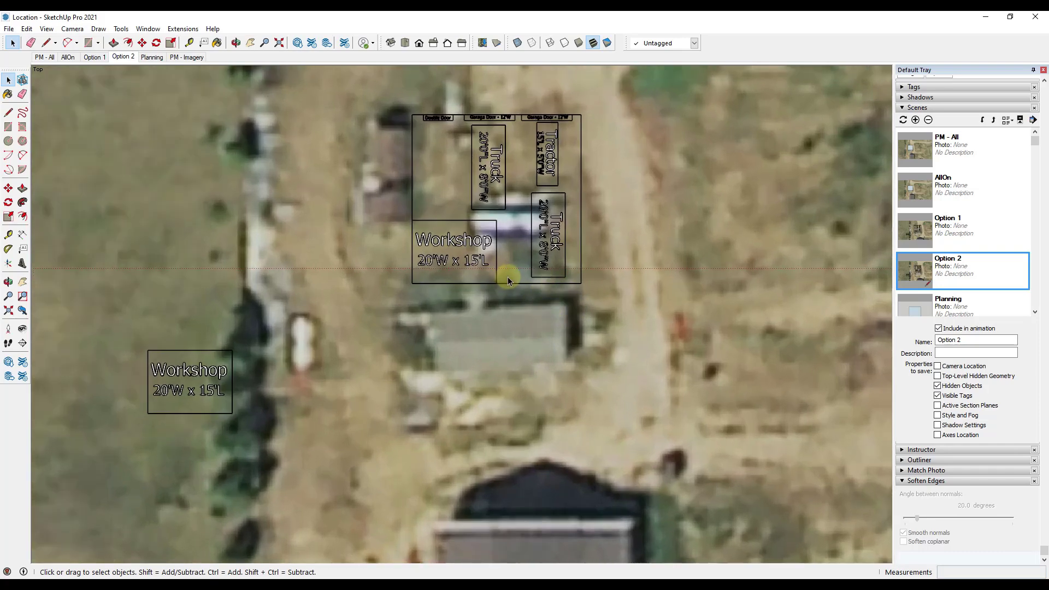
scroll(519, 267, down, 2)
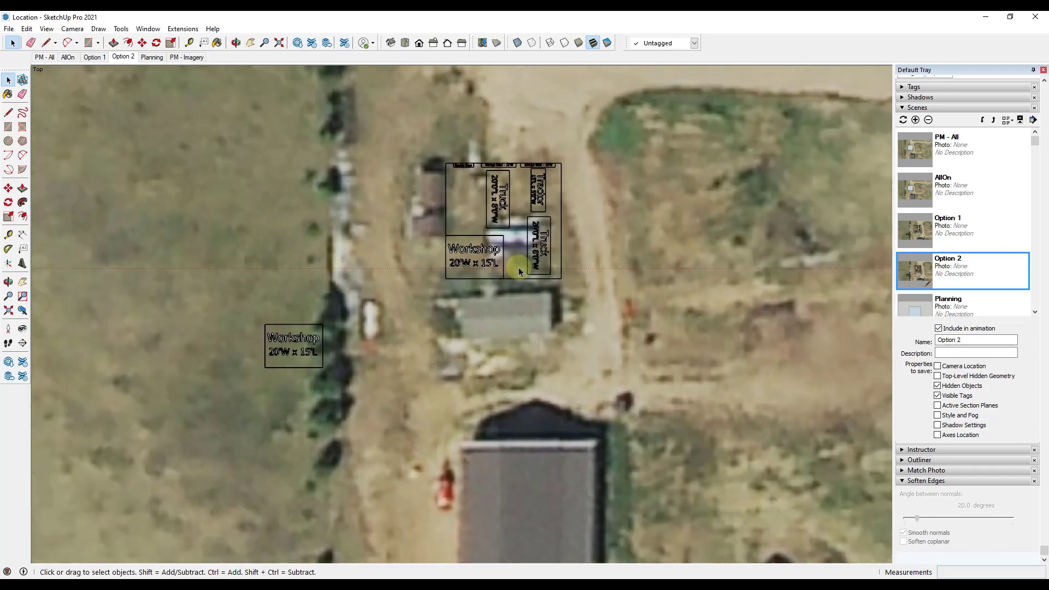
click(87, 57)
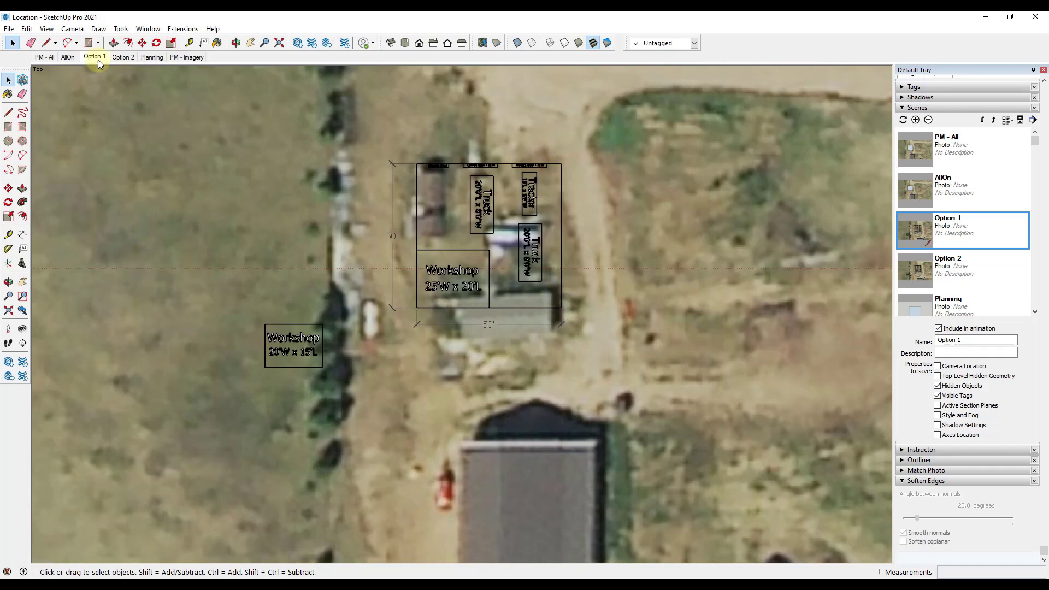
click(123, 57)
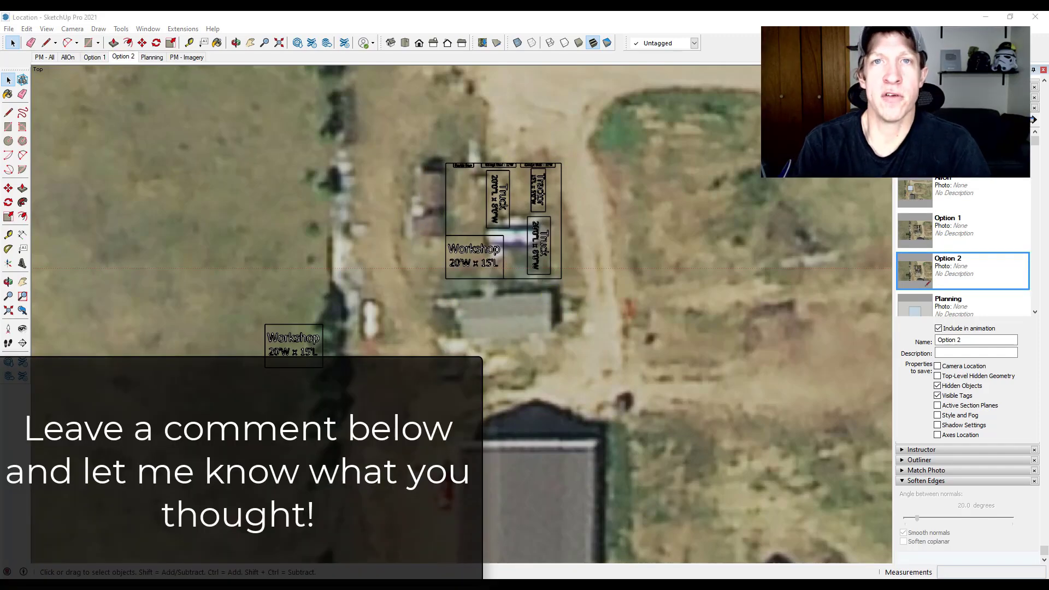